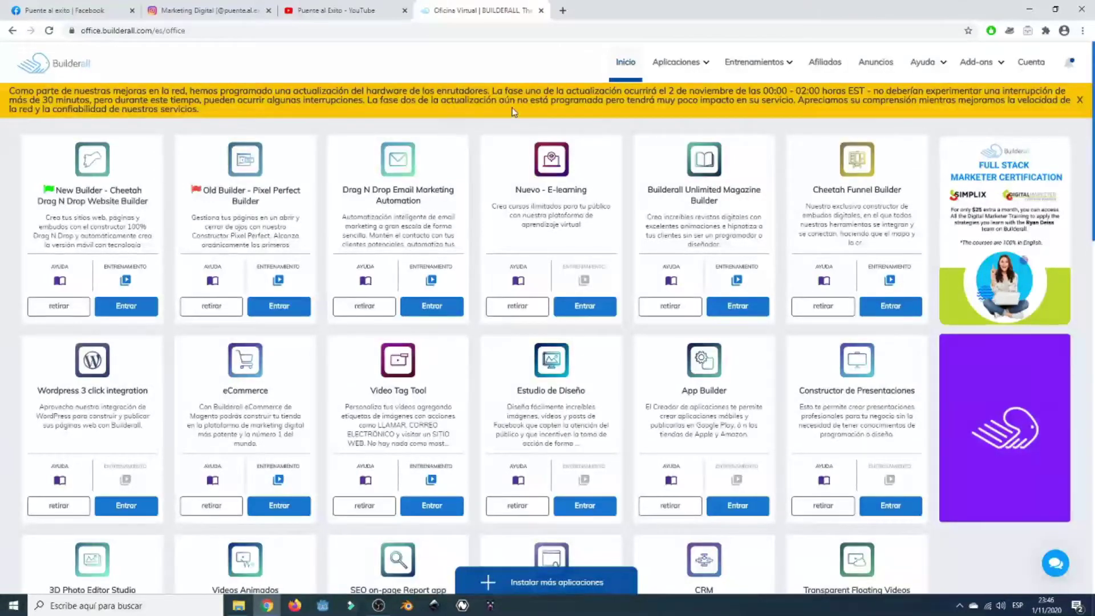
Step: Open the Drag N Drop Email Marketing Automation application and look over its list and campaign options
{"action": "left_click", "coordinate": [656, 61]}
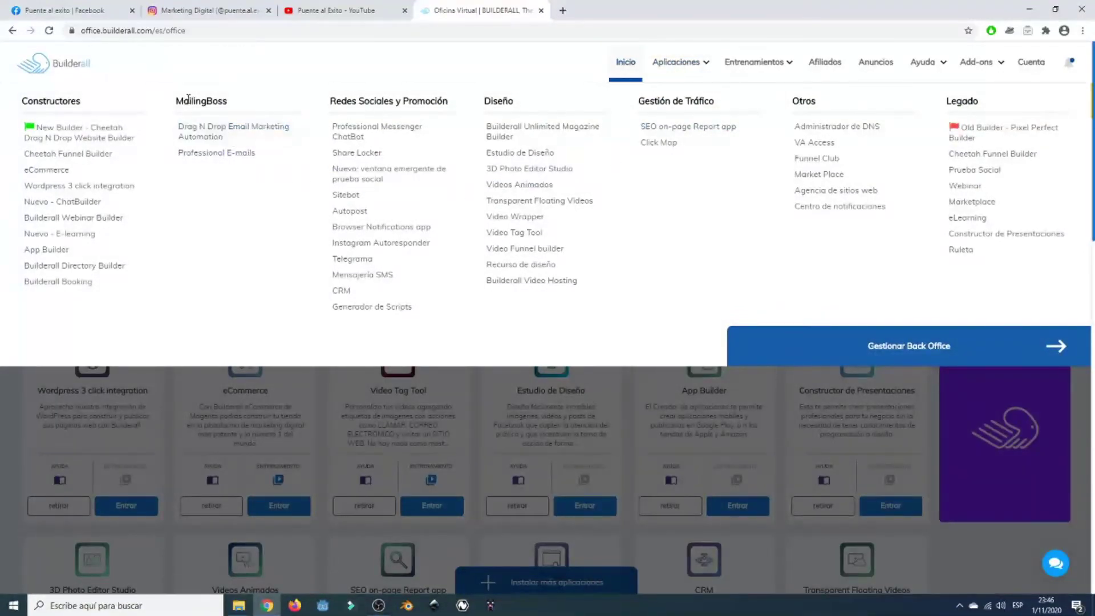
{"action": "left_click", "coordinate": [219, 141]}
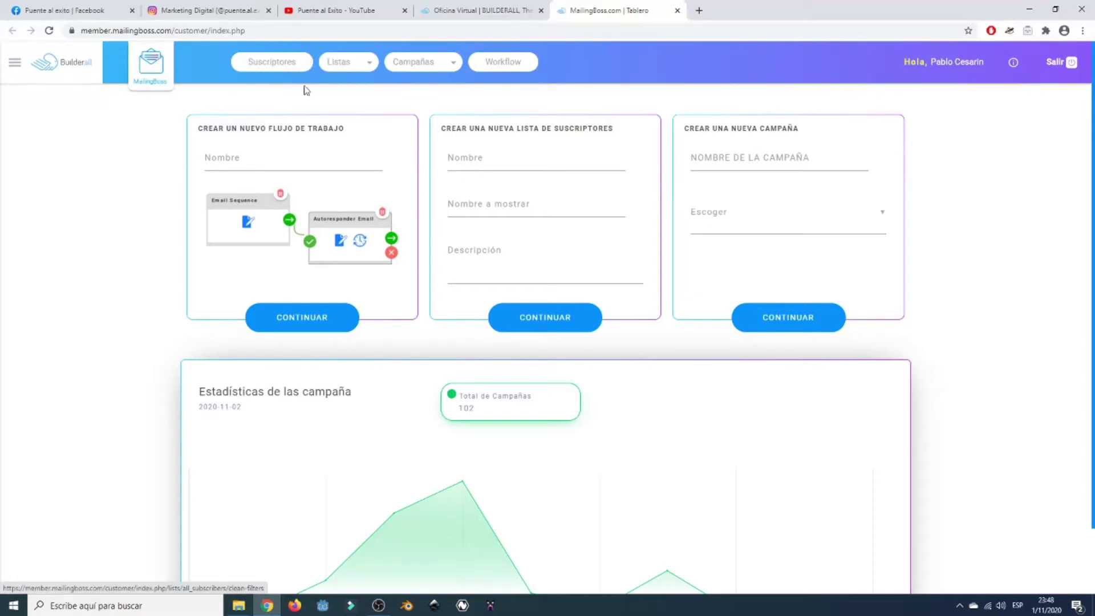
{"action": "left_click", "coordinate": [366, 66]}
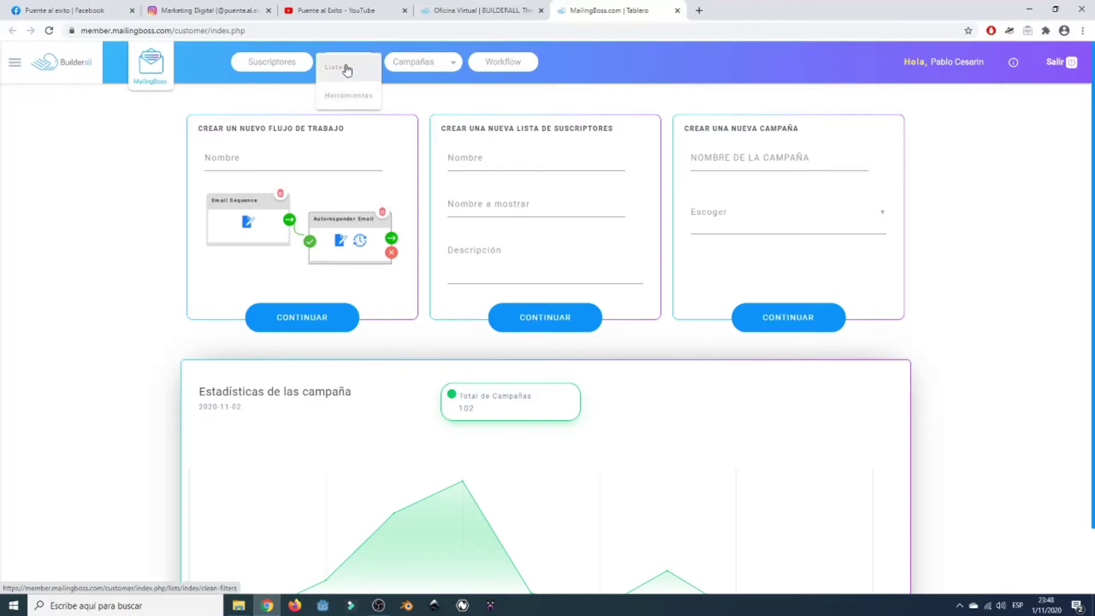
{"action": "left_click", "coordinate": [433, 67]}
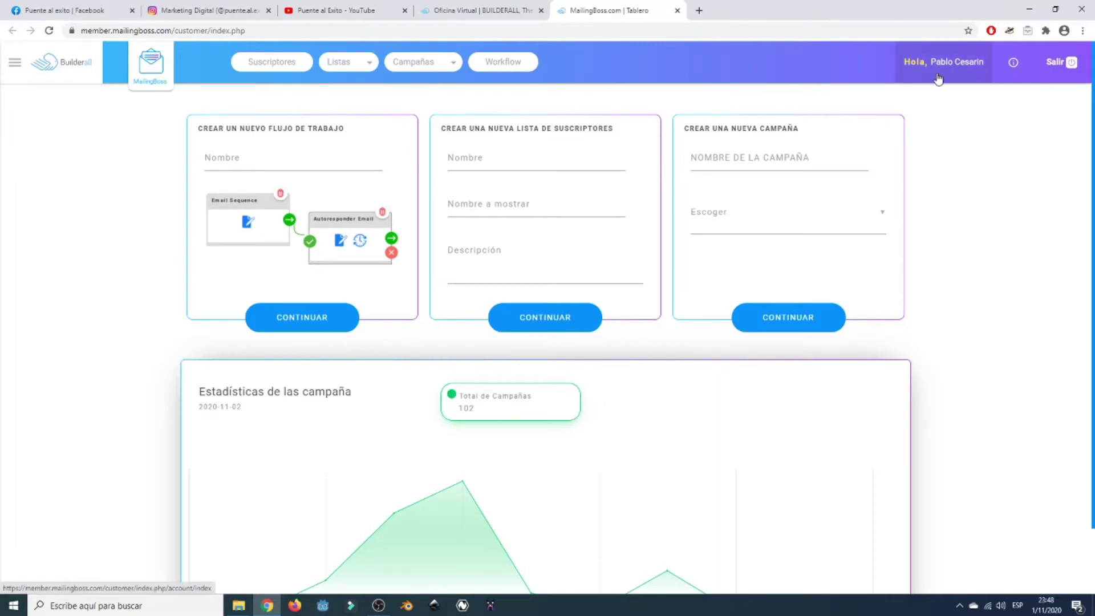
Step: Open the account information page and examine the lead score points for campaign opens and link clicks
{"action": "left_click", "coordinate": [980, 68]}
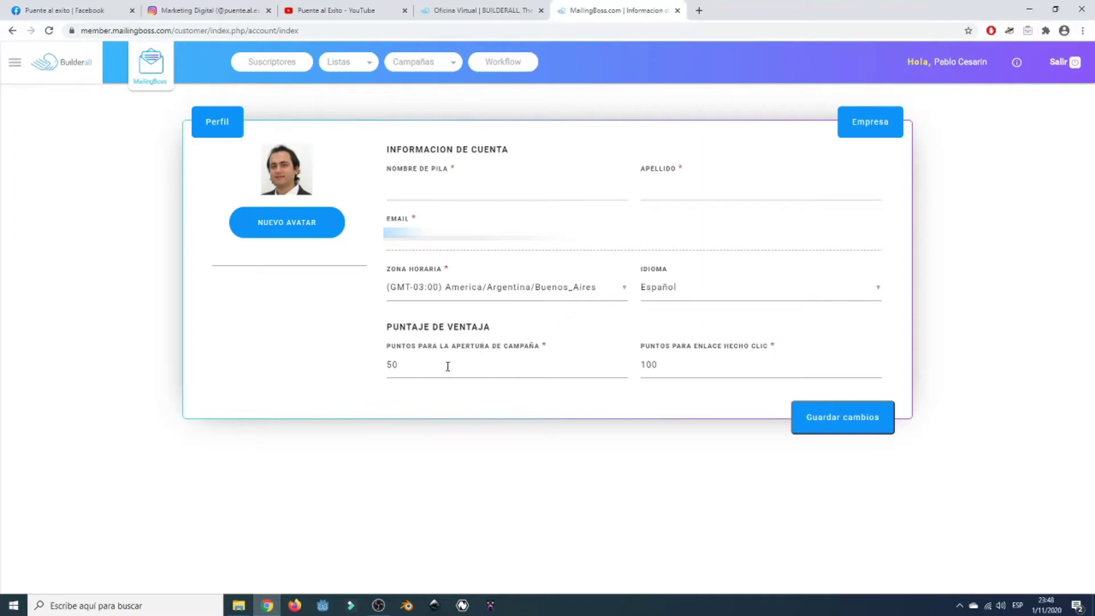
{"action": "left_click", "coordinate": [417, 370]}
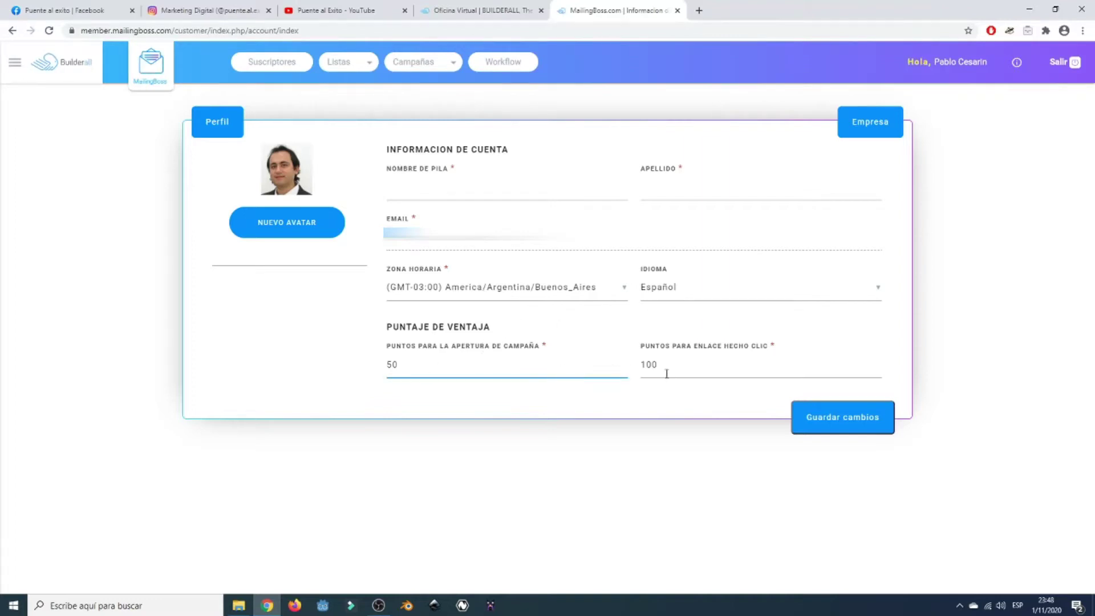
{"action": "left_click", "coordinate": [628, 443]}
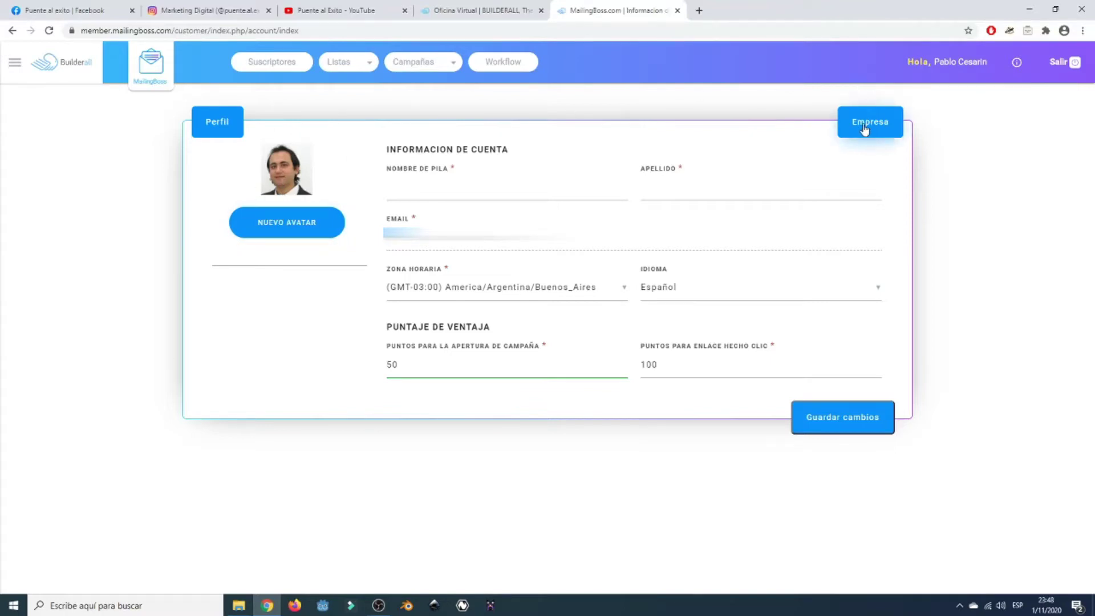
Step: Look through the list and campaign sections of the navigation, and return to the dashboard to view its contents
{"action": "left_click", "coordinate": [22, 63]}
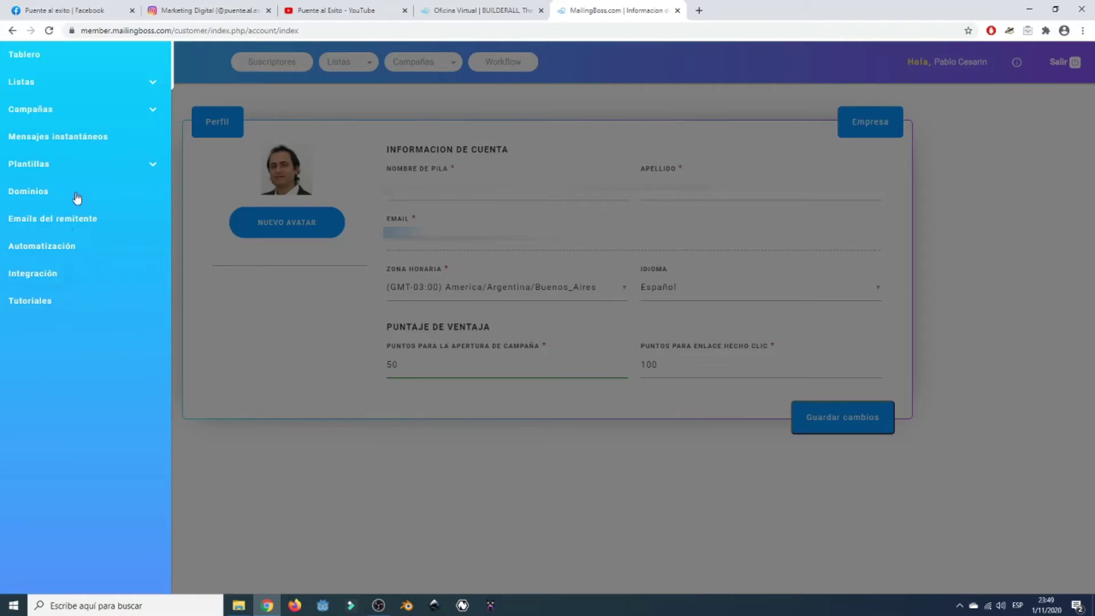
{"action": "left_click", "coordinate": [150, 85]}
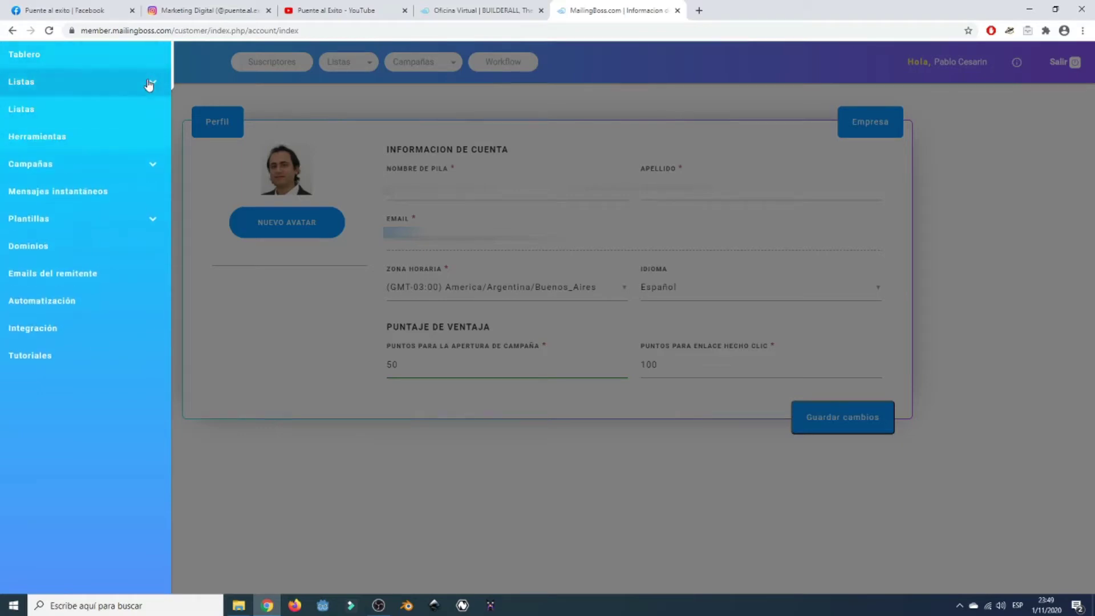
{"action": "left_click", "coordinate": [139, 172]}
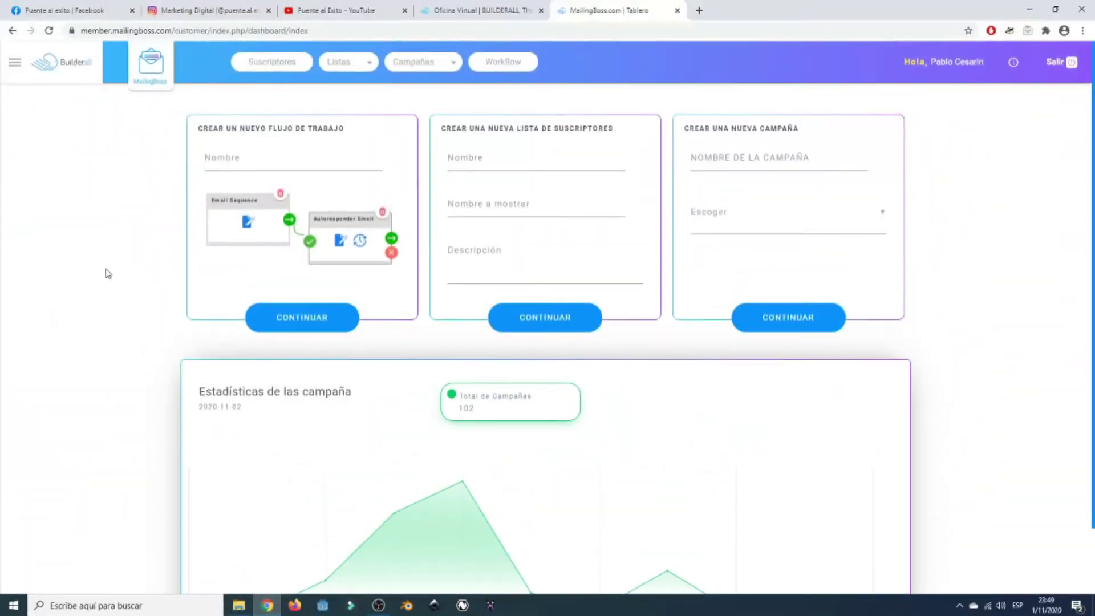
{"action": "left_click", "coordinate": [155, 86]}
{"action": "scroll", "coordinate": [962, 245], "scroll_direction": "down", "scroll_amount": 1}
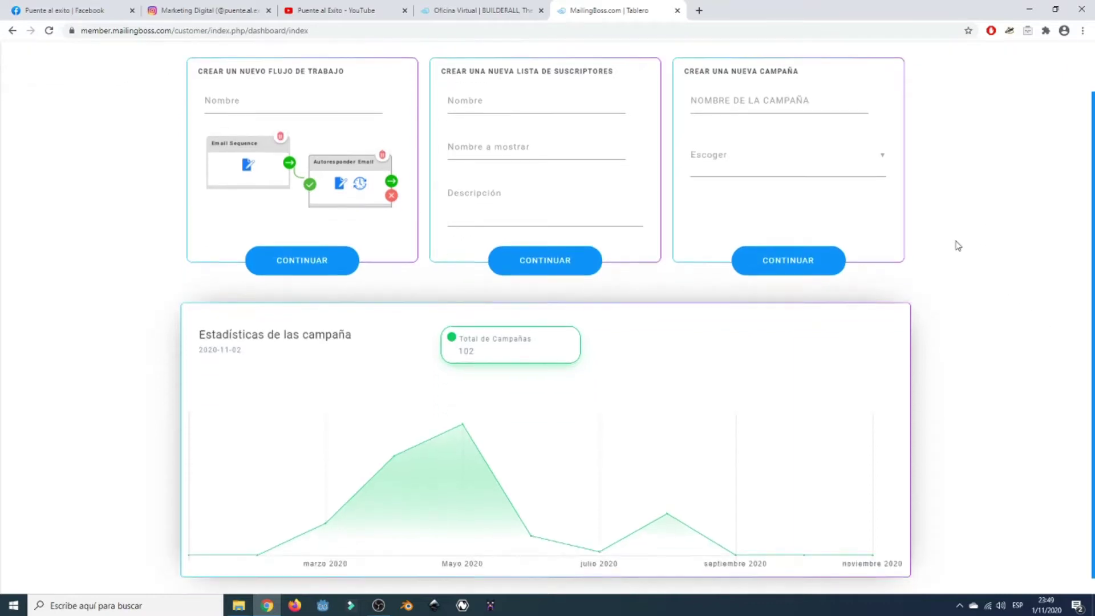
{"action": "scroll", "coordinate": [274, 91], "scroll_direction": "up", "scroll_amount": 1}
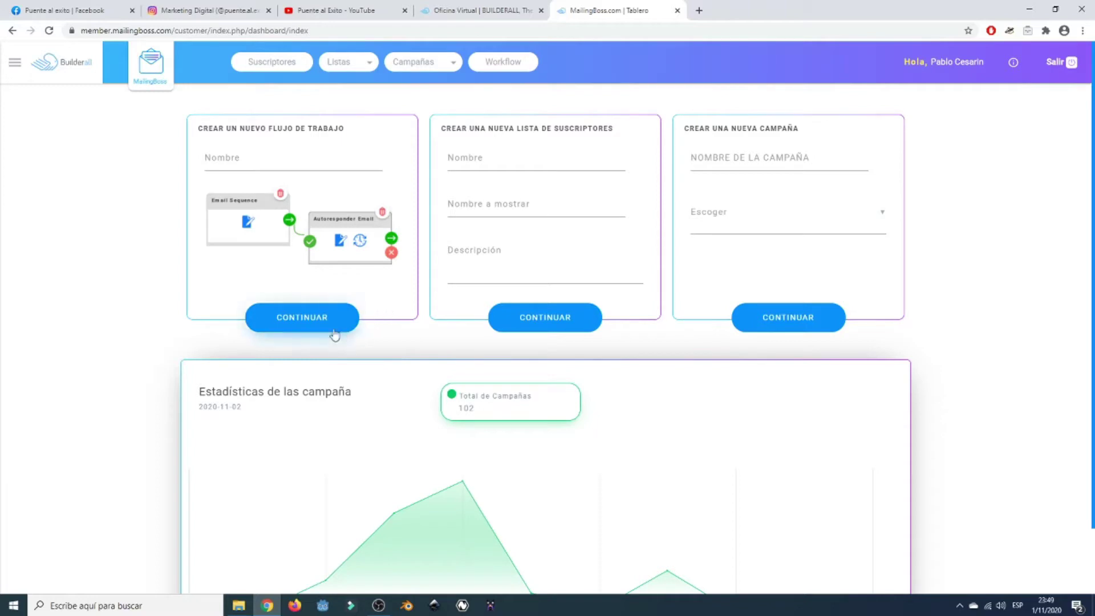
Step: Examine the dashboard's forms for creating a workflow, subscriber list and campaign, including the list choices, and view the campaign statistics
{"action": "left_click", "coordinate": [315, 163]}
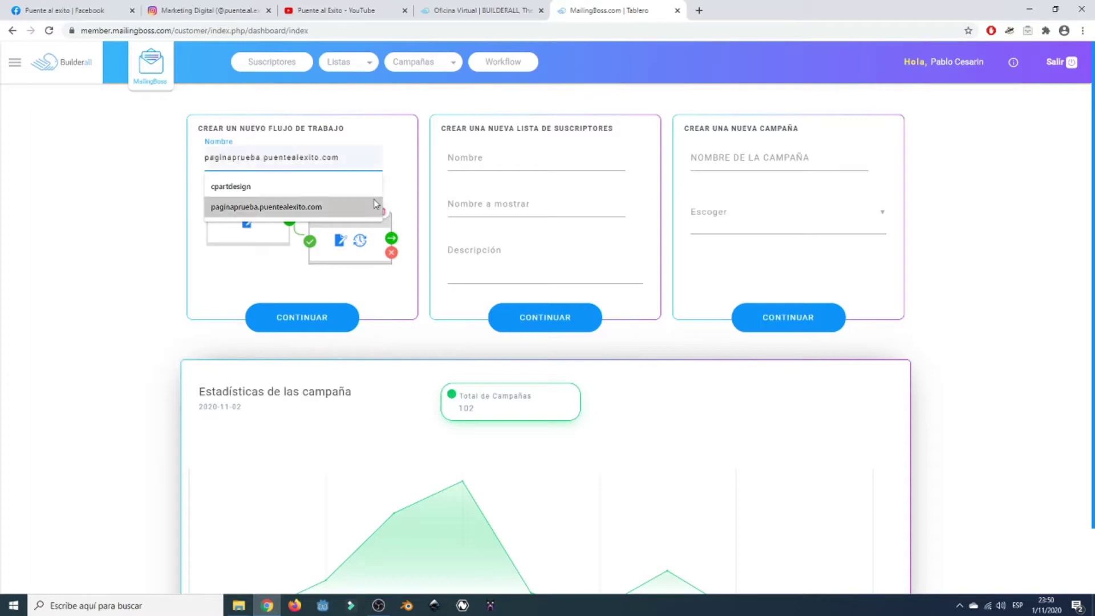
{"action": "left_click", "coordinate": [553, 161]}
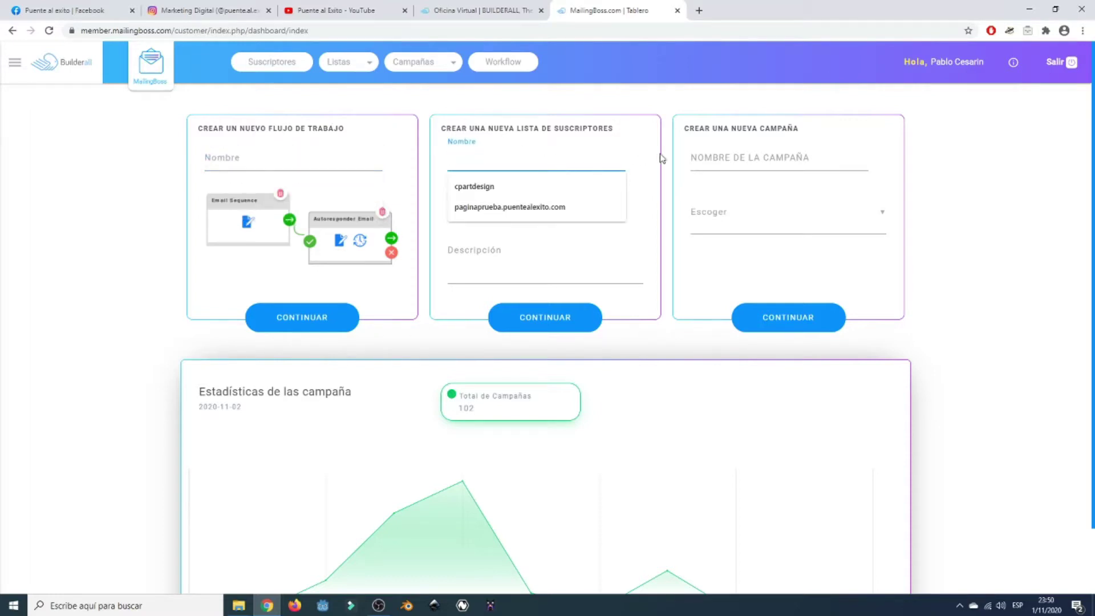
{"action": "left_click", "coordinate": [657, 102]}
{"action": "left_click", "coordinate": [580, 206]}
{"action": "left_click", "coordinate": [554, 165]}
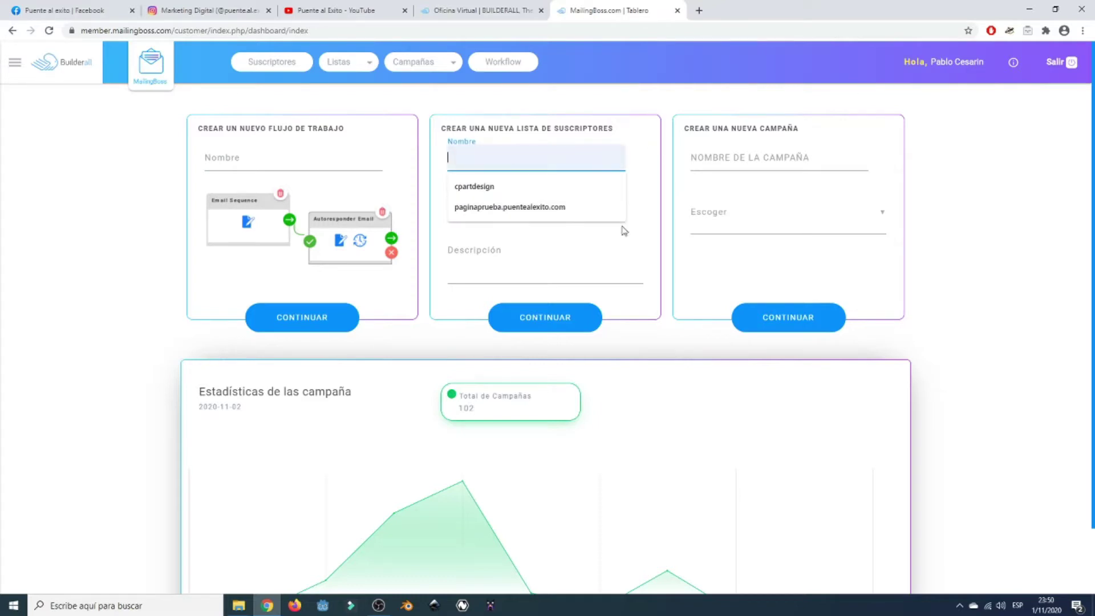
{"action": "left_click", "coordinate": [665, 216]}
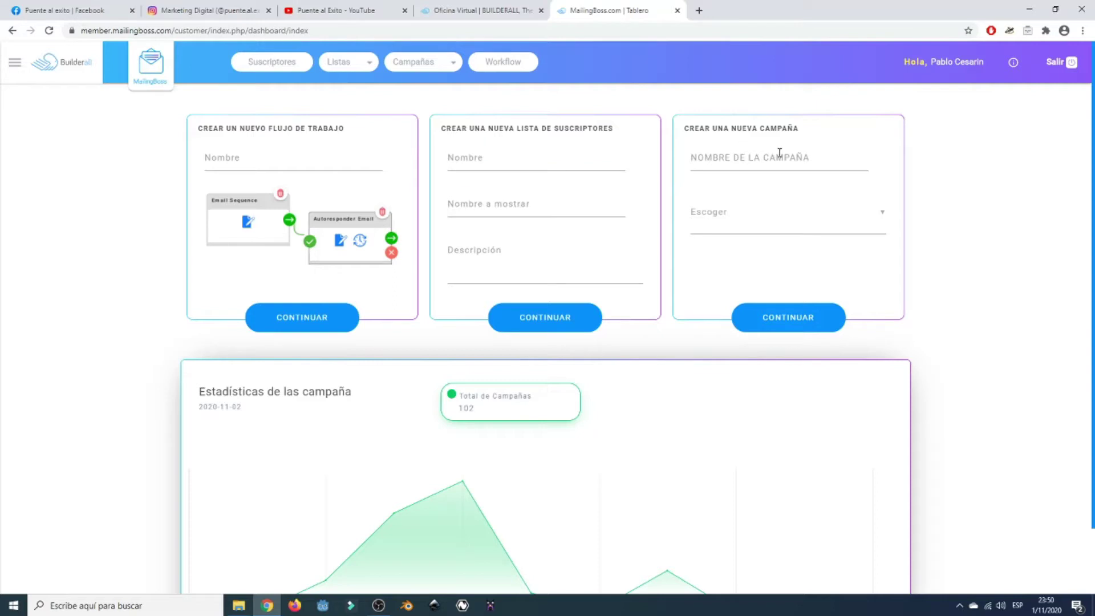
{"action": "left_click", "coordinate": [705, 160]}
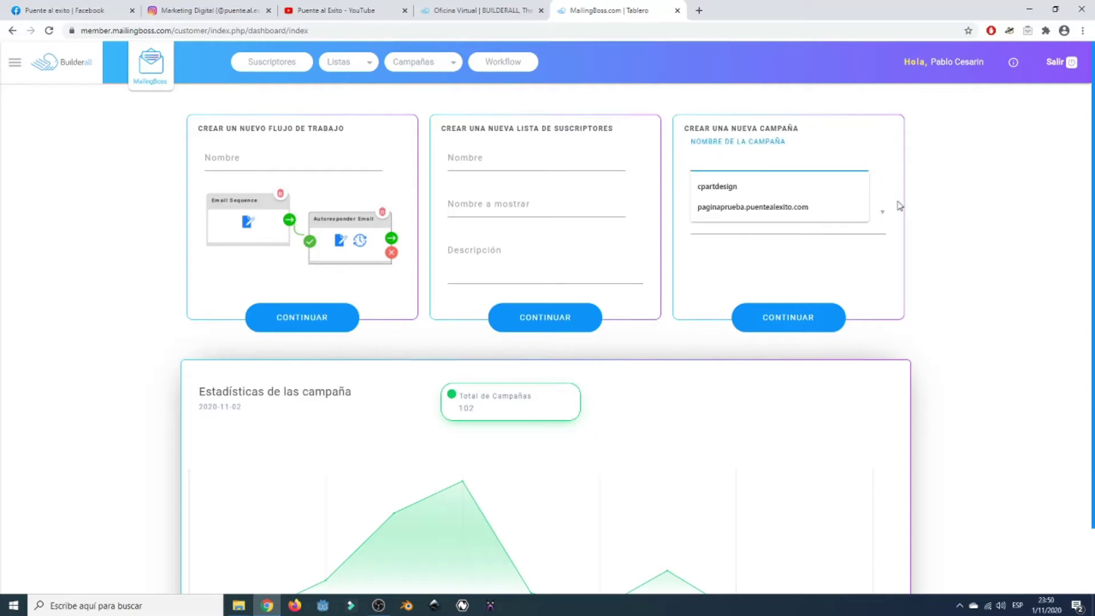
{"action": "left_click", "coordinate": [950, 225]}
{"action": "left_click", "coordinate": [883, 215]}
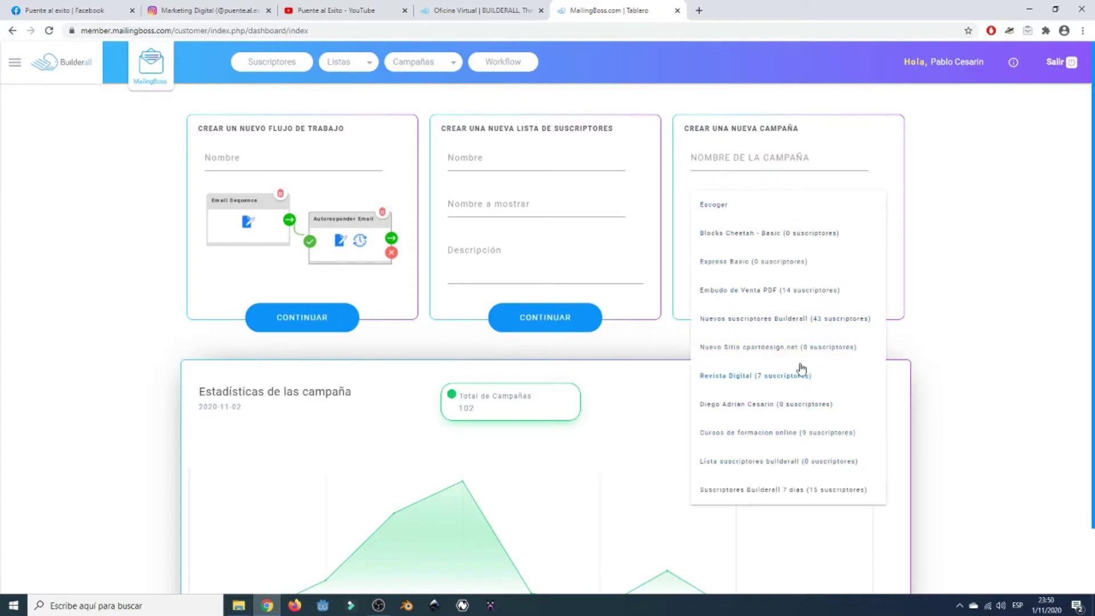
{"action": "left_click", "coordinate": [936, 341]}
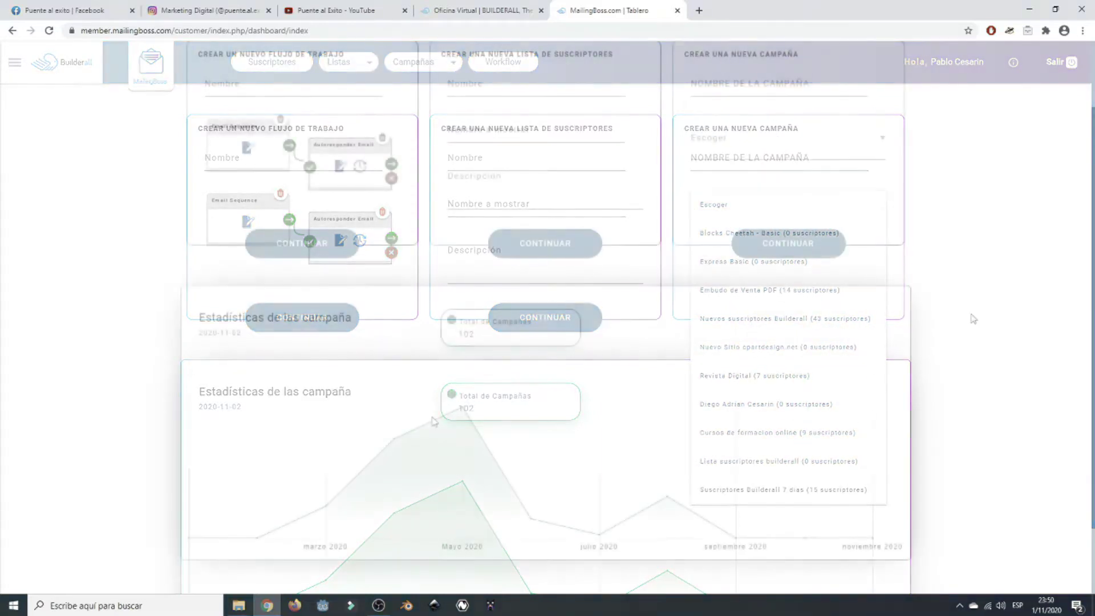
{"action": "scroll", "coordinate": [969, 317], "scroll_direction": "down", "scroll_amount": 1}
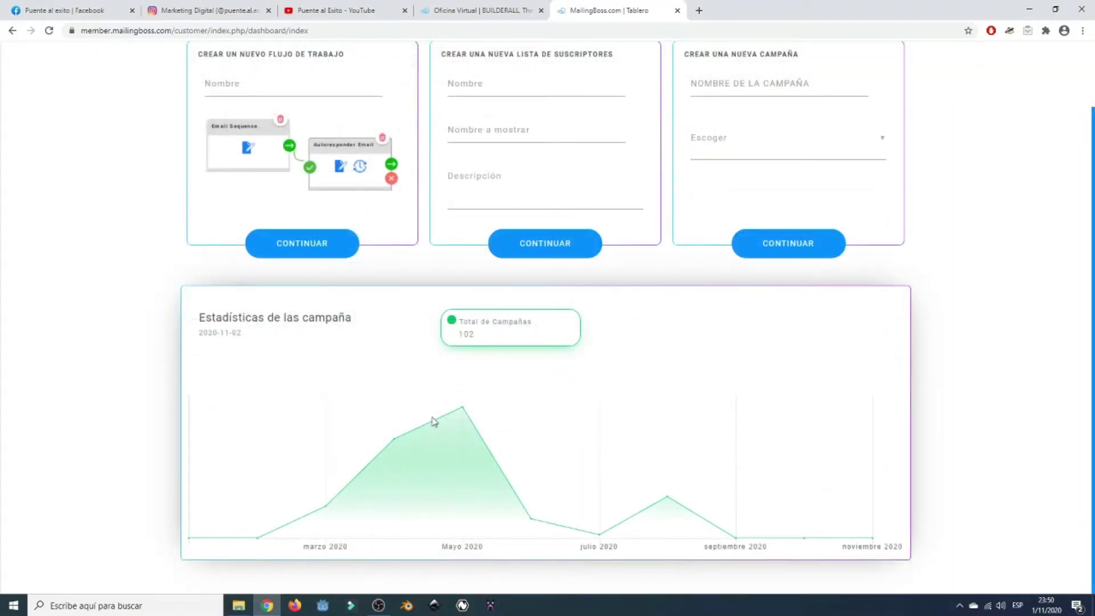
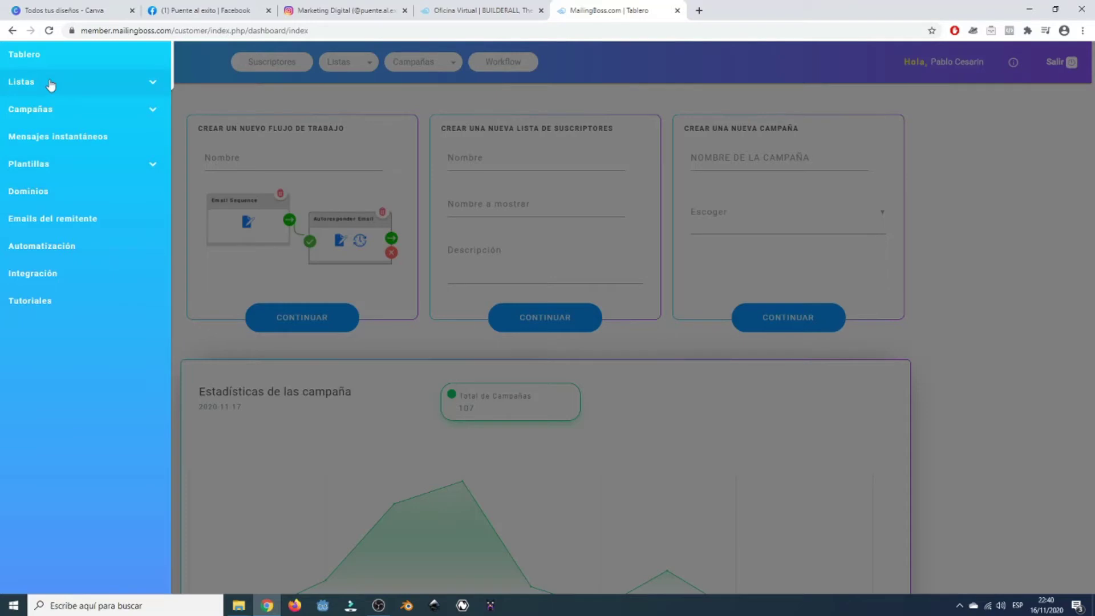
Step: Review the list and campaign sections, then open the instant messages page and start a new instant message
{"action": "left_click", "coordinate": [50, 85]}
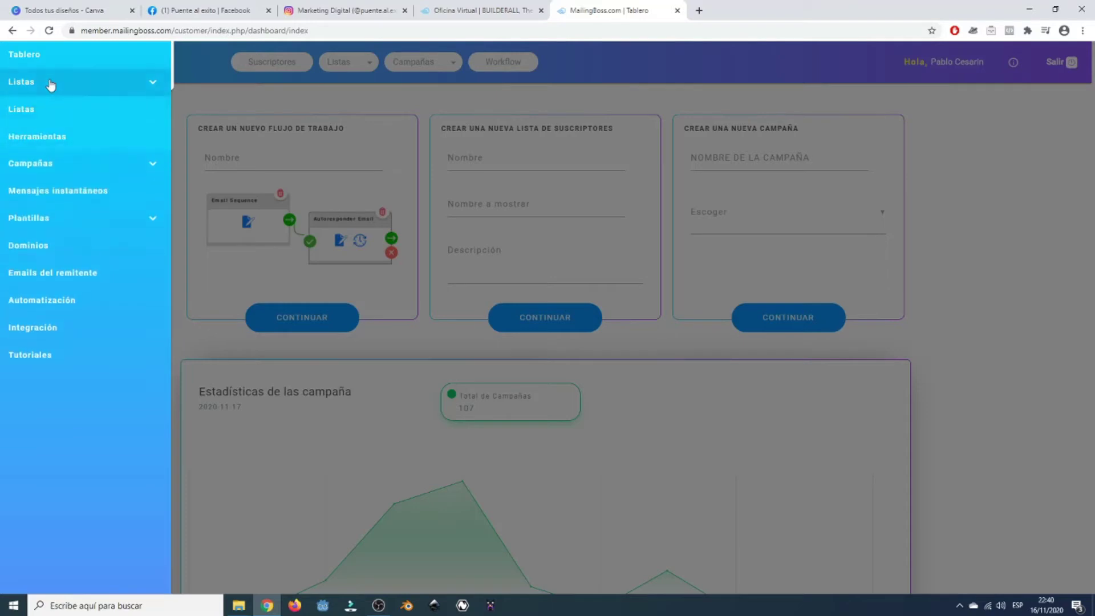
{"action": "left_click", "coordinate": [89, 166]}
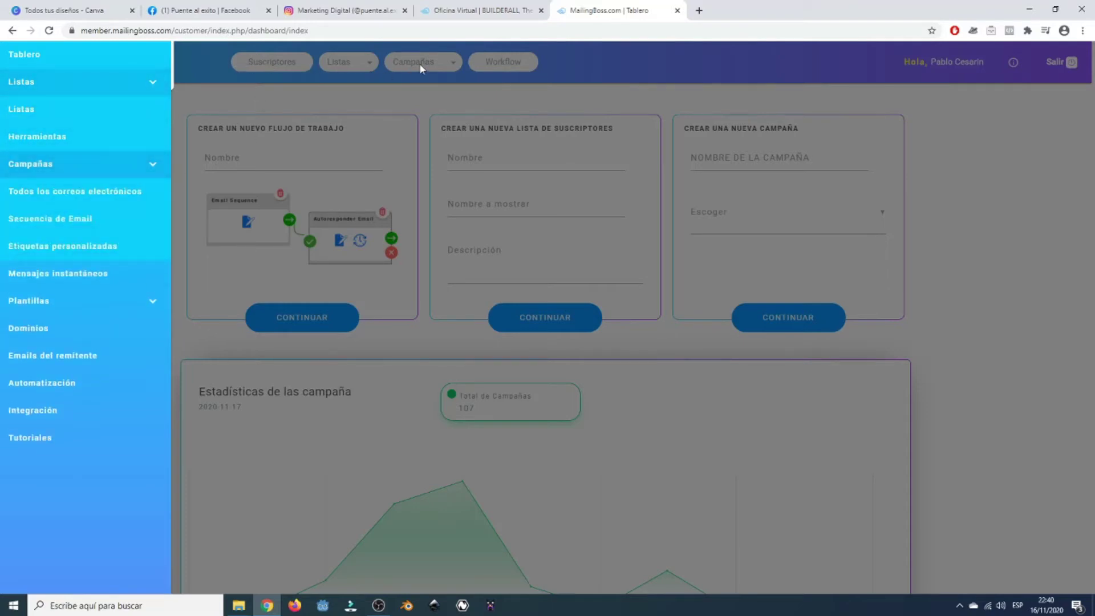
{"action": "left_click", "coordinate": [134, 165]}
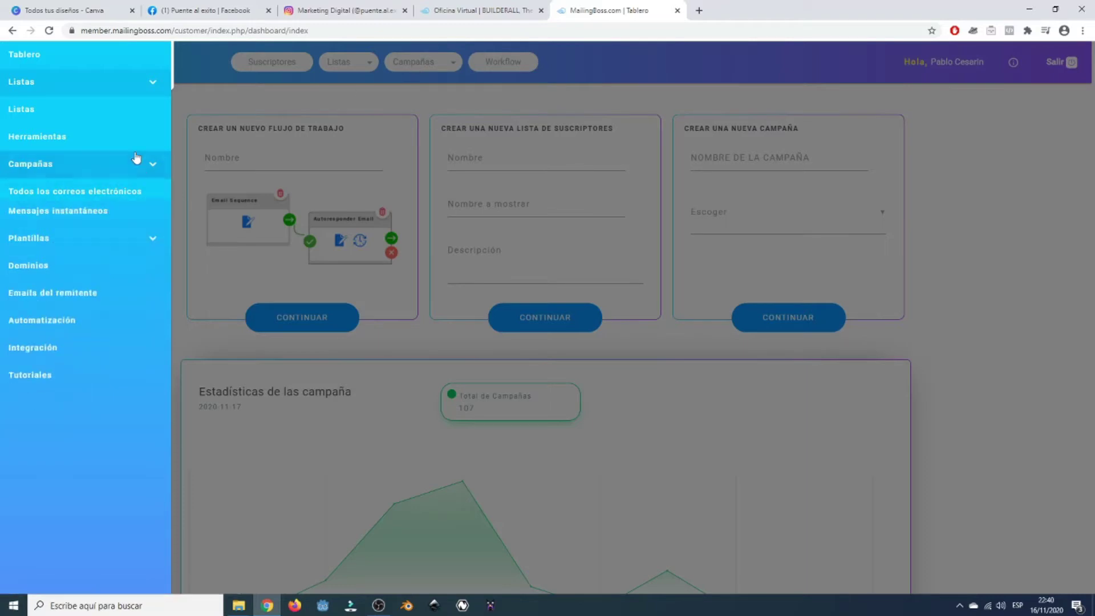
{"action": "left_click", "coordinate": [147, 86]}
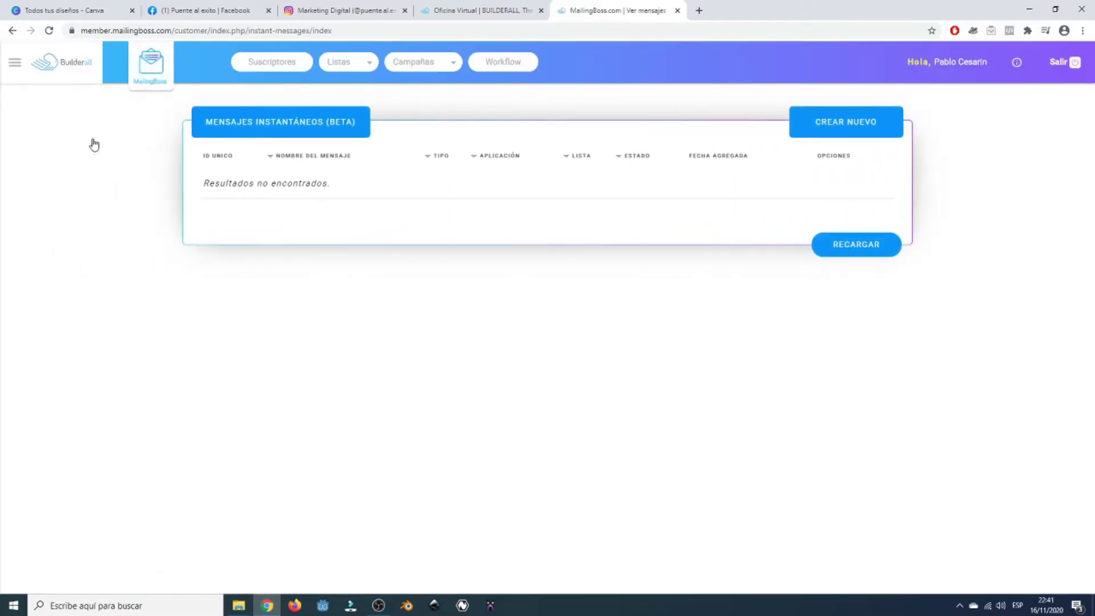
{"action": "left_click", "coordinate": [851, 126]}
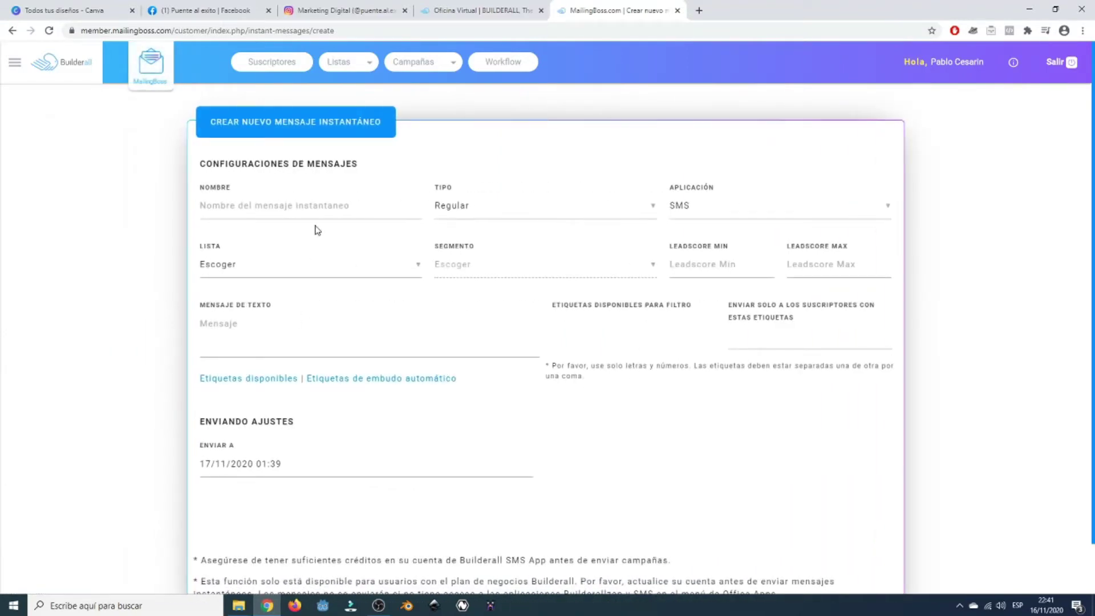
Step: Examine the new instant message form's name, text, tag filter and send date fields, and read the notes about SMS credits and plan requirements
{"action": "left_click", "coordinate": [321, 206]}
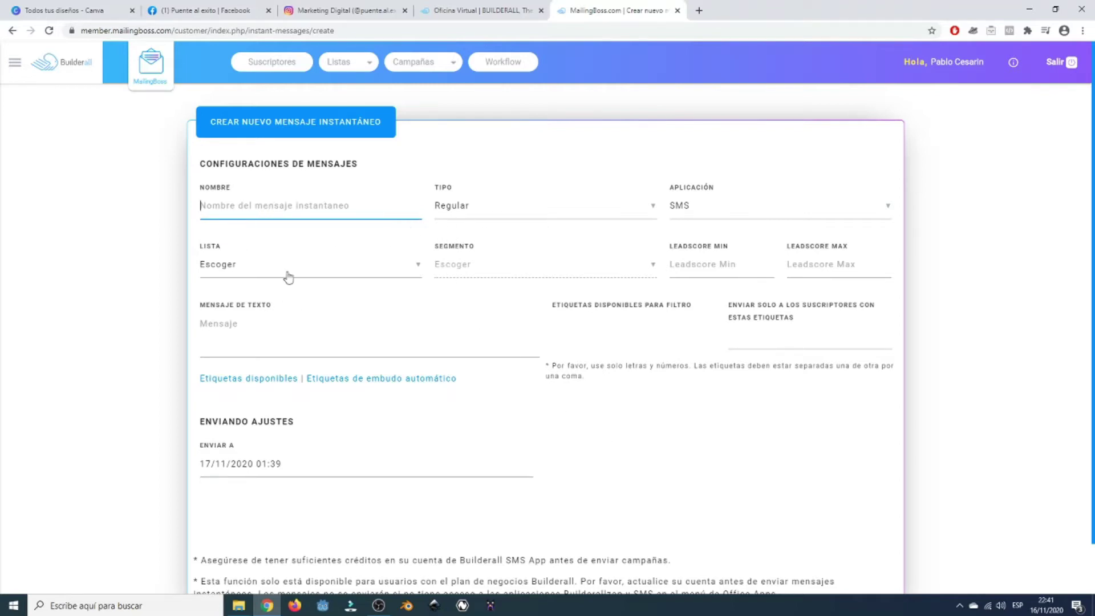
{"action": "left_click", "coordinate": [232, 338]}
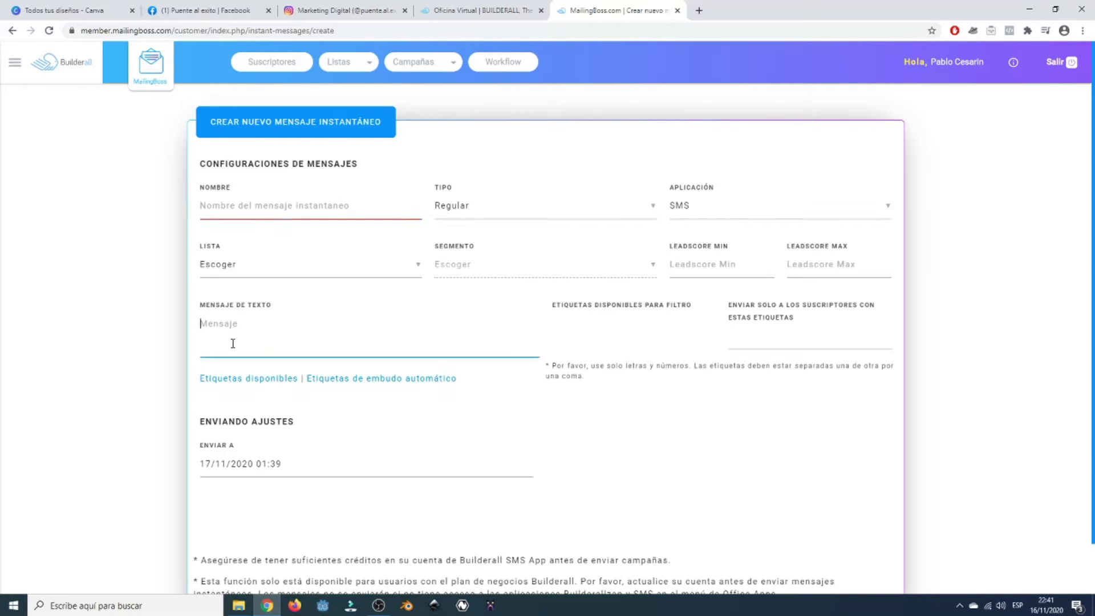
{"action": "left_click", "coordinate": [754, 333]}
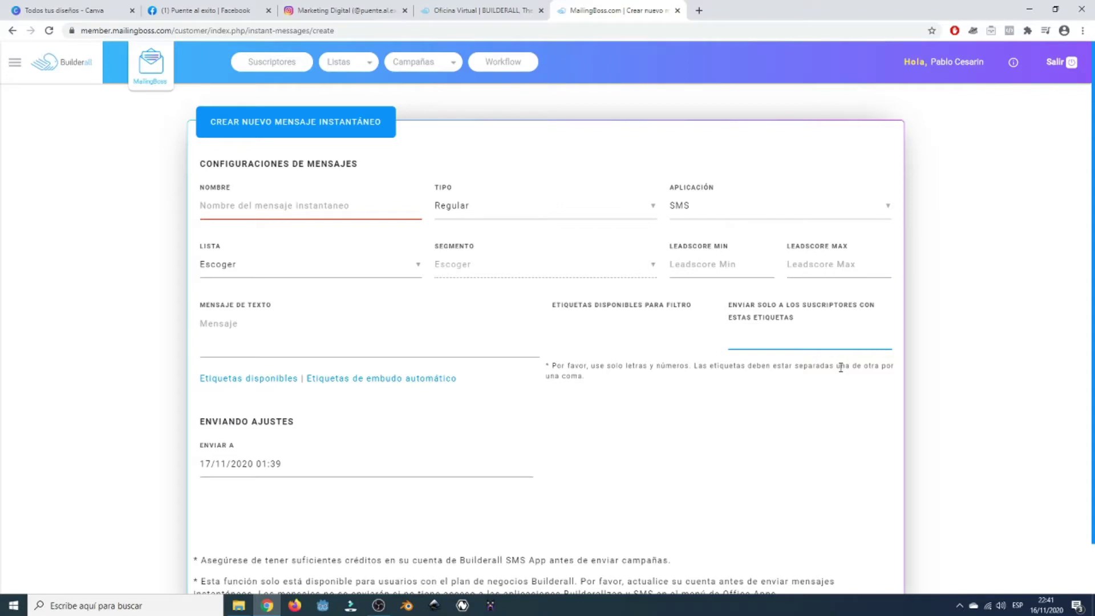
{"action": "scroll", "coordinate": [303, 452], "scroll_direction": "down", "scroll_amount": 1}
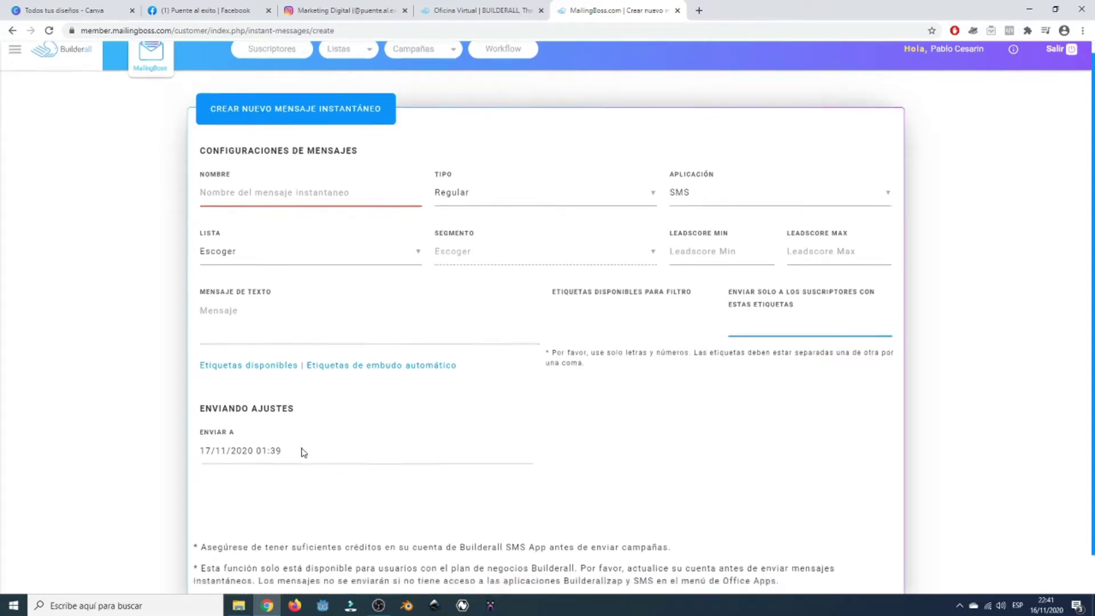
{"action": "left_click", "coordinate": [290, 408]}
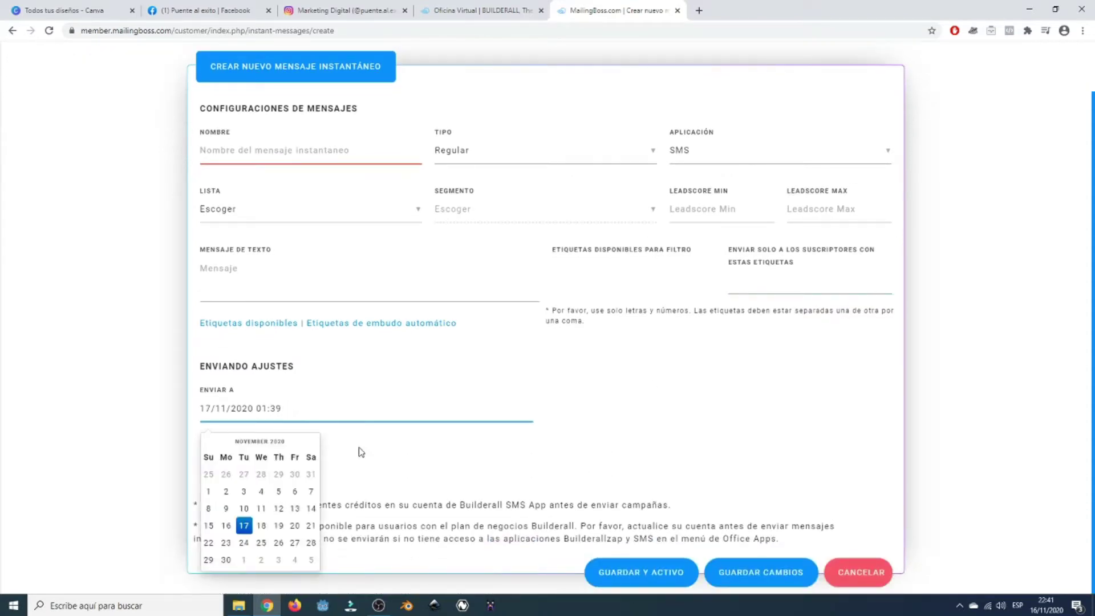
{"action": "left_click", "coordinate": [436, 448]}
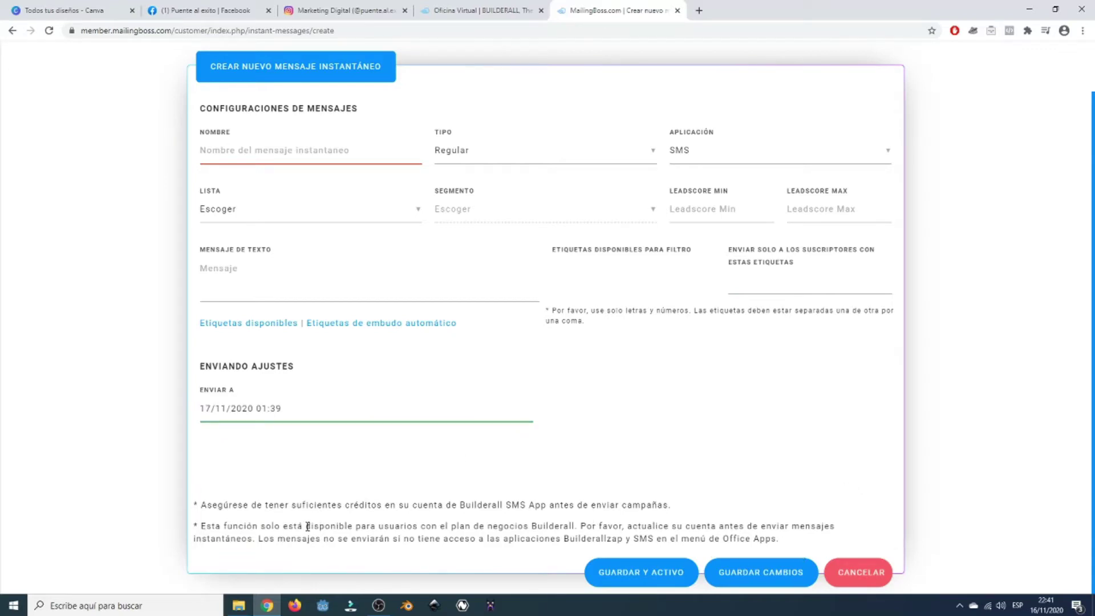
{"action": "left_click_drag", "start_coordinate": [386, 507], "coordinate": [544, 506]}
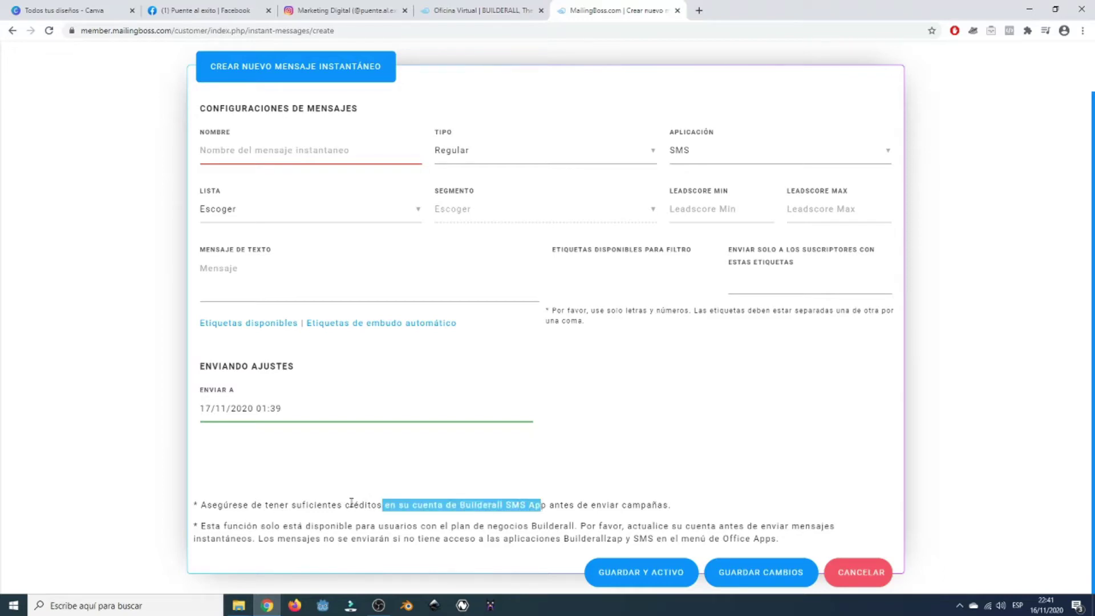
{"action": "left_click", "coordinate": [607, 505]}
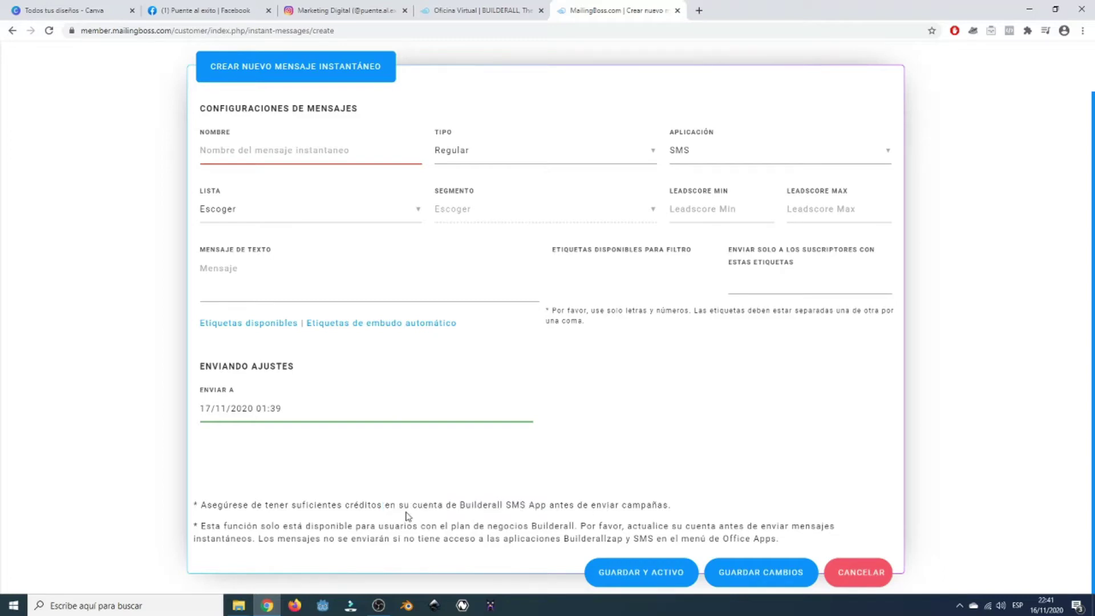
{"action": "left_click_drag", "start_coordinate": [325, 535], "coordinate": [593, 528]}
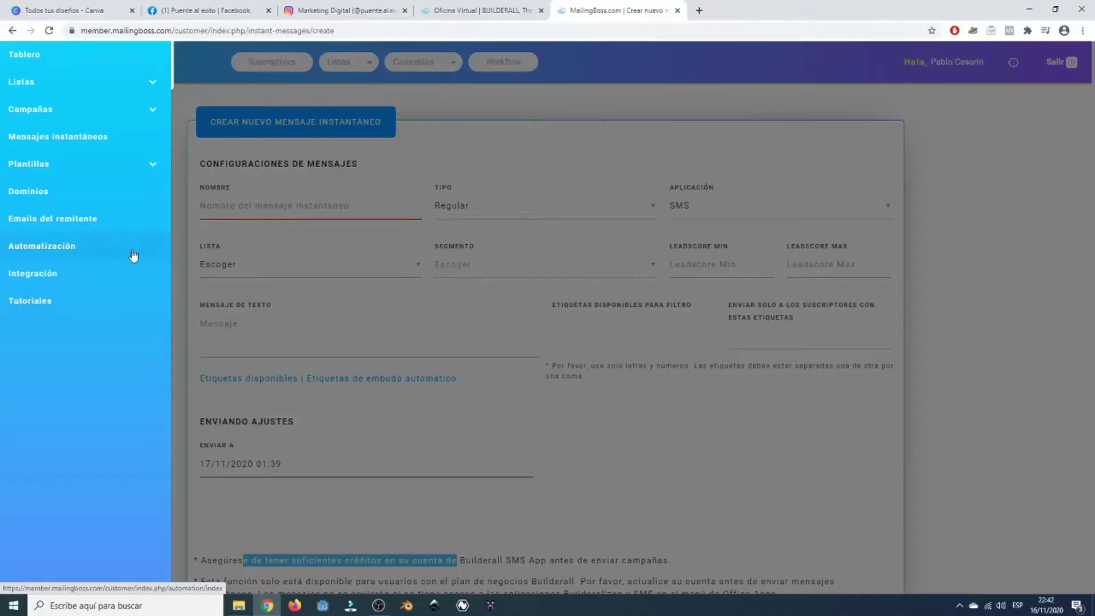
Step: Open the email templates page and examine the archived template upload form and its file selection, leaving without uploading
{"action": "left_click", "coordinate": [63, 165]}
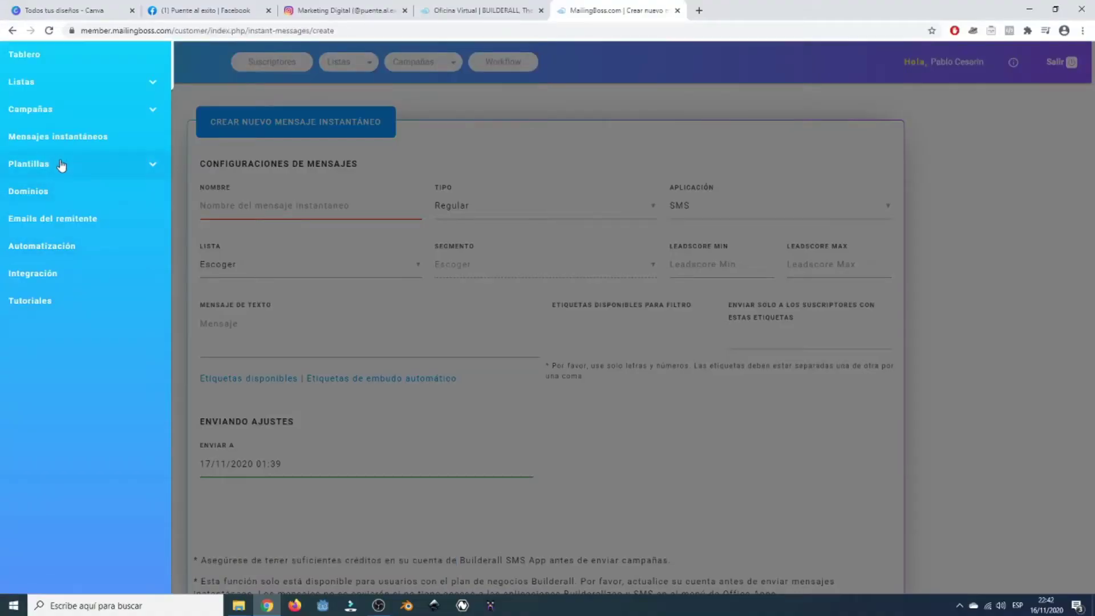
{"action": "left_click", "coordinate": [63, 192]}
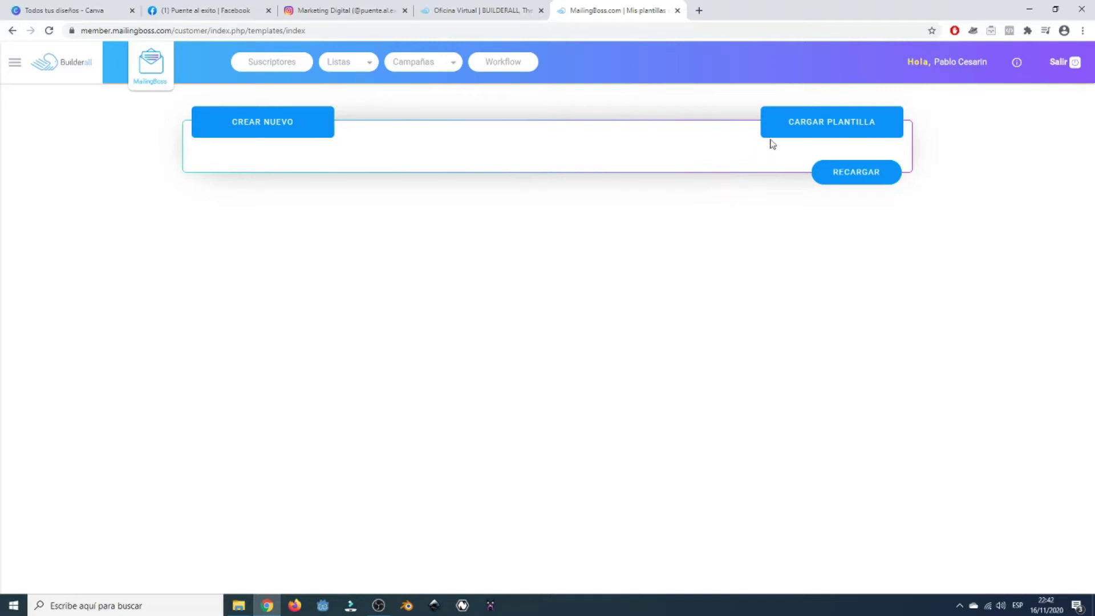
{"action": "left_click", "coordinate": [792, 129]}
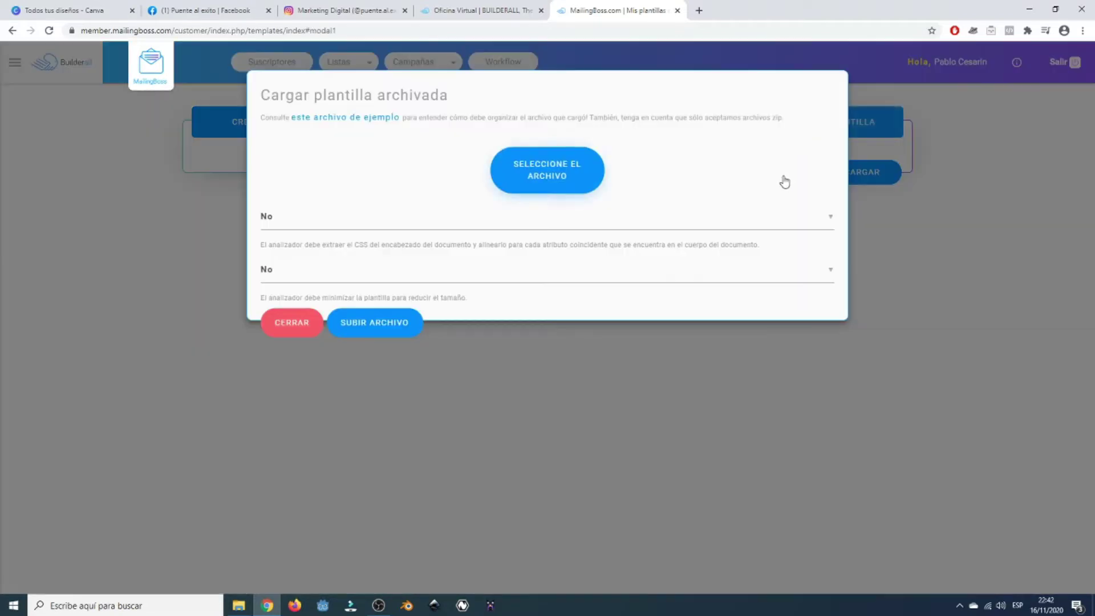
{"action": "left_click", "coordinate": [546, 180]}
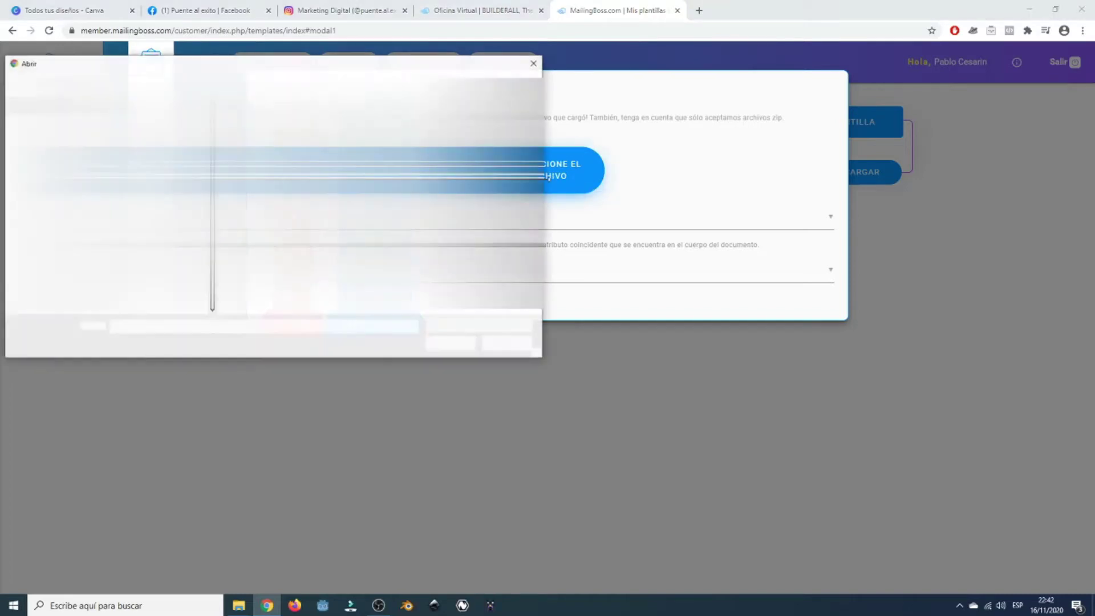
{"action": "left_click", "coordinate": [509, 348]}
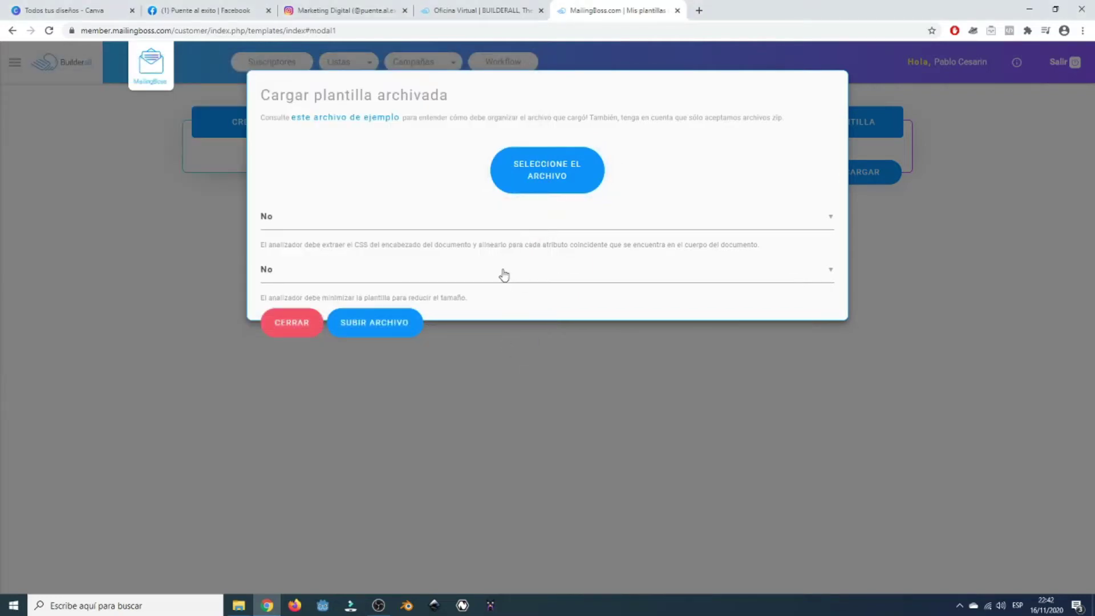
{"action": "left_click", "coordinate": [280, 328]}
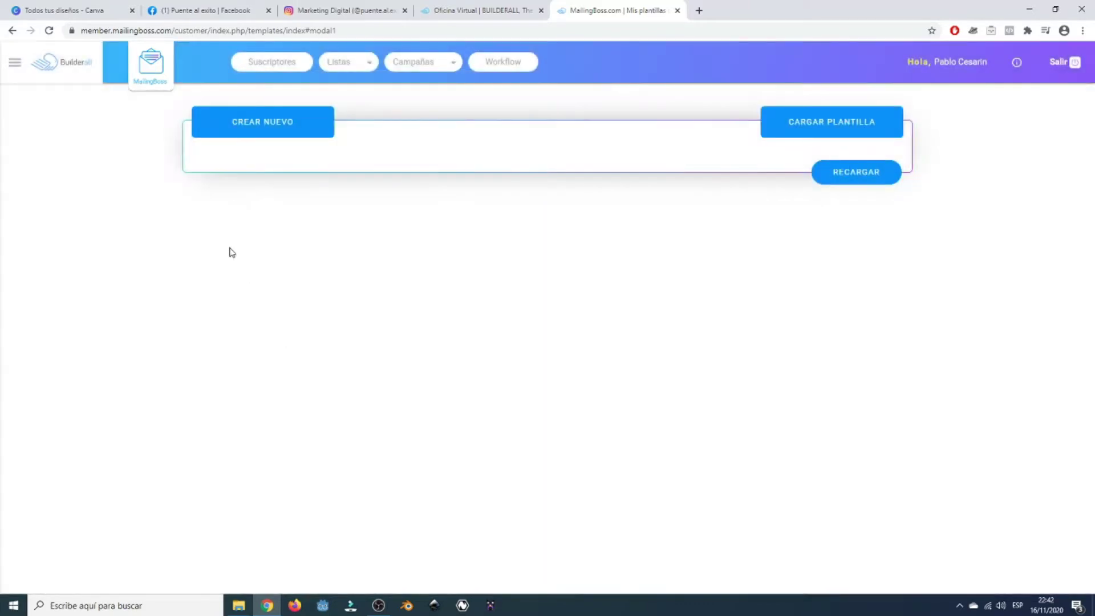
Step: Start creating a new email template and look over its name field and content editor
{"action": "left_click", "coordinate": [279, 122]}
{"action": "left_click", "coordinate": [251, 179]}
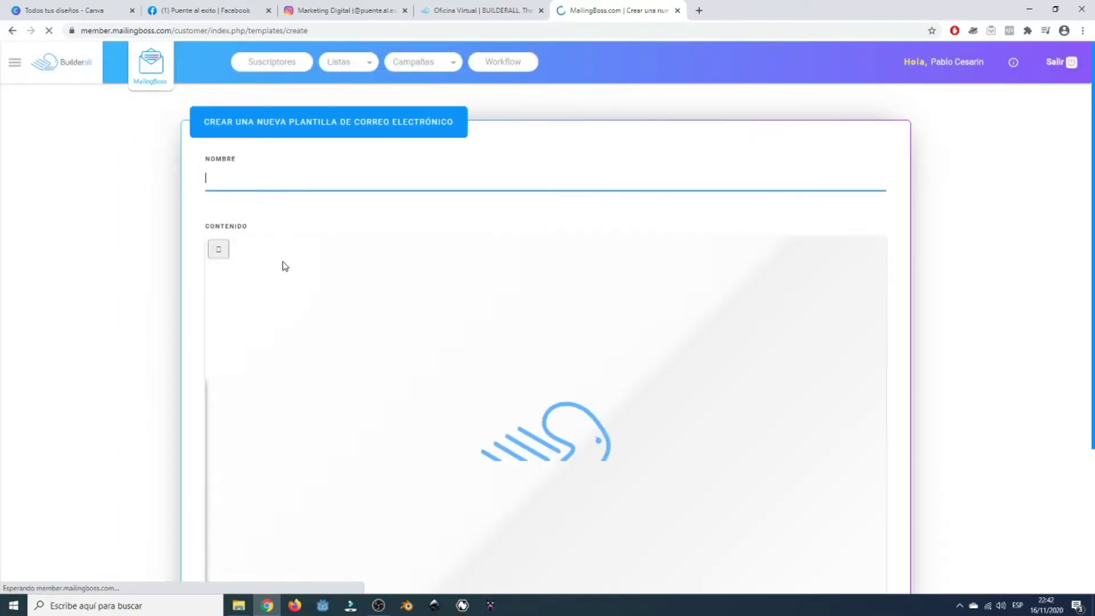
{"action": "scroll", "coordinate": [209, 363], "scroll_direction": "down", "scroll_amount": 5}
{"action": "scroll", "coordinate": [709, 318], "scroll_direction": "up", "scroll_amount": 3}
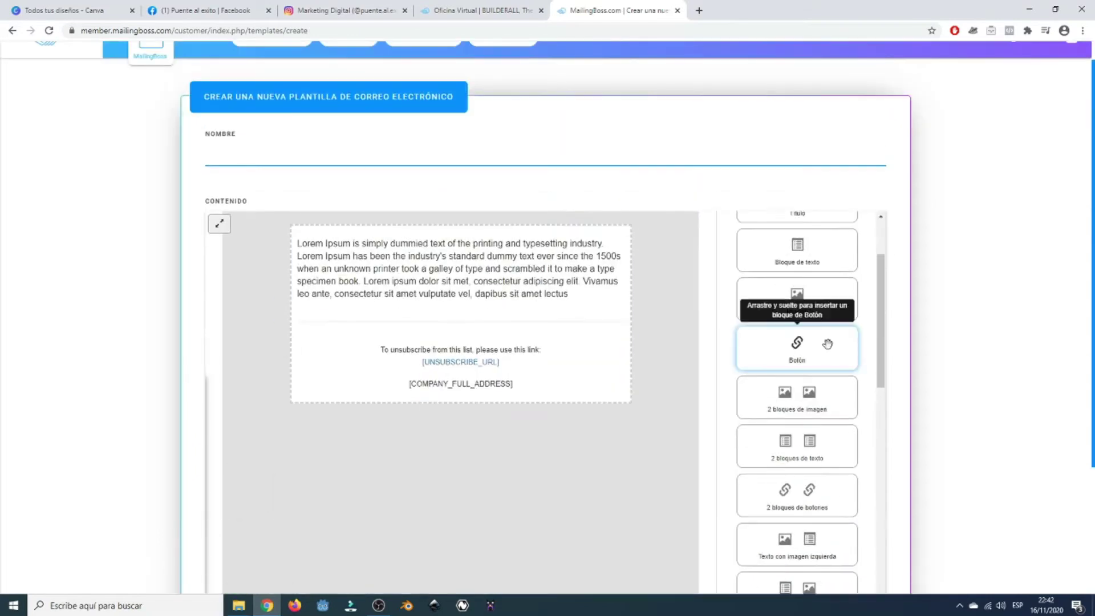
Step: Examine the template editor's content tools, from title, text, image and button blocks to social media blocks, divider and countdown timers
{"action": "scroll", "coordinate": [831, 344], "scroll_direction": "up", "scroll_amount": 2}
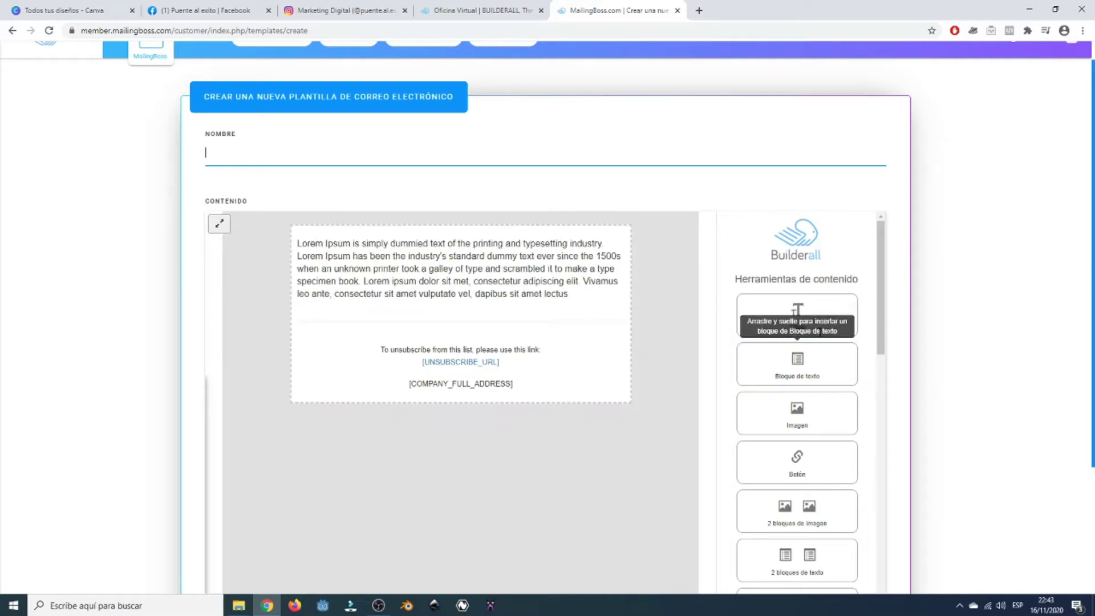
{"action": "scroll", "coordinate": [831, 393], "scroll_direction": "down", "scroll_amount": 1}
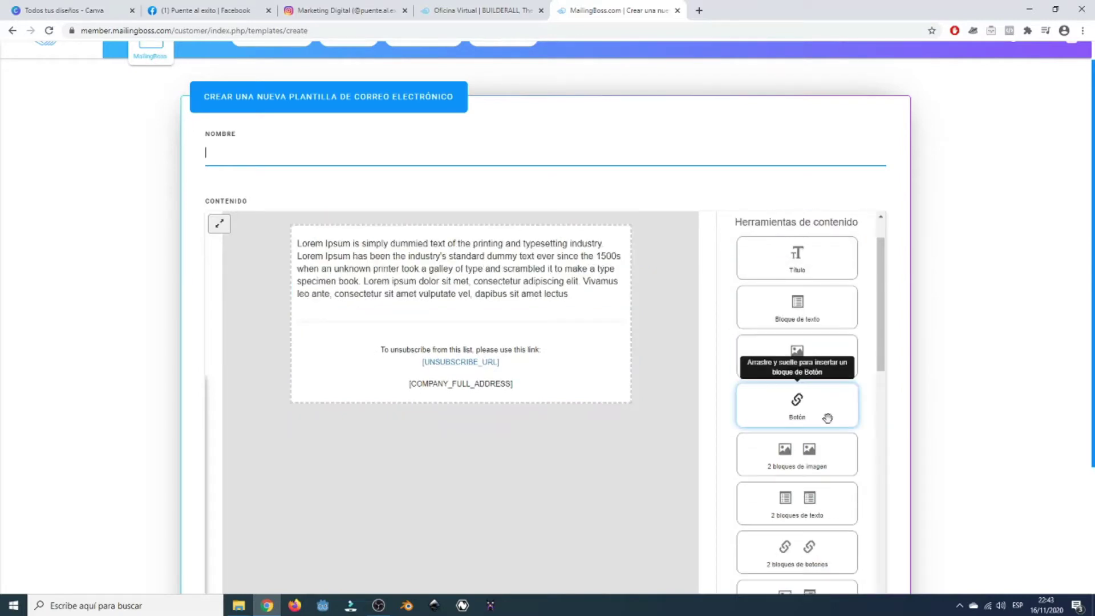
{"action": "scroll", "coordinate": [828, 416], "scroll_direction": "down", "scroll_amount": 1}
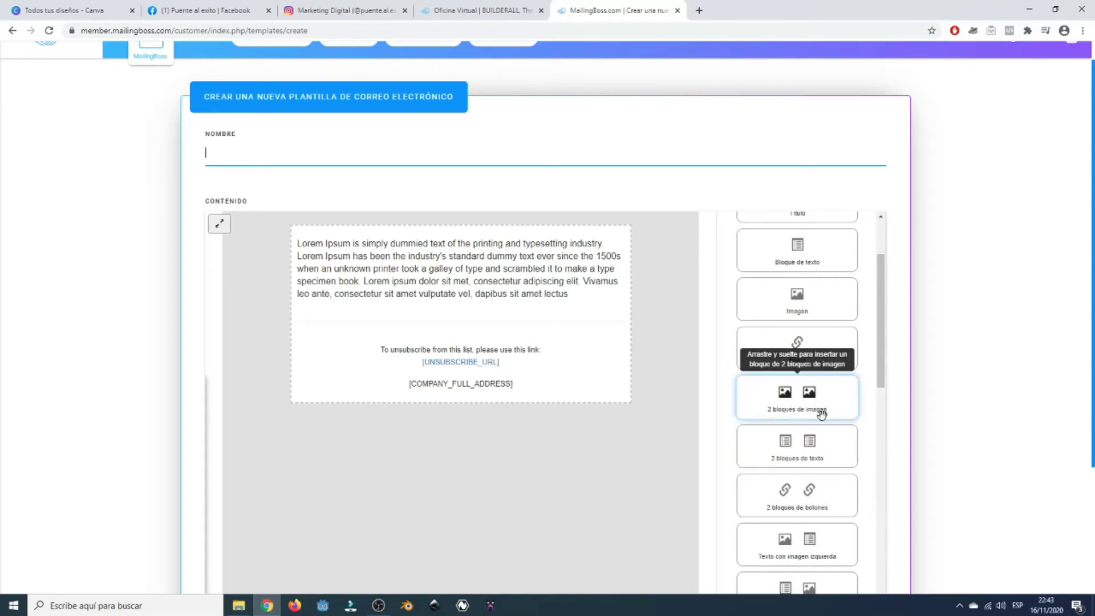
{"action": "scroll", "coordinate": [844, 445], "scroll_direction": "down", "scroll_amount": 2}
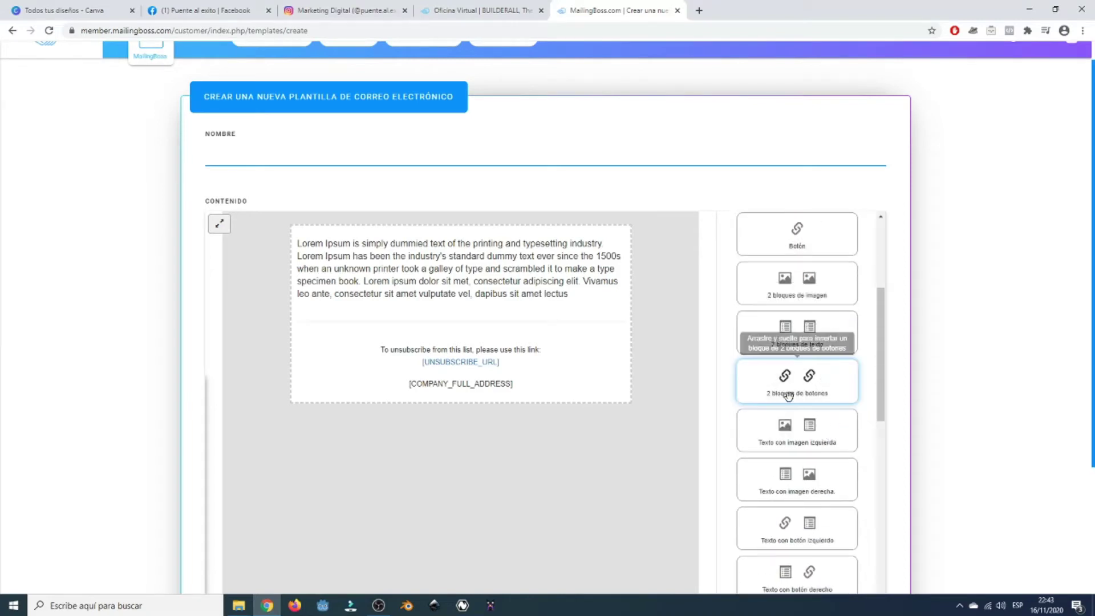
{"action": "scroll", "coordinate": [848, 443], "scroll_direction": "down", "scroll_amount": 4}
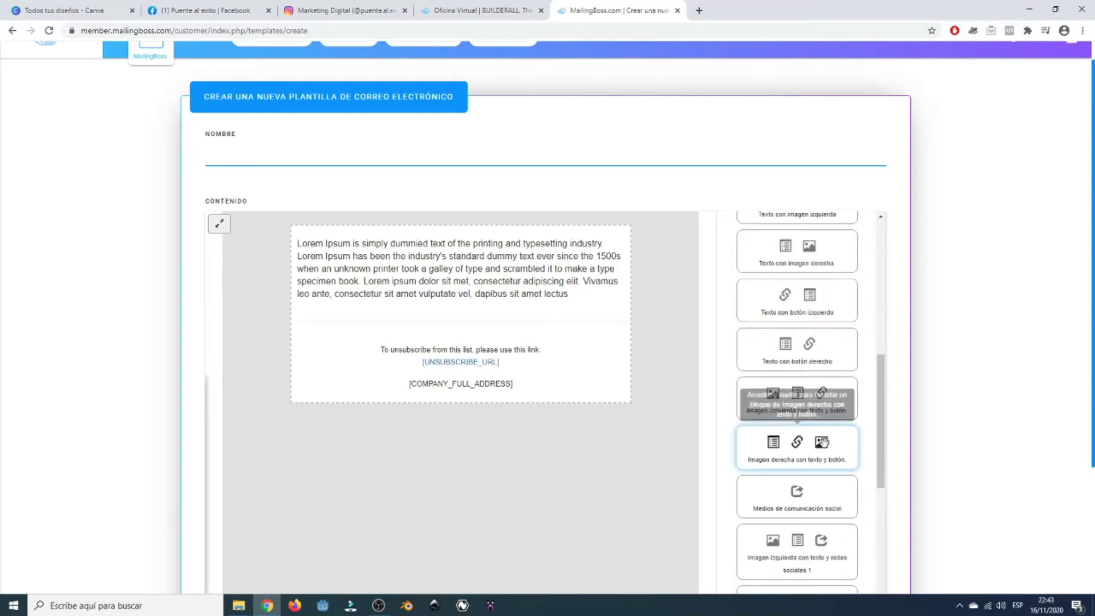
{"action": "scroll", "coordinate": [845, 433], "scroll_direction": "down", "scroll_amount": 2}
{"action": "scroll", "coordinate": [873, 454], "scroll_direction": "down", "scroll_amount": 2}
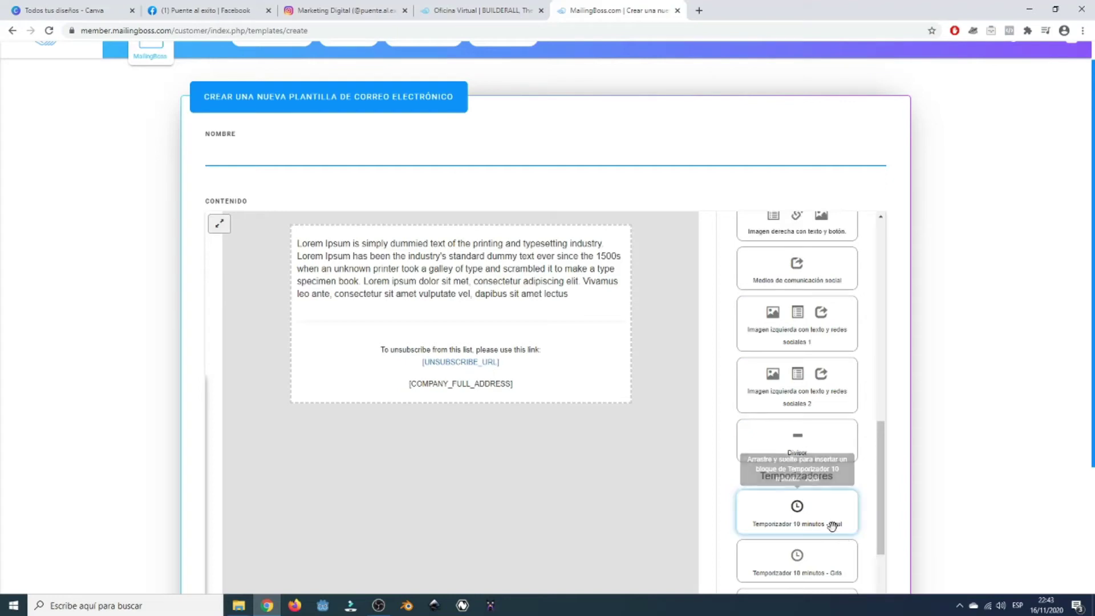
{"action": "scroll", "coordinate": [829, 523], "scroll_direction": "down", "scroll_amount": 3}
{"action": "scroll", "coordinate": [827, 524], "scroll_direction": "down", "scroll_amount": 1}
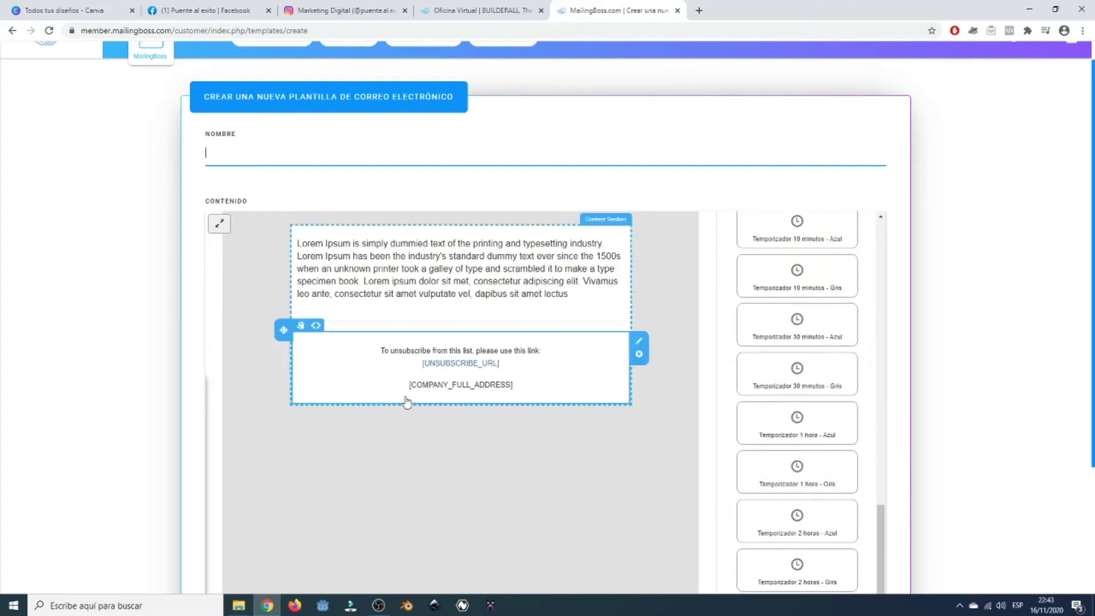
{"action": "scroll", "coordinate": [798, 365], "scroll_direction": "up", "scroll_amount": 10}
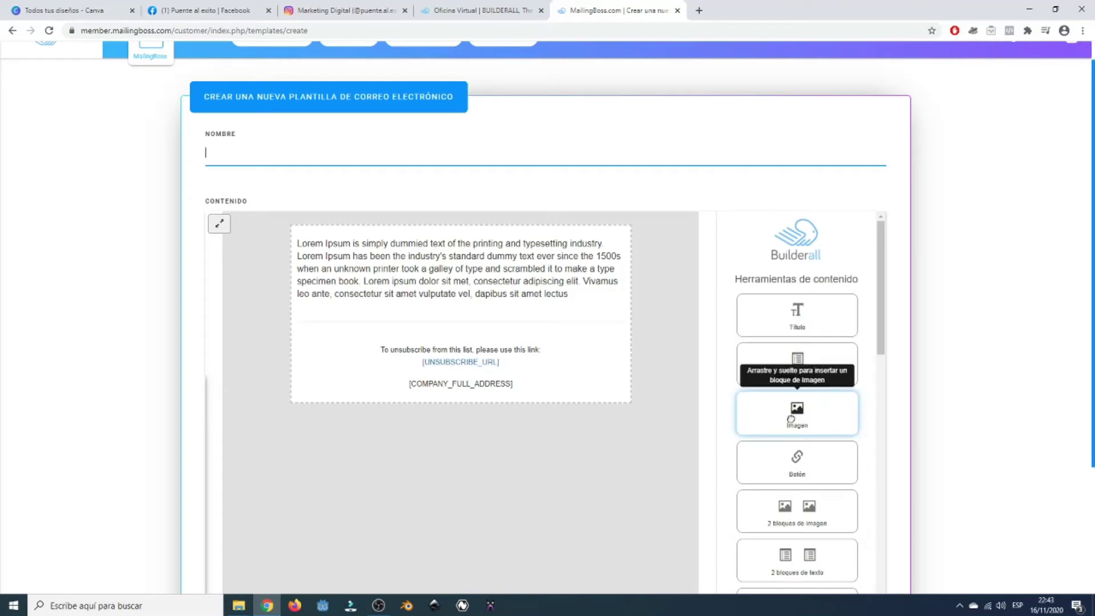
Step: Insert an image block above the template's text and another image block directly below that text
{"action": "left_click_drag", "start_coordinate": [797, 410], "coordinate": [341, 252]}
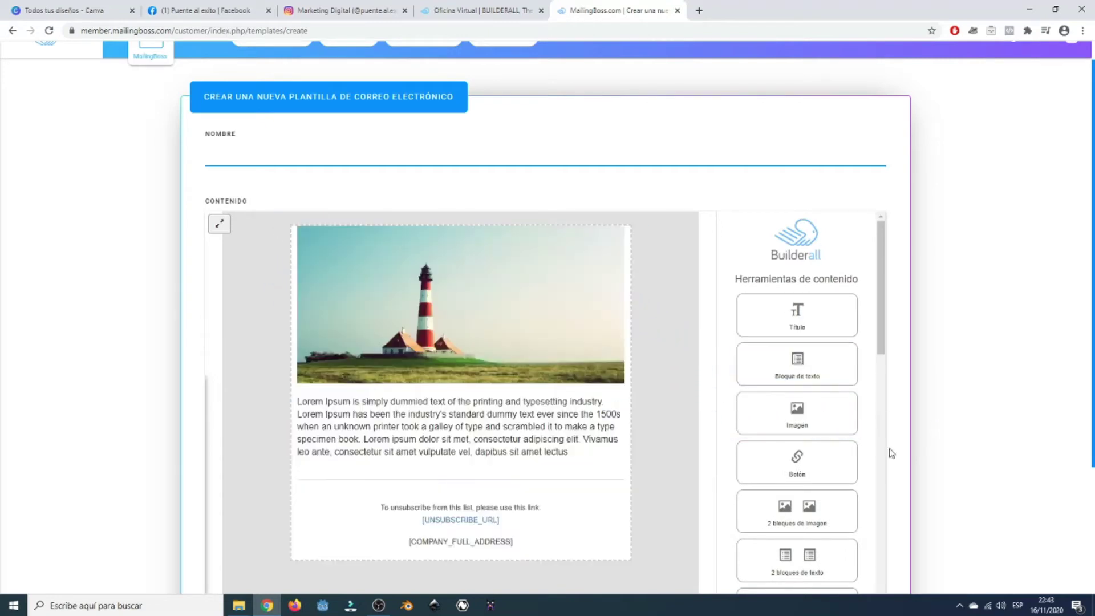
{"action": "scroll", "coordinate": [802, 434], "scroll_direction": "down", "scroll_amount": 2}
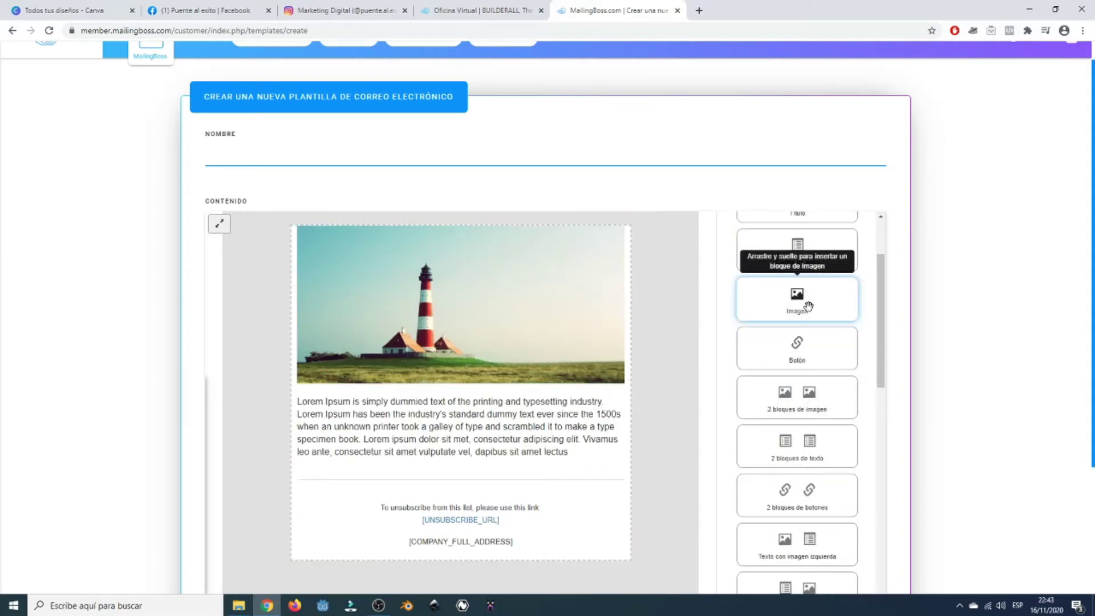
{"action": "left_click_drag", "start_coordinate": [811, 307], "coordinate": [582, 447]}
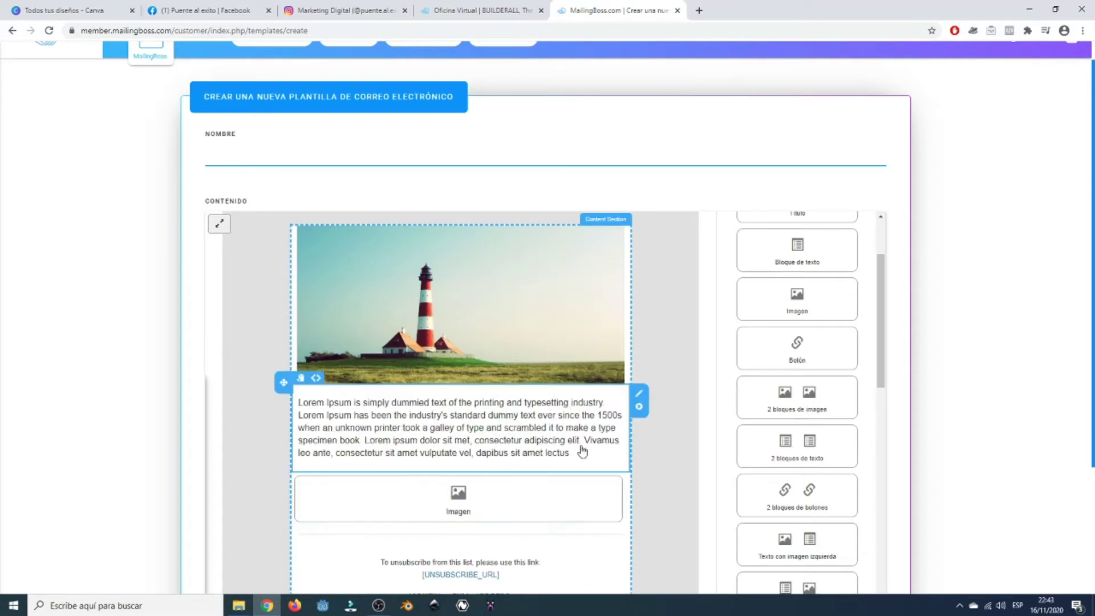
Step: Add a text block under the second image and place a two-image block beneath it
{"action": "scroll", "coordinate": [587, 443], "scroll_direction": "down", "scroll_amount": 2}
{"action": "left_click_drag", "start_coordinate": [798, 252], "coordinate": [533, 506]}
{"action": "scroll", "coordinate": [557, 482], "scroll_direction": "down", "scroll_amount": 2}
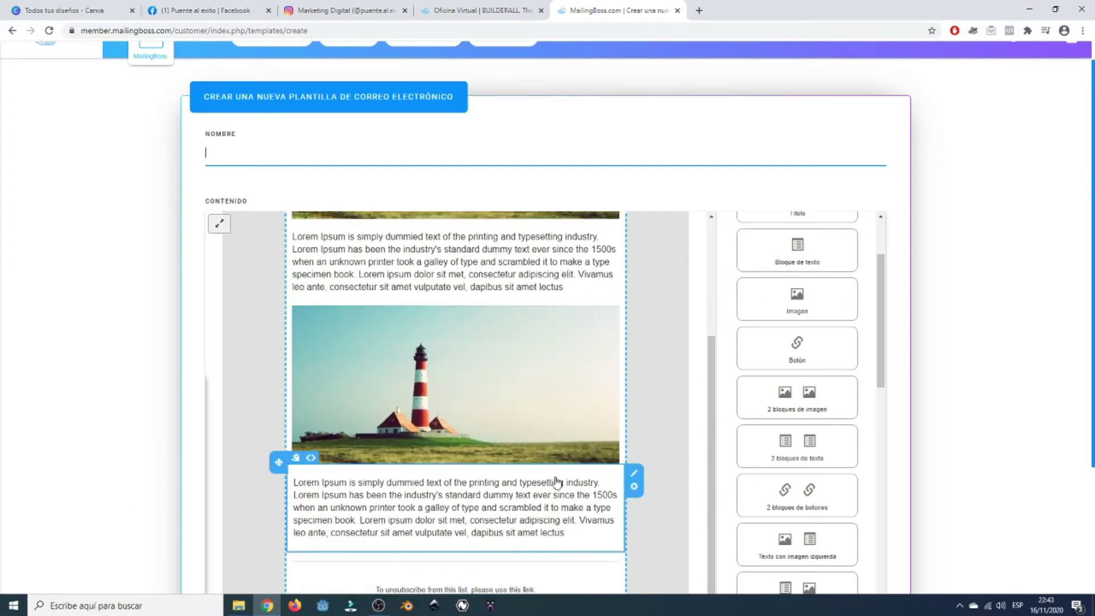
{"action": "left_click_drag", "start_coordinate": [815, 401], "coordinate": [422, 562]}
Step: Add a two-button block below the paired images and a two-text block beneath the buttons
{"action": "scroll", "coordinate": [540, 498], "scroll_direction": "down", "scroll_amount": 1}
{"action": "scroll", "coordinate": [541, 499], "scroll_direction": "down", "scroll_amount": 2}
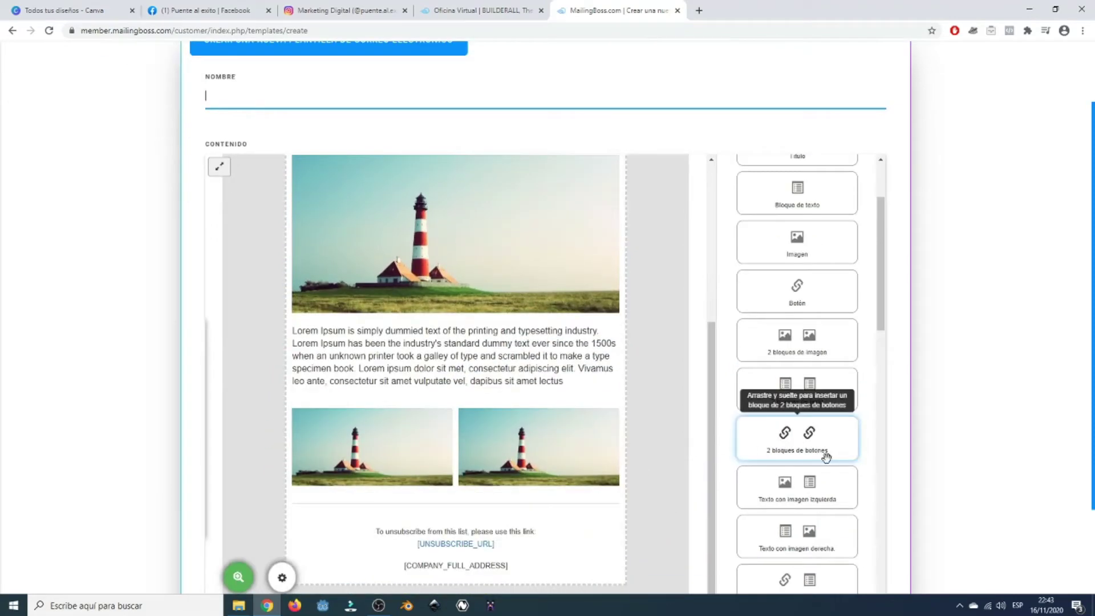
{"action": "left_click_drag", "start_coordinate": [648, 494], "coordinate": [631, 508]}
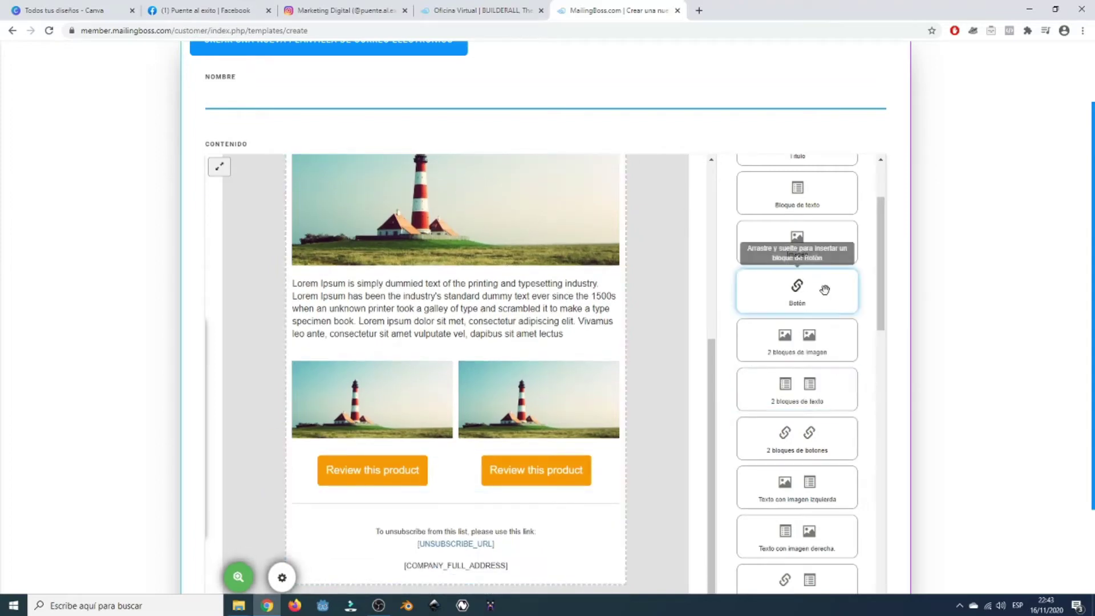
{"action": "left_click_drag", "start_coordinate": [811, 386], "coordinate": [421, 514]}
Step: Review the whole template layout from the first image down to the unsubscribe footer and the save options
{"action": "scroll", "coordinate": [577, 421], "scroll_direction": "down", "scroll_amount": 2}
{"action": "scroll", "coordinate": [508, 420], "scroll_direction": "up", "scroll_amount": 7}
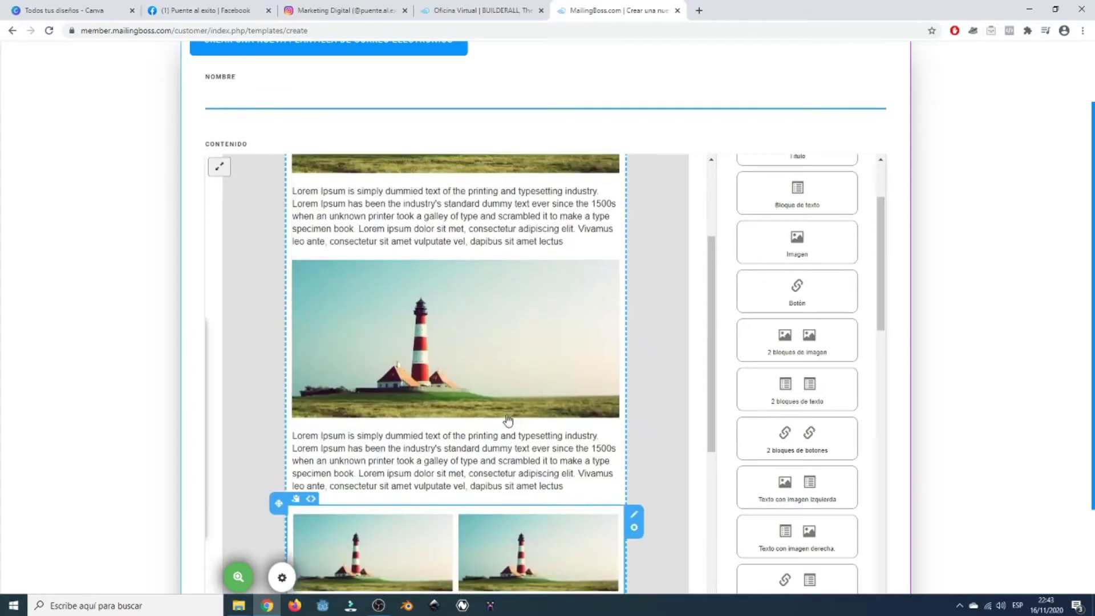
{"action": "scroll", "coordinate": [648, 411], "scroll_direction": "up", "scroll_amount": 2}
{"action": "scroll", "coordinate": [653, 414], "scroll_direction": "down", "scroll_amount": 6}
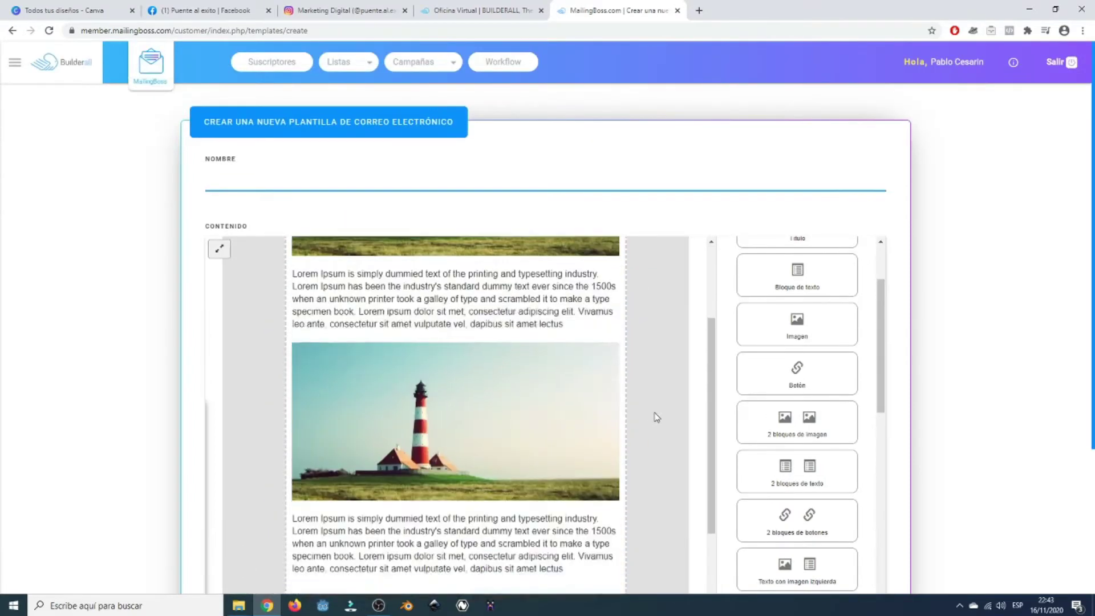
{"action": "scroll", "coordinate": [235, 486], "scroll_direction": "down", "scroll_amount": 5}
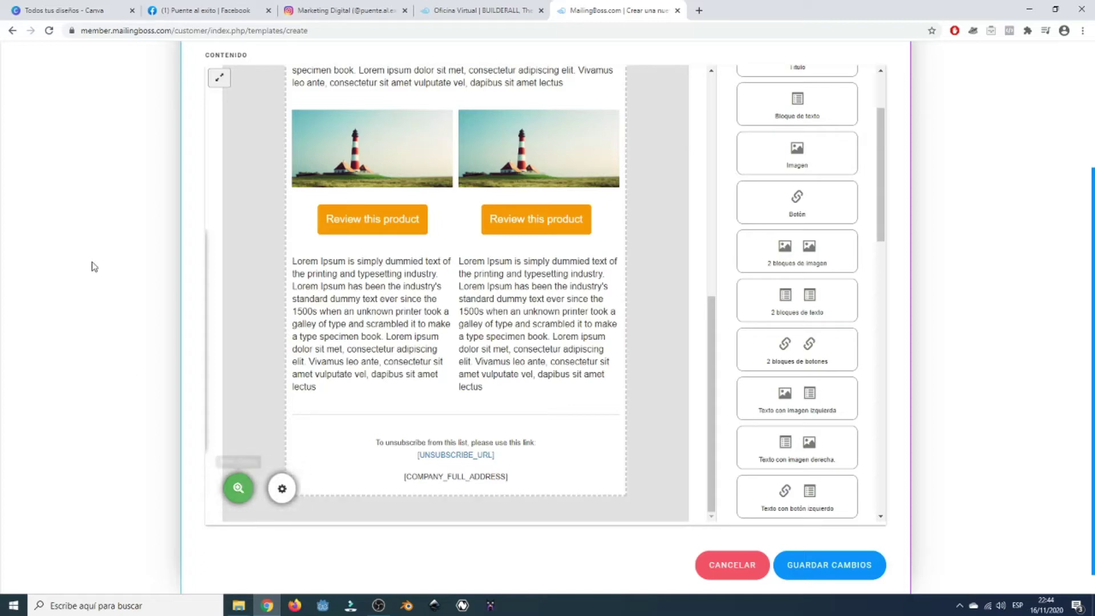
{"action": "scroll", "coordinate": [483, 341], "scroll_direction": "up", "scroll_amount": 1}
{"action": "scroll", "coordinate": [483, 342], "scroll_direction": "up", "scroll_amount": 10}
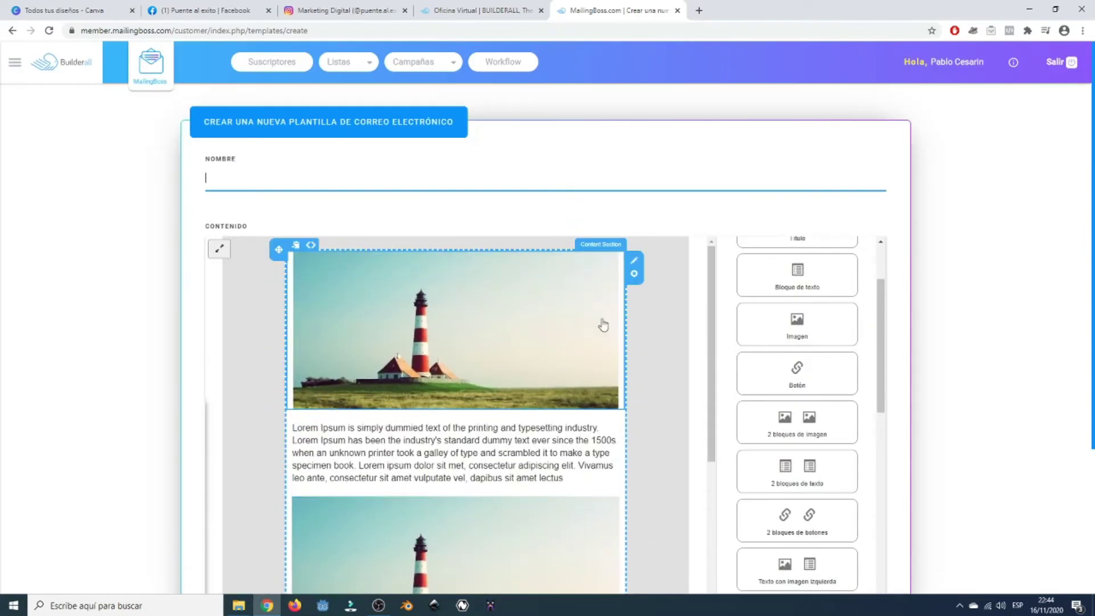
{"action": "scroll", "coordinate": [601, 323], "scroll_direction": "down", "scroll_amount": 15}
{"action": "scroll", "coordinate": [373, 313], "scroll_direction": "down", "scroll_amount": 4}
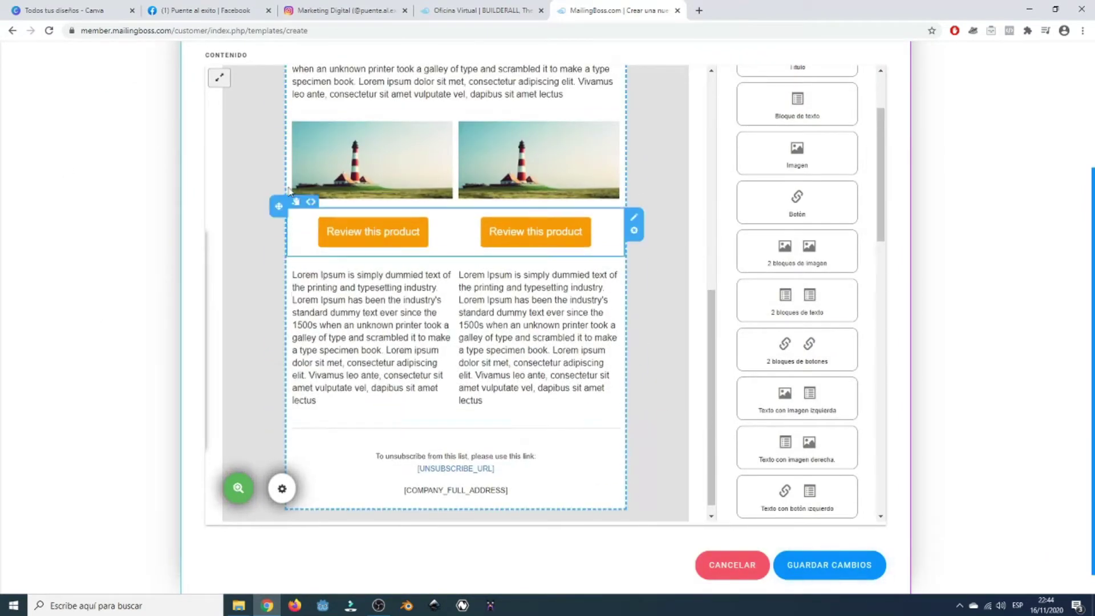
{"action": "scroll", "coordinate": [227, 186], "scroll_direction": "up", "scroll_amount": 3}
Step: Open the sending domains page, view the domain list, and open the new sending domain form at its name field
{"action": "mouse_move", "coordinate": [140, 159]}
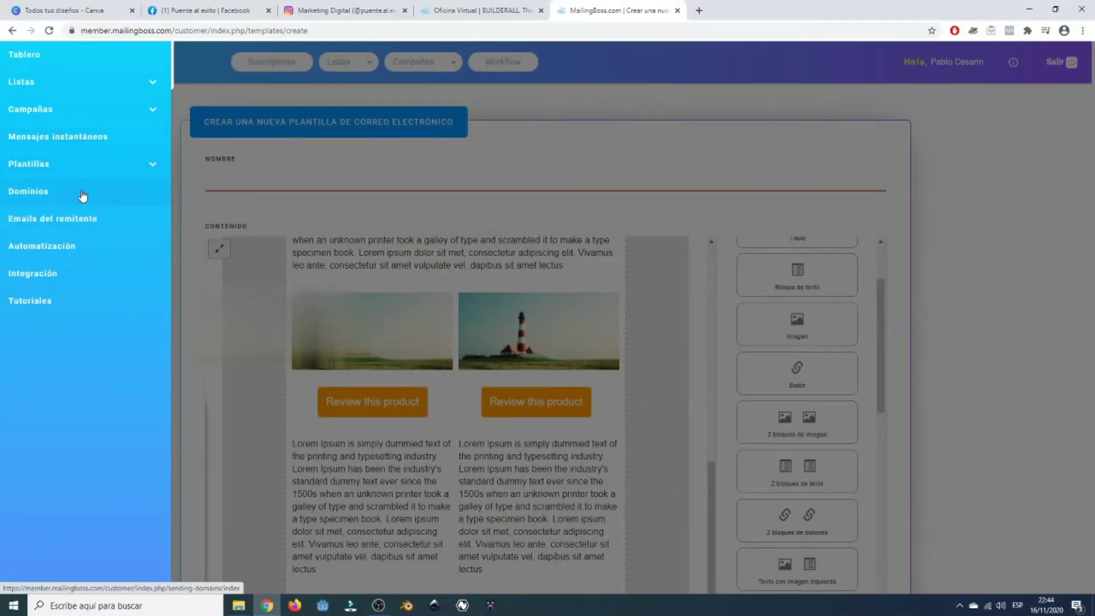
{"action": "left_click", "coordinate": [112, 210]}
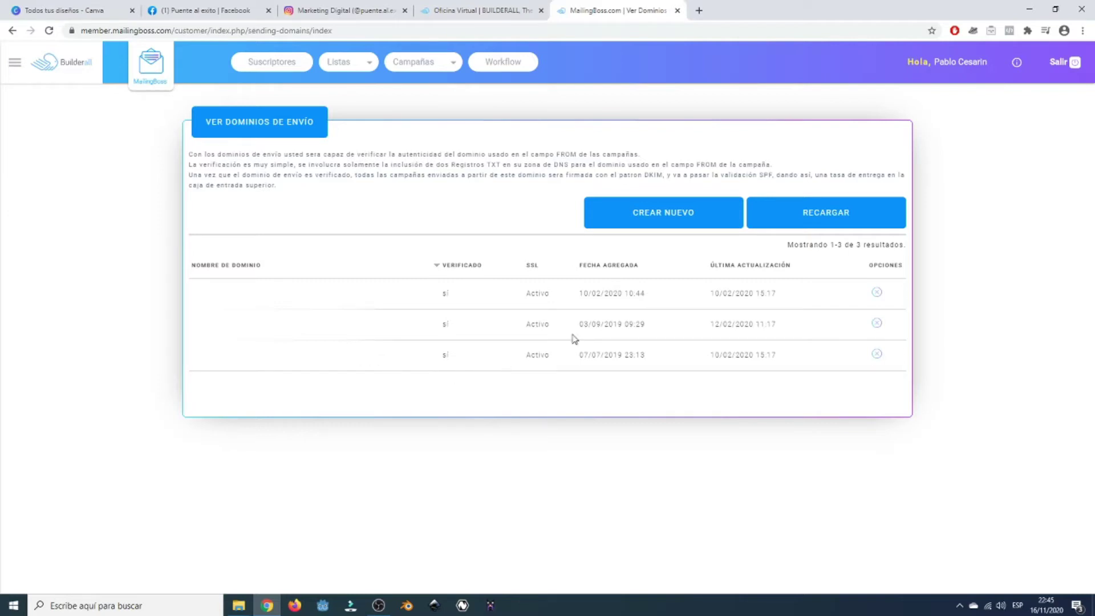
{"action": "left_click", "coordinate": [678, 223]}
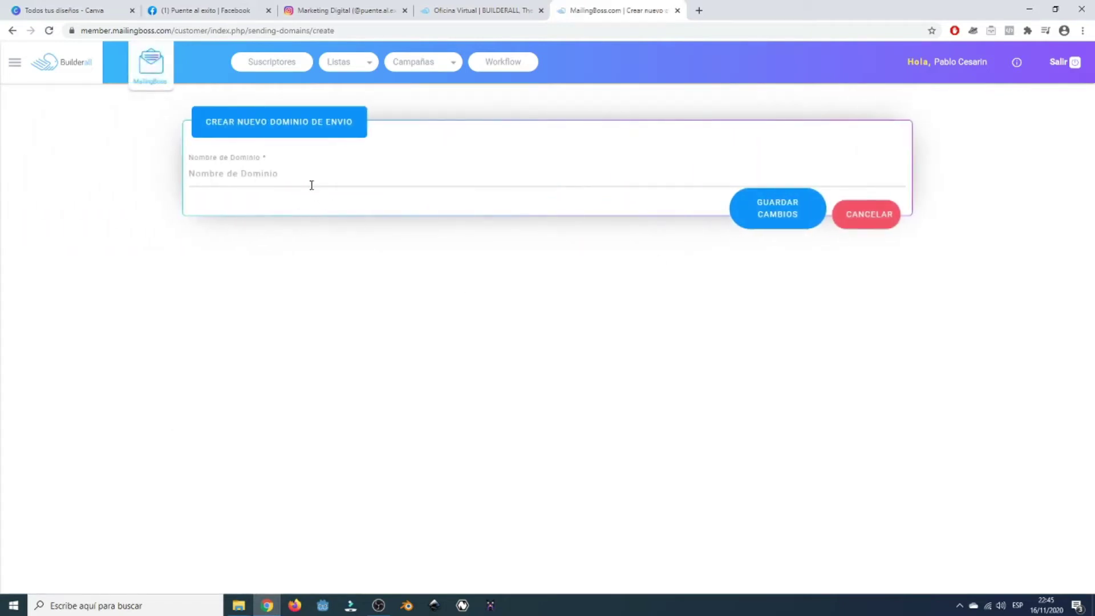
{"action": "left_click", "coordinate": [313, 184]}
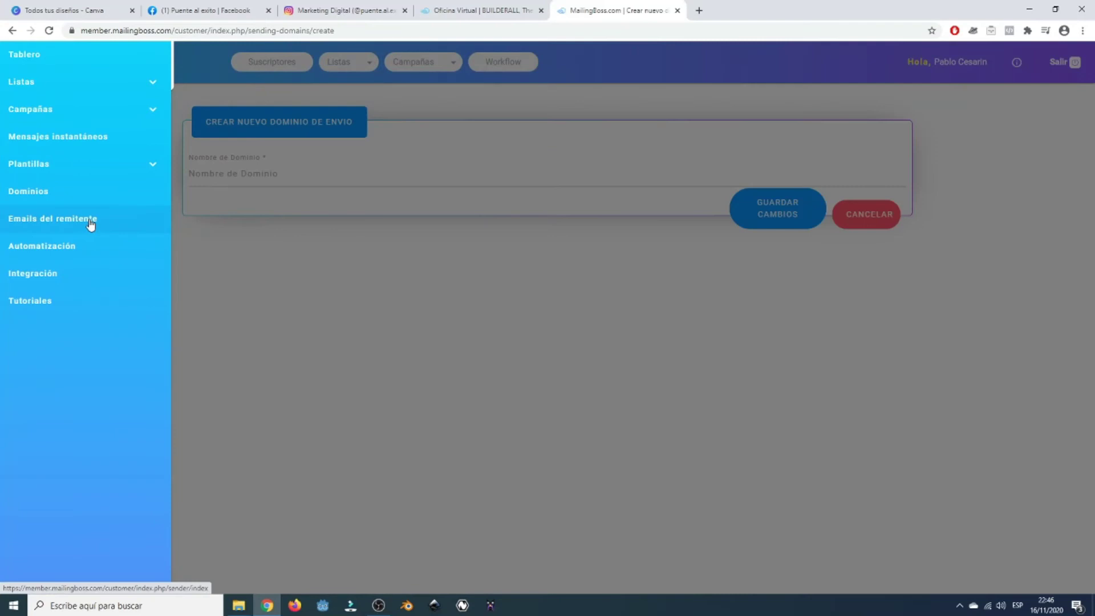
Step: View the sender emails list with its verification column, and open the new sender email form to examine its name and email fields
{"action": "left_click", "coordinate": [86, 221]}
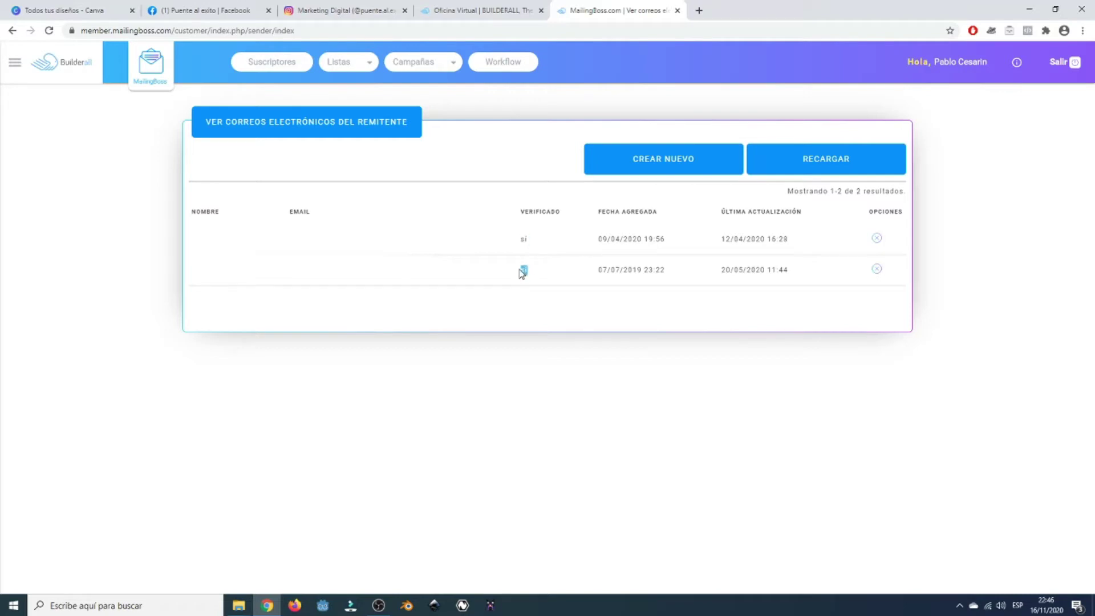
{"action": "left_click_drag", "start_coordinate": [520, 213], "coordinate": [563, 215]}
{"action": "left_click", "coordinate": [677, 164]}
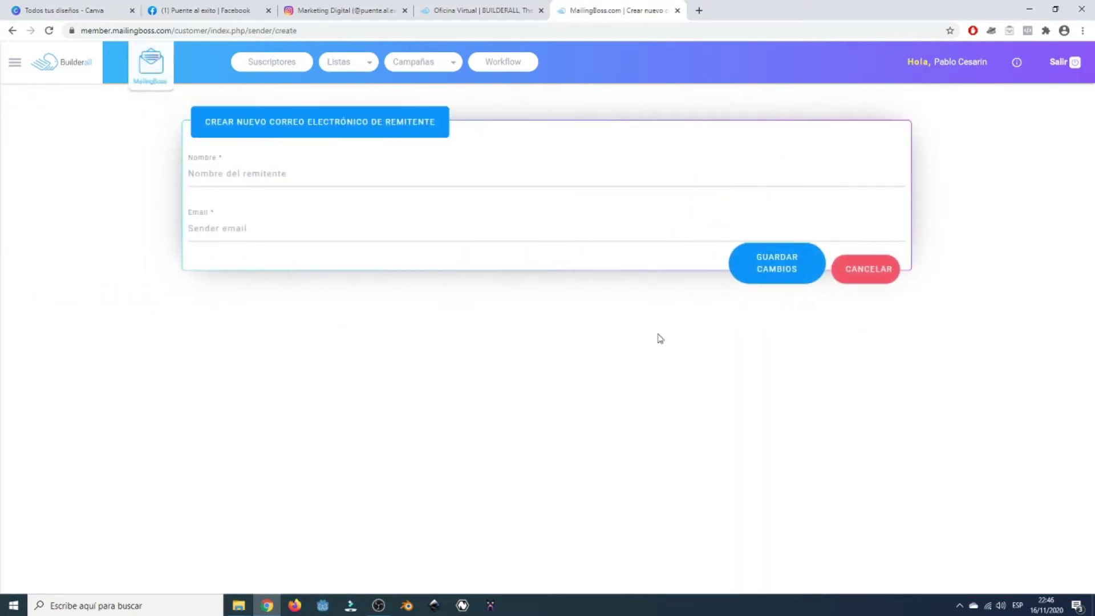
{"action": "left_click", "coordinate": [402, 179]}
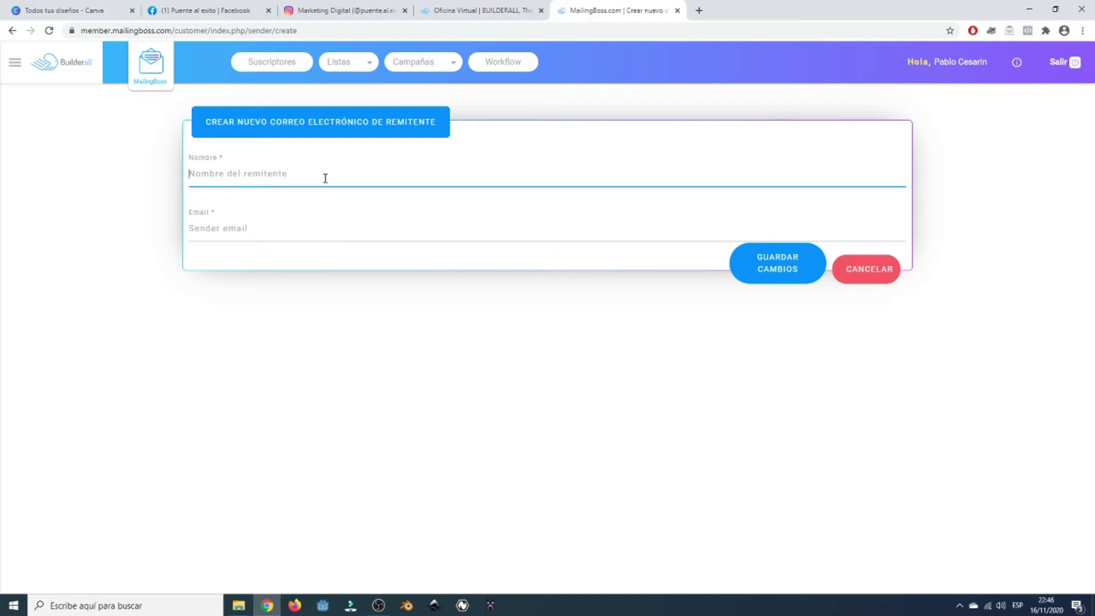
{"action": "left_click", "coordinate": [285, 237]}
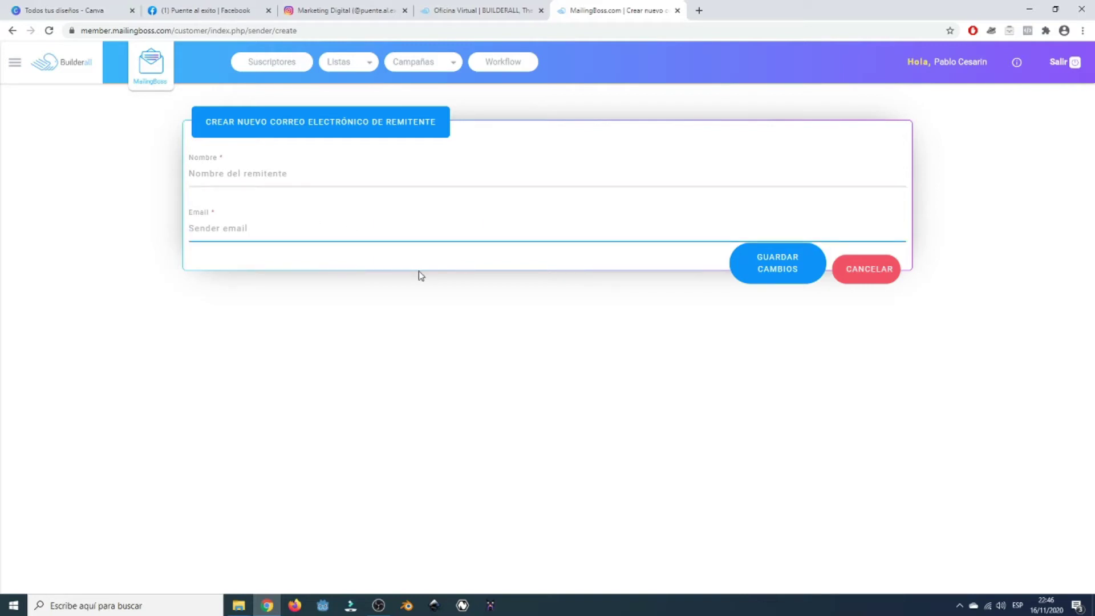
Step: Open the automation rules page and examine the triggers and actions of the campaign-opened and campaign-not-opened rules
{"action": "left_click", "coordinate": [93, 251]}
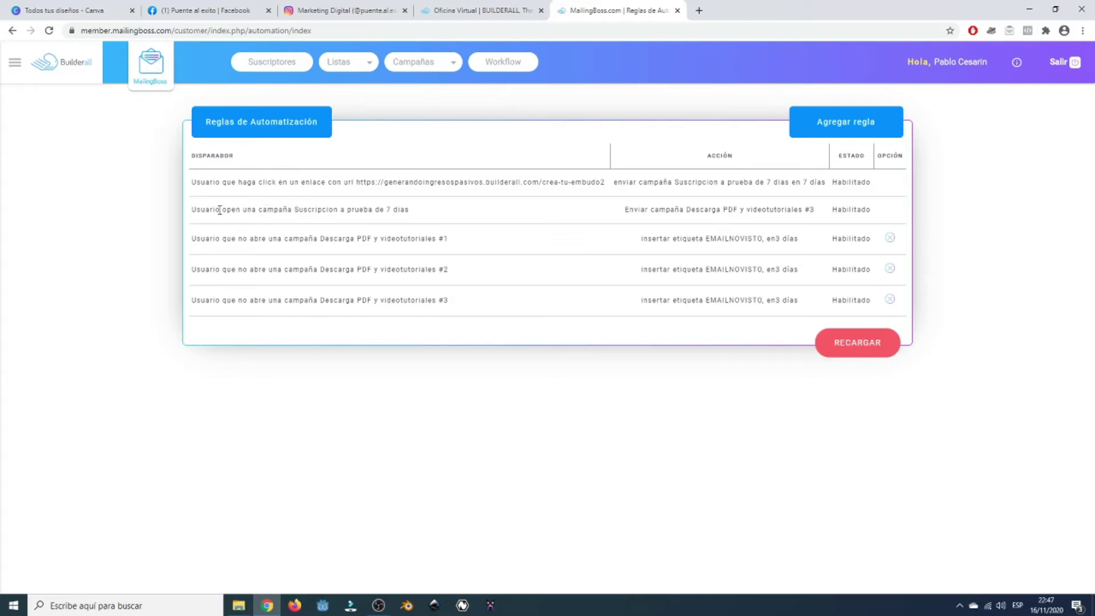
{"action": "left_click_drag", "start_coordinate": [194, 210], "coordinate": [408, 210]}
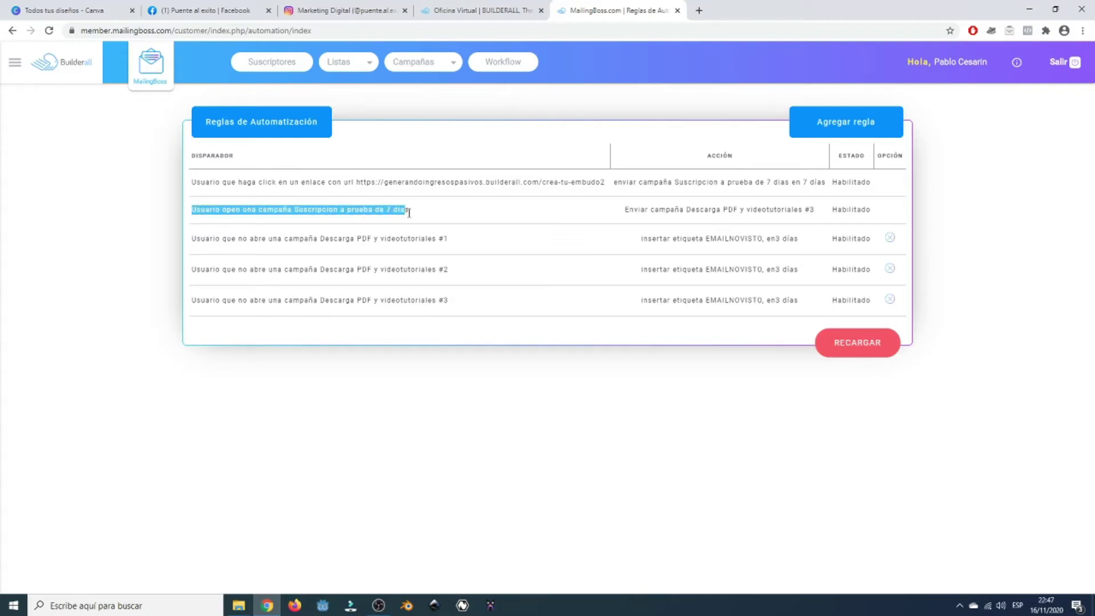
{"action": "left_click", "coordinate": [286, 223]}
{"action": "left_click_drag", "start_coordinate": [298, 209], "coordinate": [429, 212]}
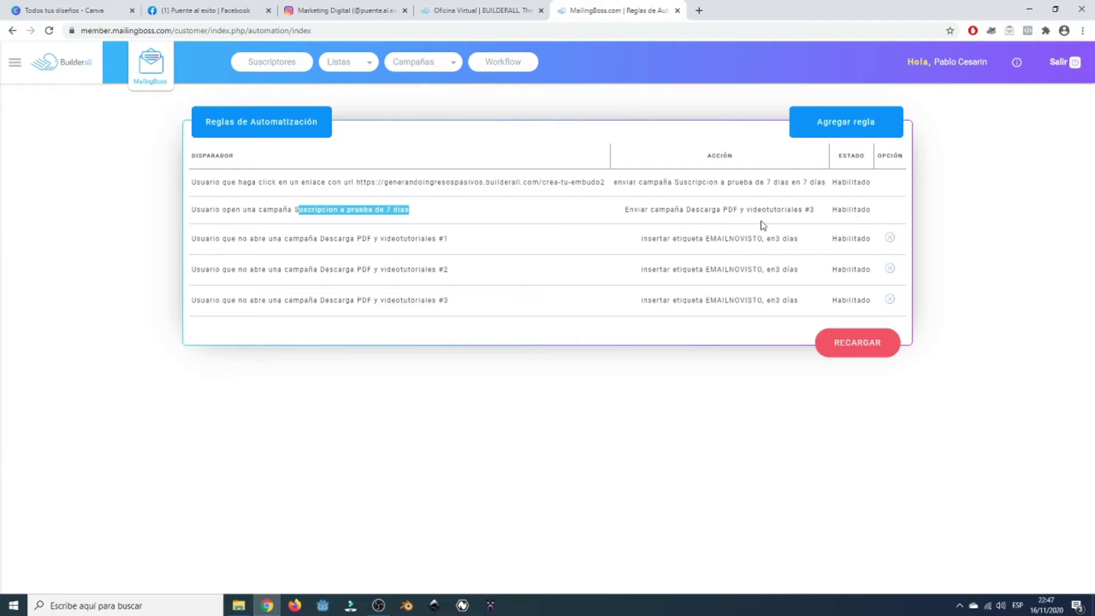
{"action": "left_click_drag", "start_coordinate": [814, 211], "coordinate": [626, 212]}
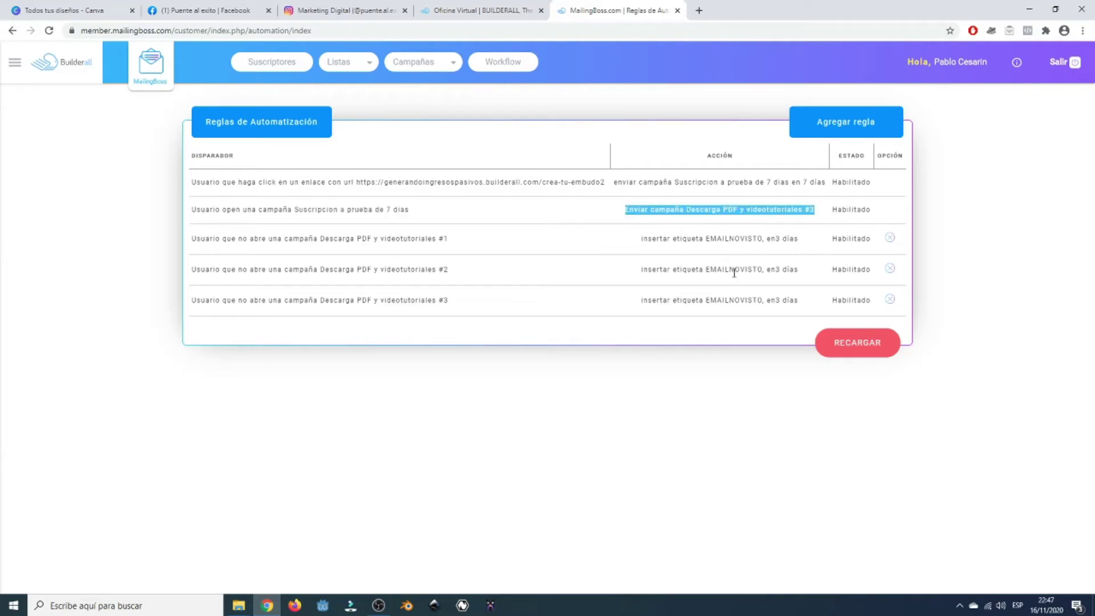
{"action": "left_click_drag", "start_coordinate": [642, 238], "coordinate": [802, 246]}
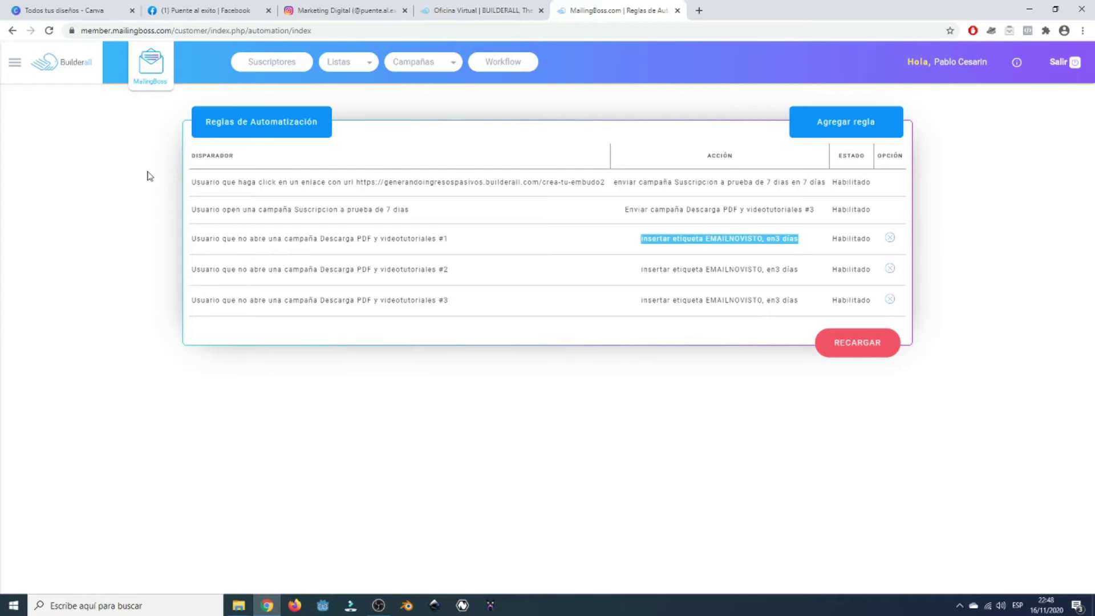
Step: Open the integration page and look through its tracking rules, webhooks and Hotmart webhooks sections
{"action": "left_click", "coordinate": [15, 61]}
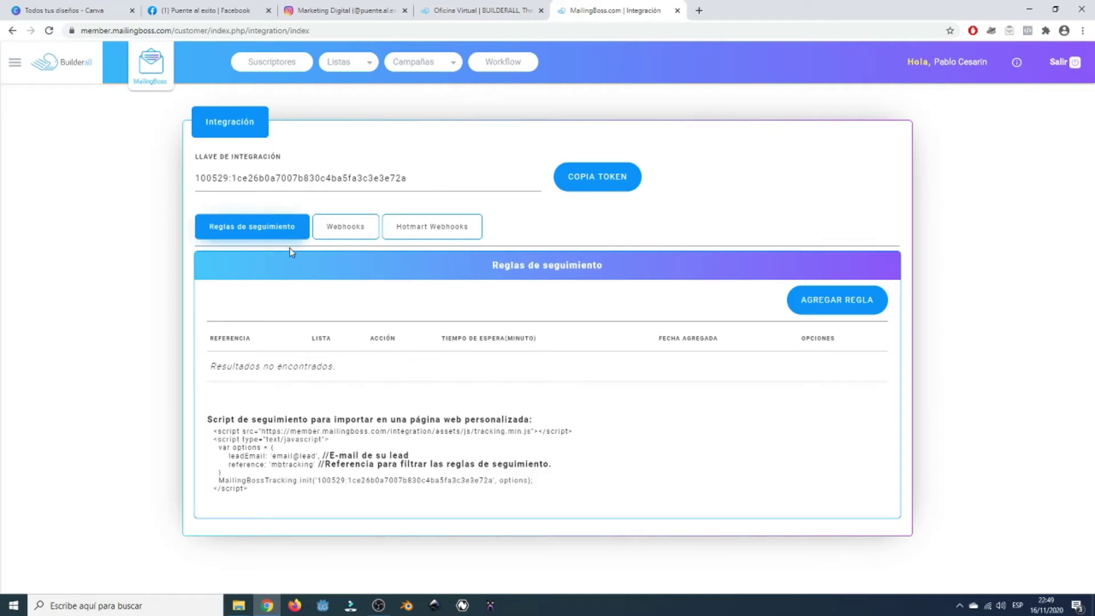
{"action": "left_click", "coordinate": [353, 227]}
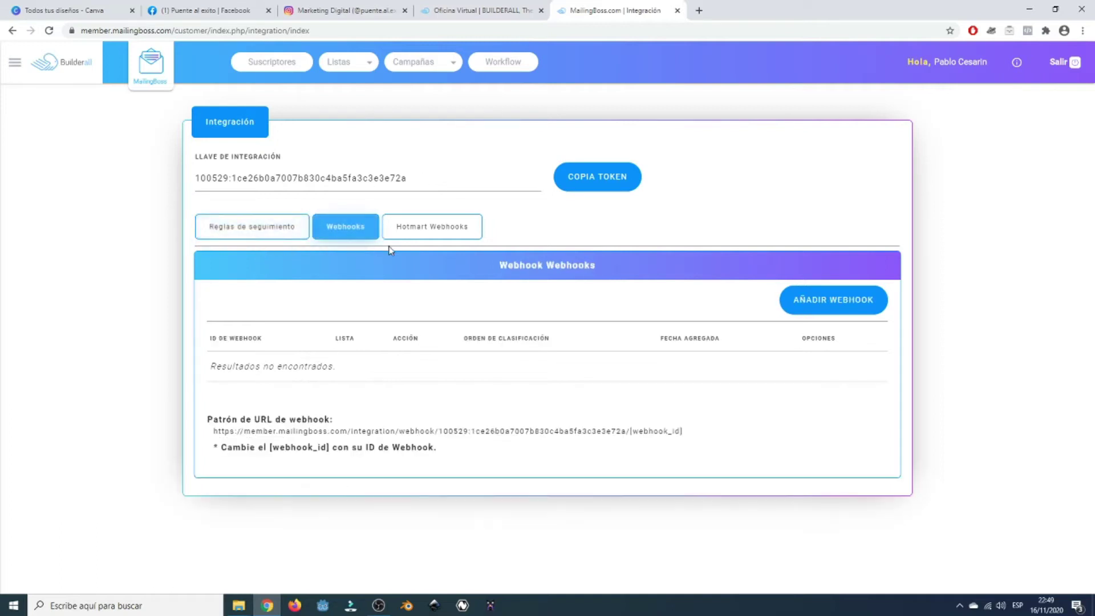
{"action": "left_click", "coordinate": [425, 227]}
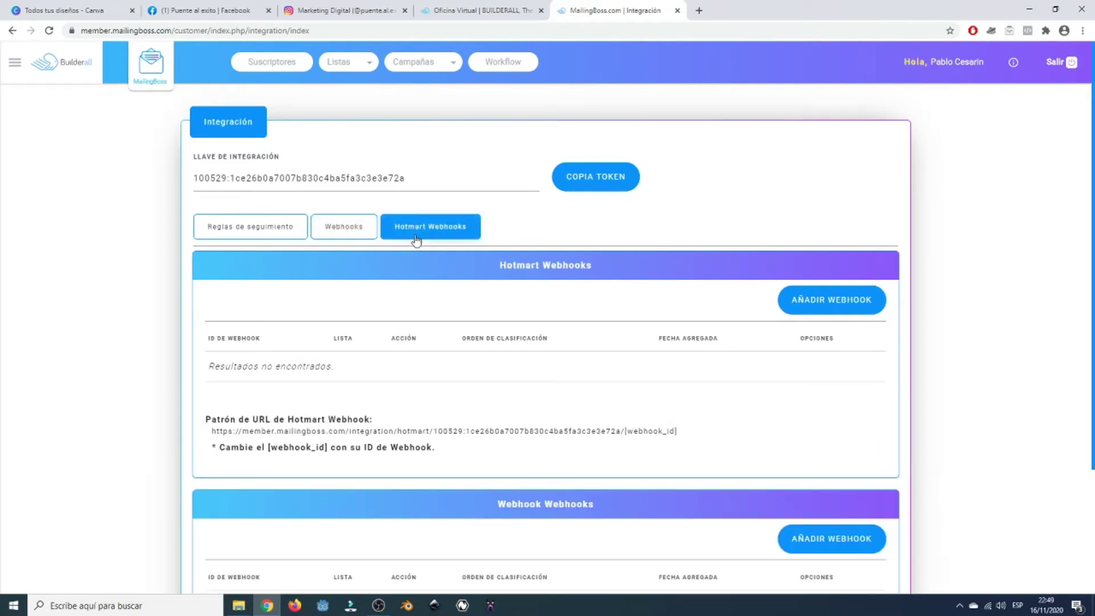
{"action": "scroll", "coordinate": [834, 481], "scroll_direction": "down", "scroll_amount": 3}
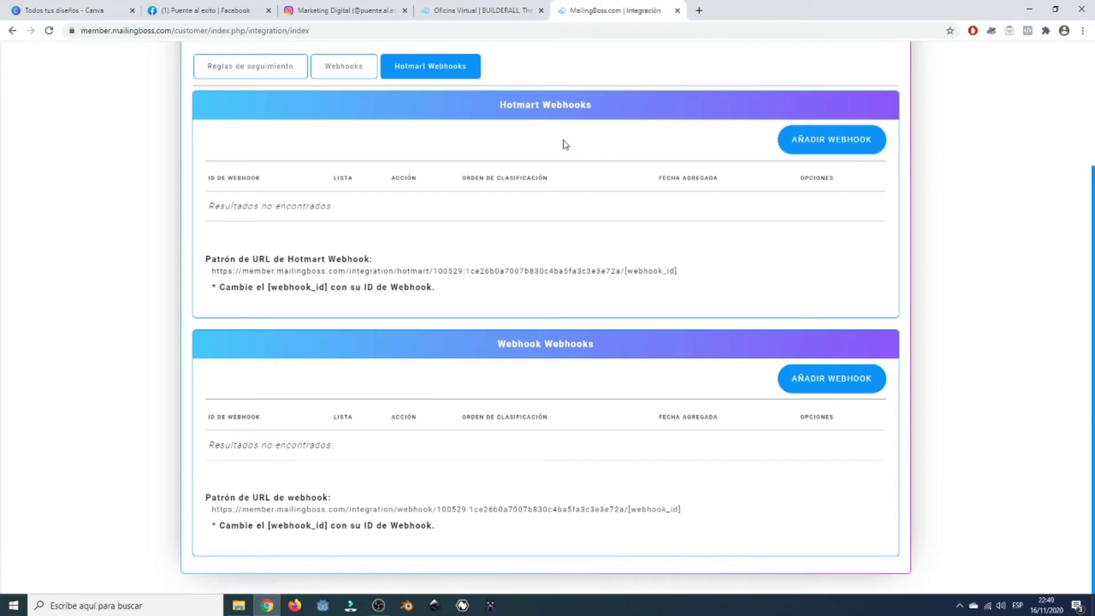
Step: Open the new Hotmart webhook form, examine its ID, sort order, list and action options, and close it without saving
{"action": "left_click", "coordinate": [813, 139]}
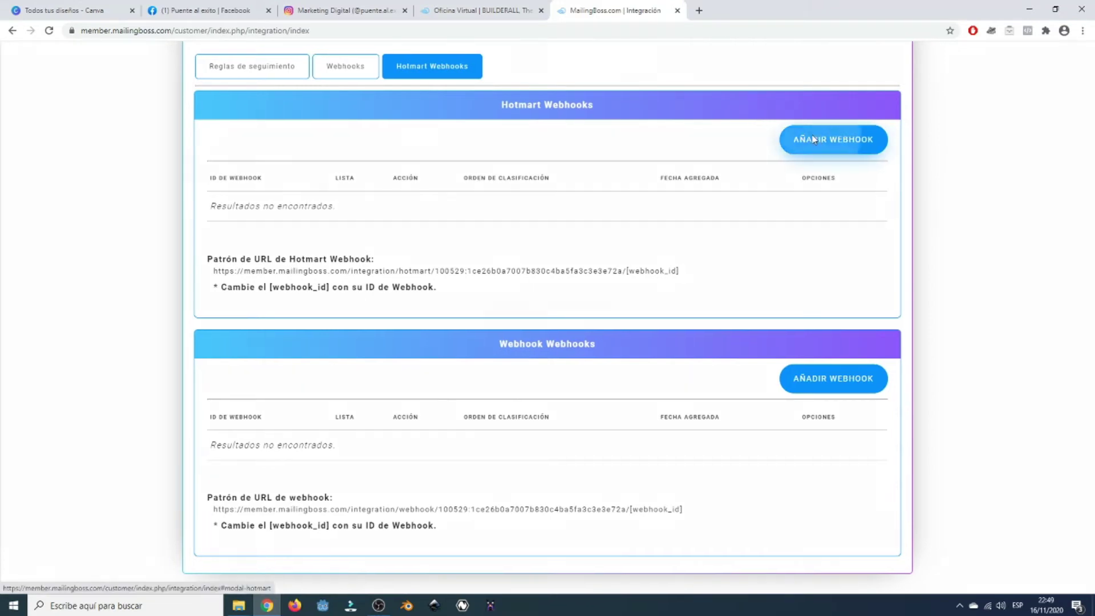
{"action": "left_click", "coordinate": [359, 109]}
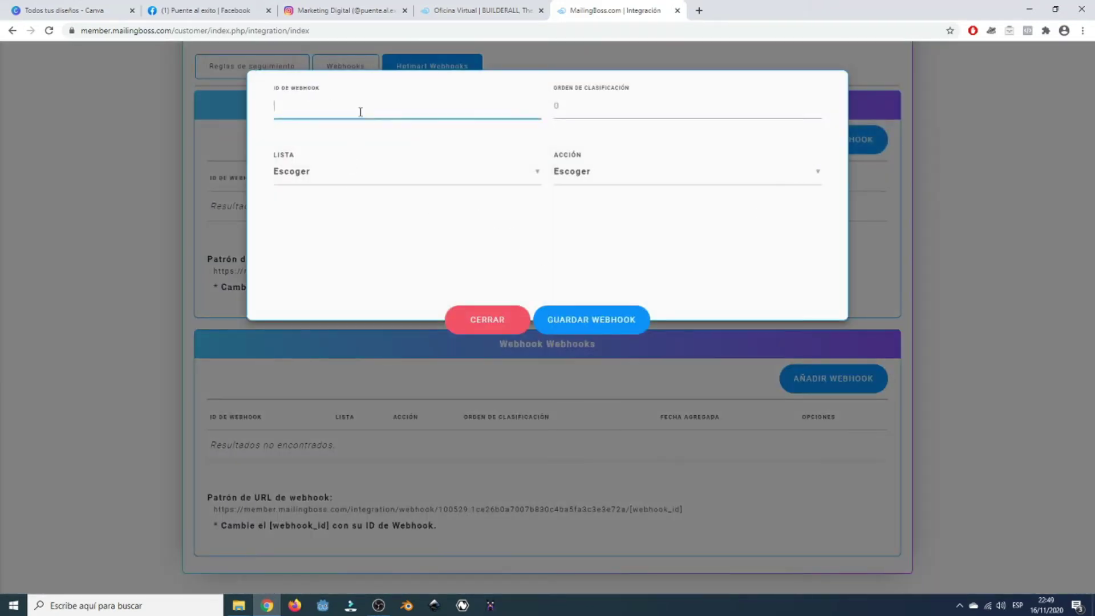
{"action": "left_click", "coordinate": [614, 108]}
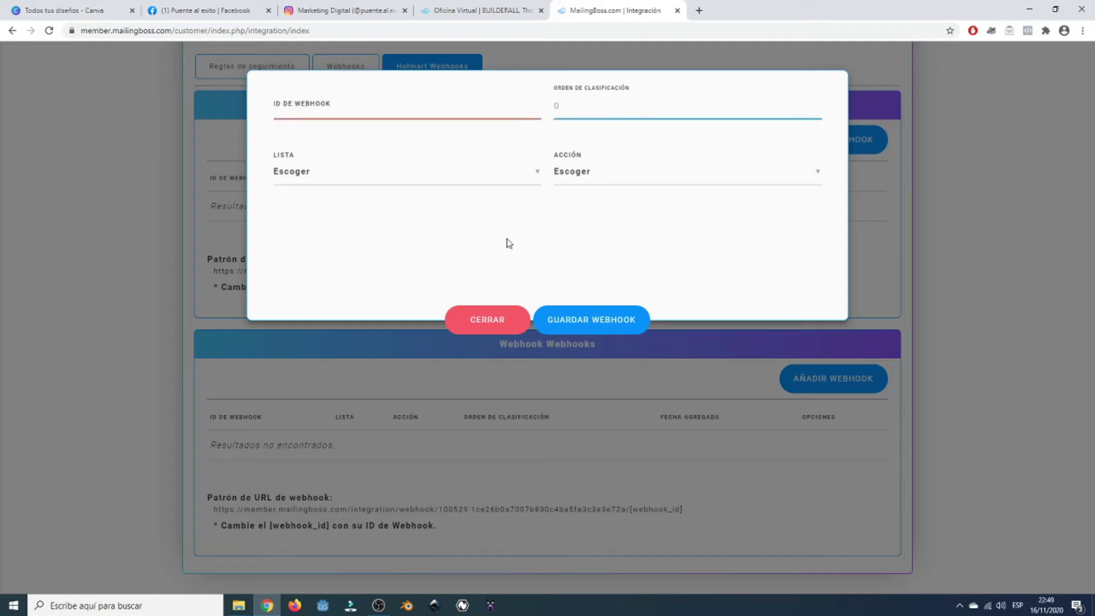
{"action": "left_click", "coordinate": [522, 176]}
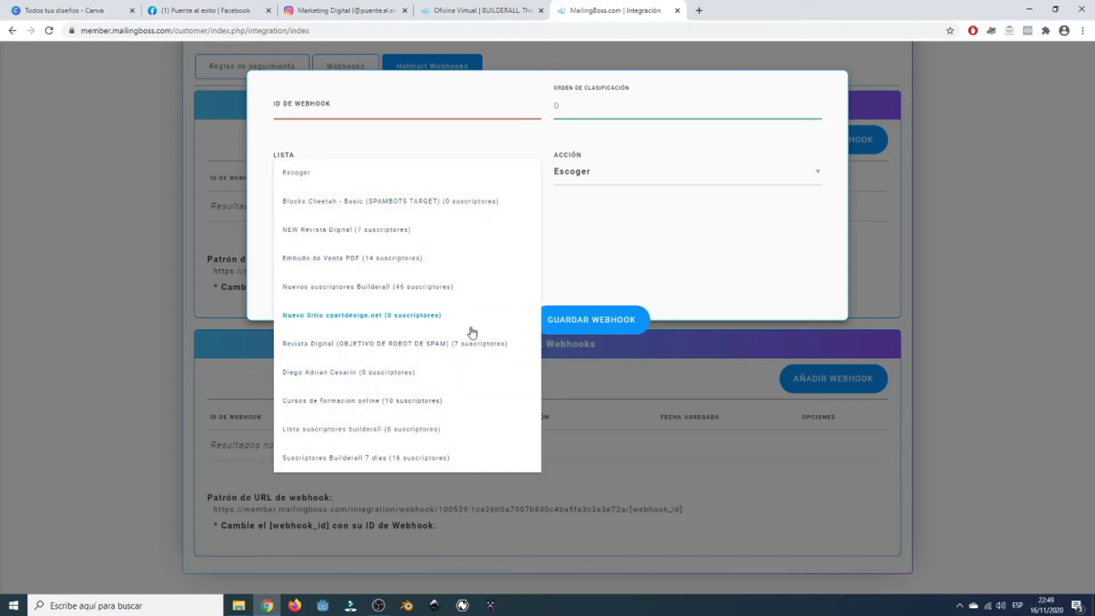
{"action": "left_click", "coordinate": [636, 174]}
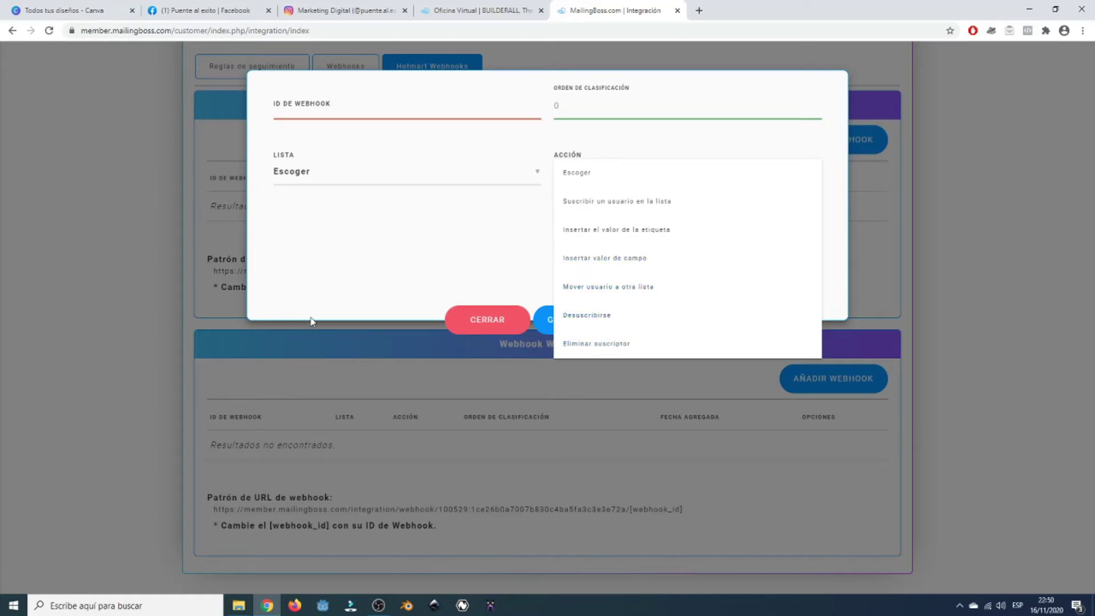
{"action": "left_click", "coordinate": [421, 277]}
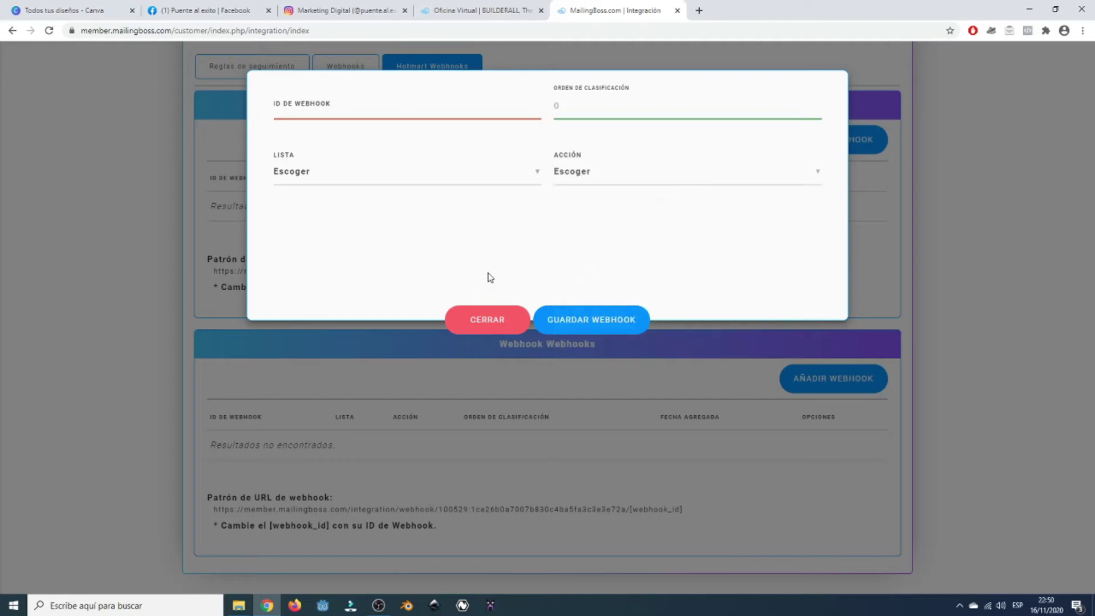
{"action": "left_click", "coordinate": [489, 321]}
Step: Open the MailingBoss tutorials in the Builderall training area and look over the page
{"action": "scroll", "coordinate": [164, 412], "scroll_direction": "up", "scroll_amount": 3}
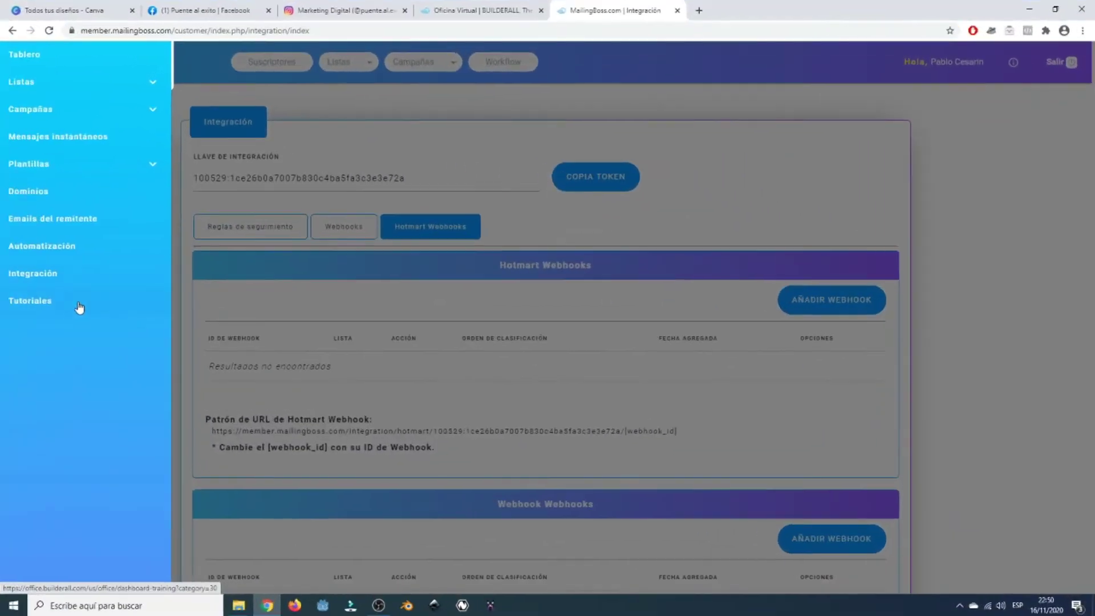
{"action": "left_click", "coordinate": [58, 308]}
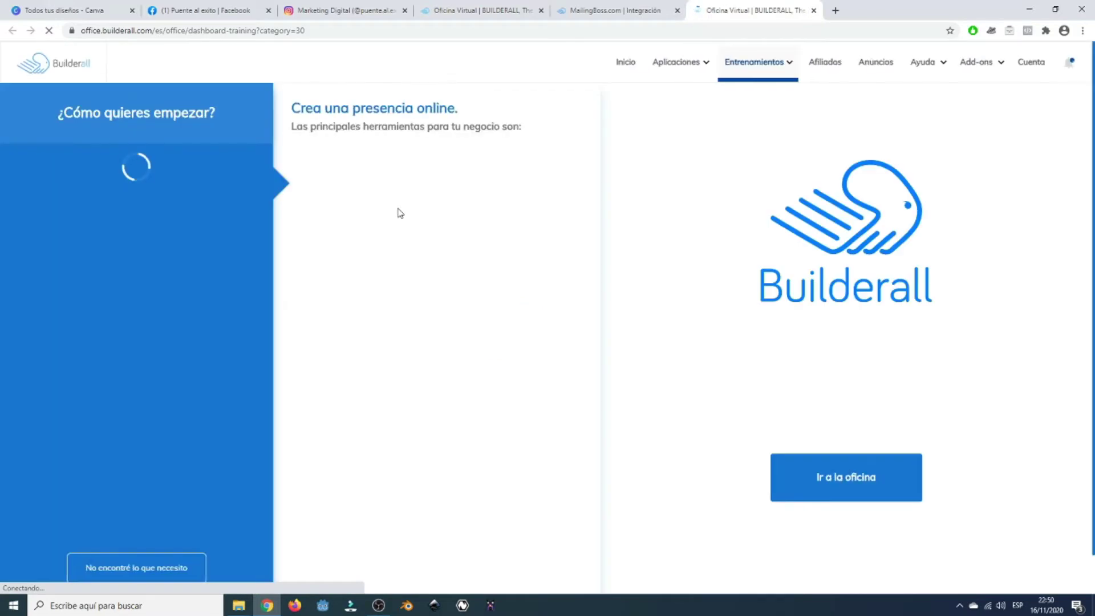
{"action": "scroll", "coordinate": [401, 214], "scroll_direction": "down", "scroll_amount": 1}
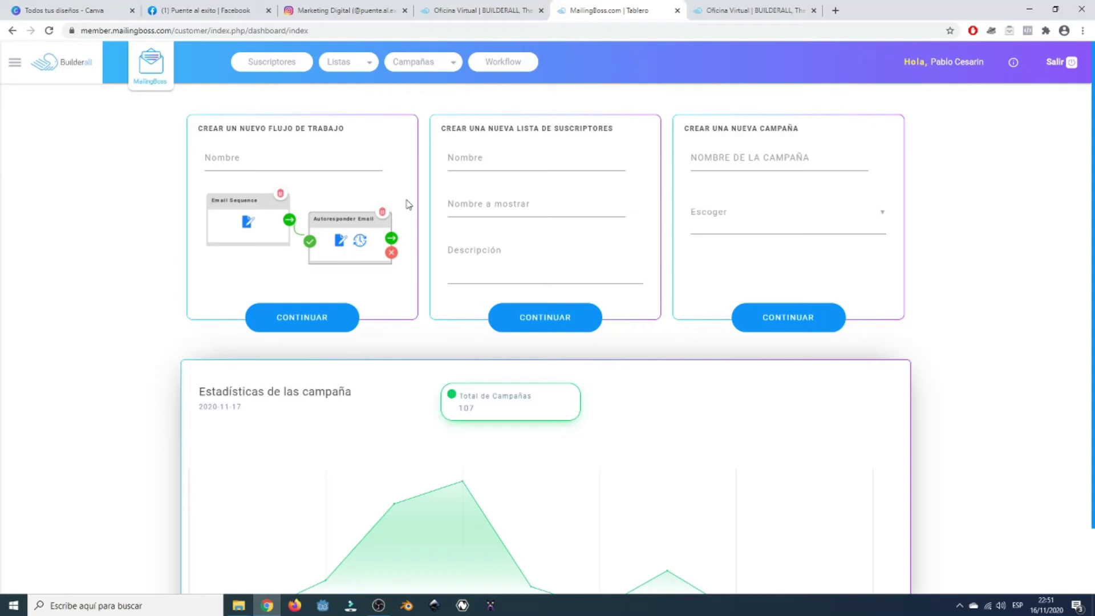
Step: Open the subscriber lists page from the dashboard and review all the list cards, including Embudo de Venta PDF
{"action": "left_click", "coordinate": [374, 68]}
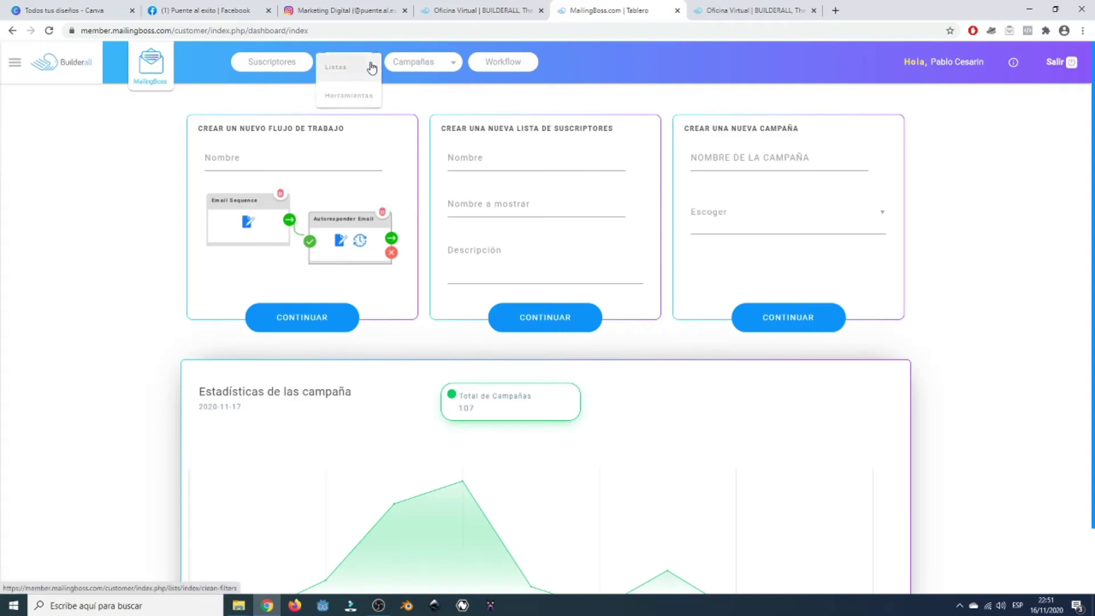
{"action": "left_click", "coordinate": [341, 109]}
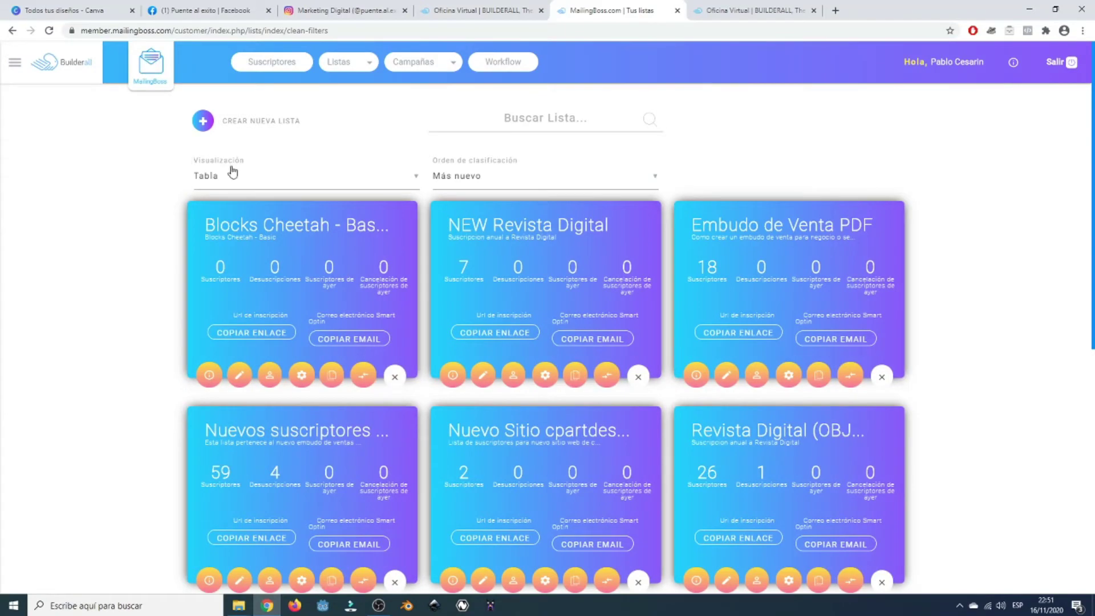
{"action": "scroll", "coordinate": [939, 396], "scroll_direction": "down", "scroll_amount": 6}
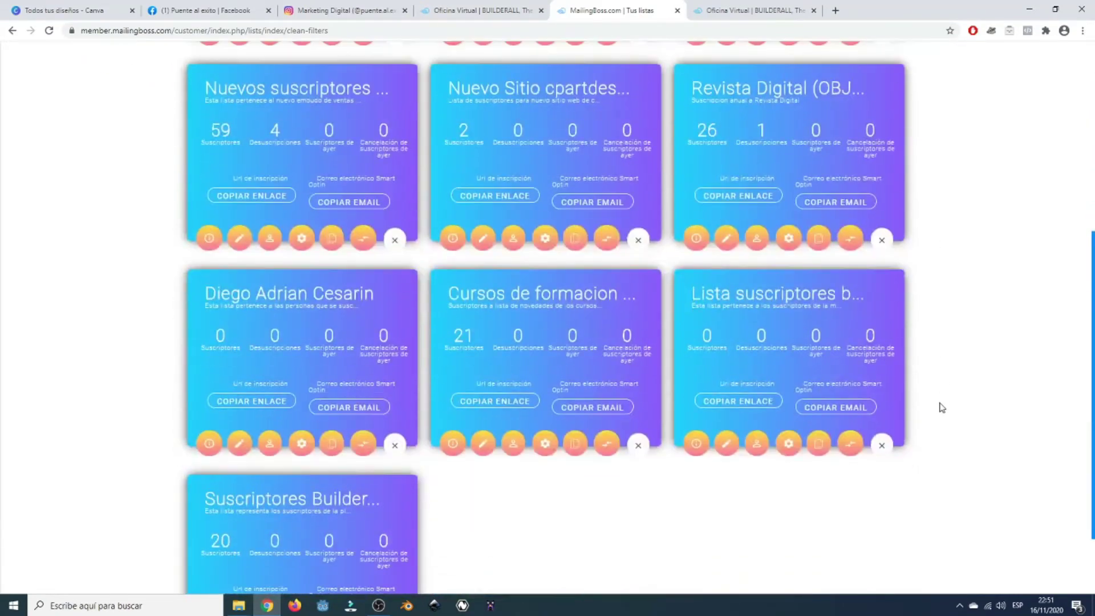
{"action": "scroll", "coordinate": [942, 407], "scroll_direction": "up", "scroll_amount": 4}
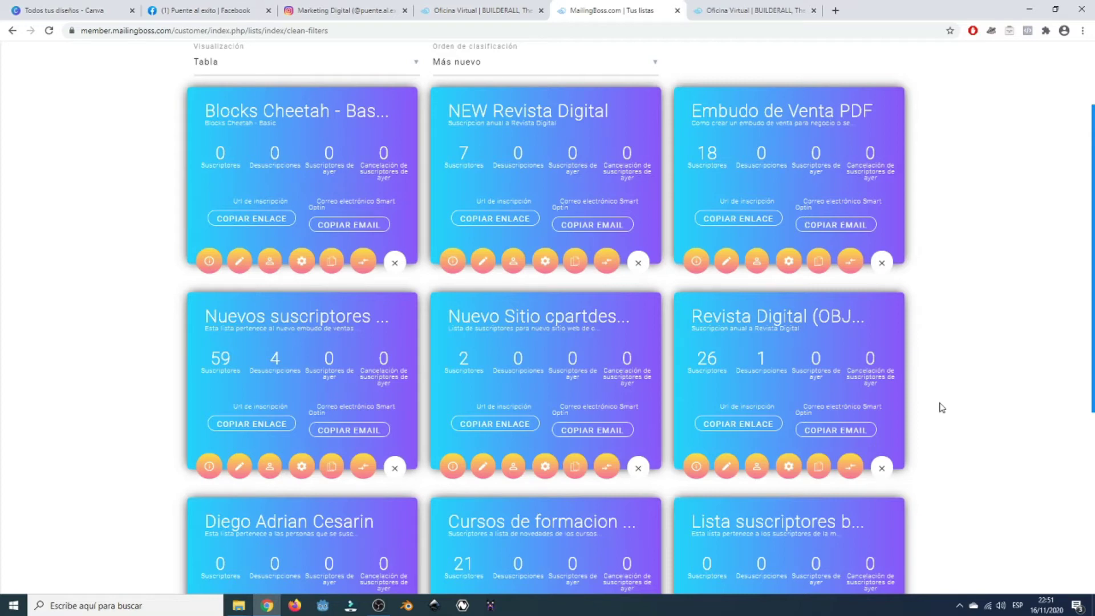
{"action": "scroll", "coordinate": [1032, 291], "scroll_direction": "up", "scroll_amount": 2}
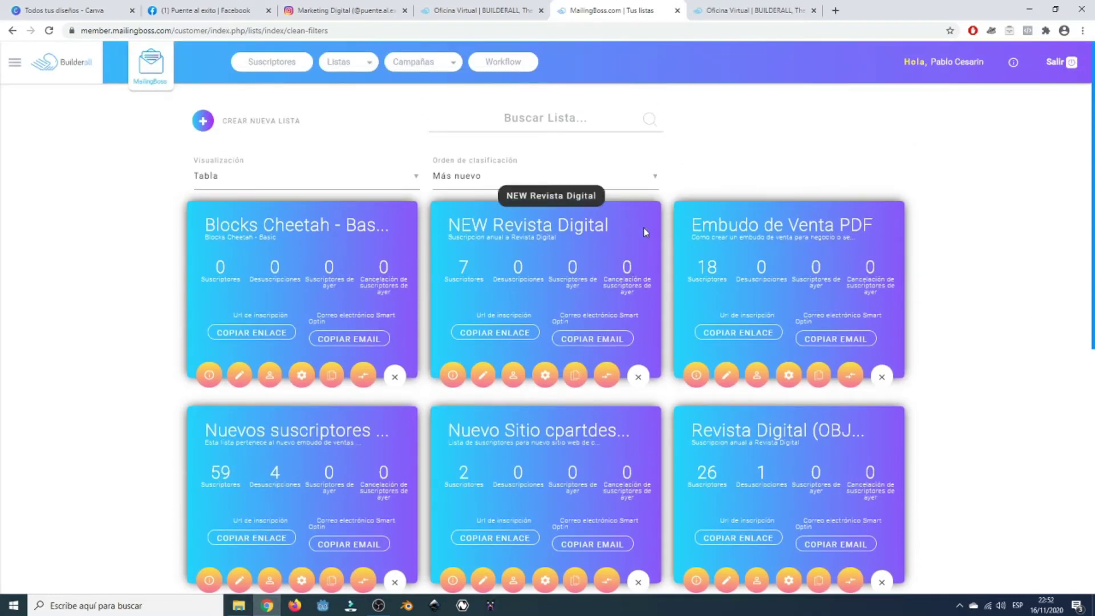
{"action": "left_click_drag", "start_coordinate": [693, 227], "coordinate": [833, 226]}
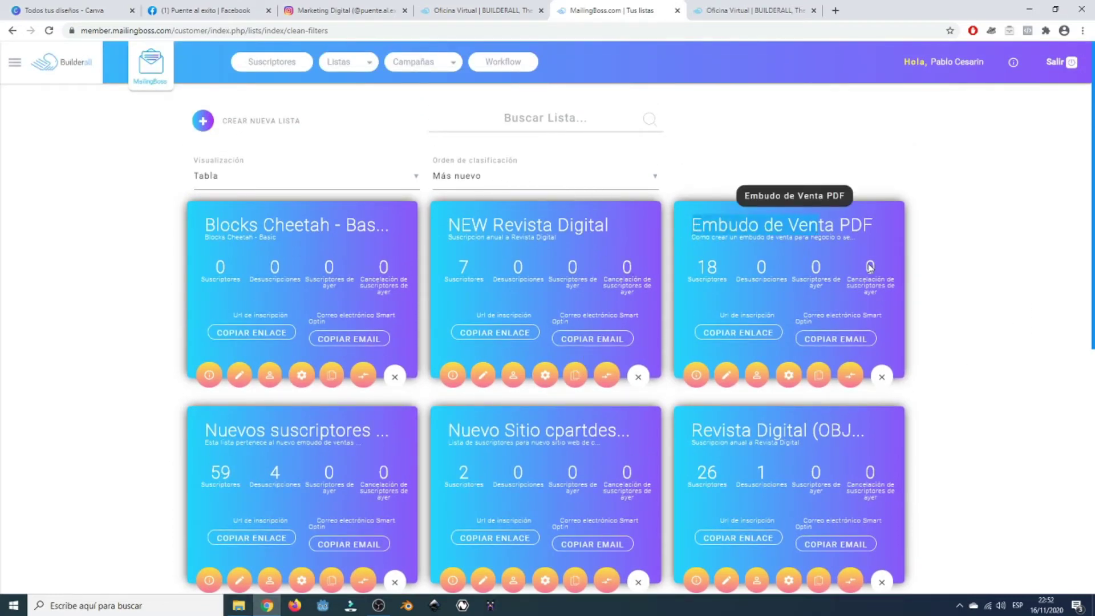
{"action": "scroll", "coordinate": [966, 354], "scroll_direction": "down", "scroll_amount": 8}
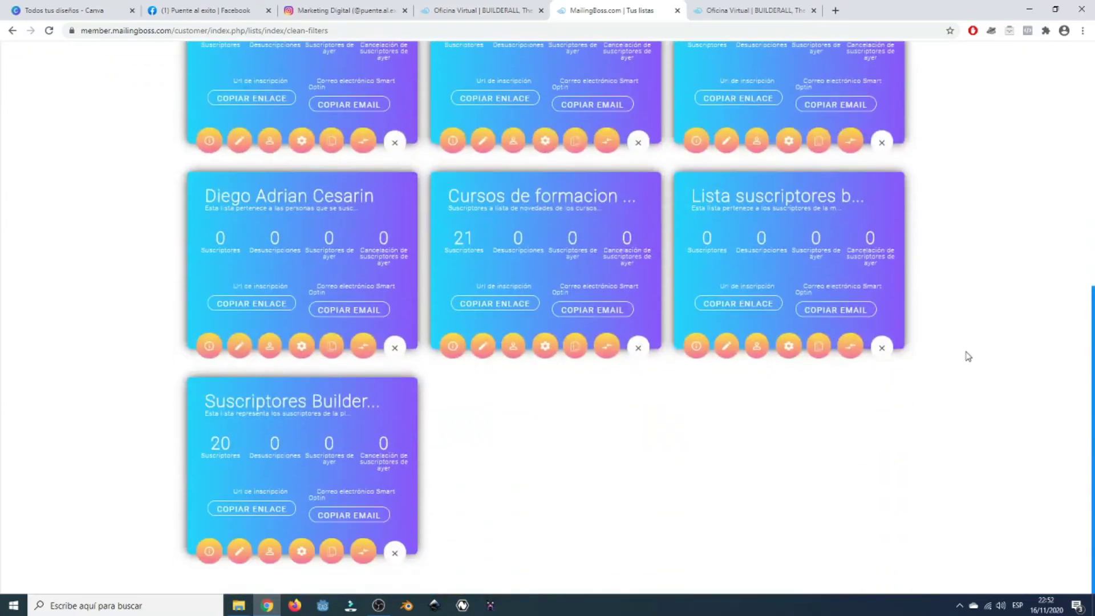
{"action": "scroll", "coordinate": [968, 356], "scroll_direction": "up", "scroll_amount": 3}
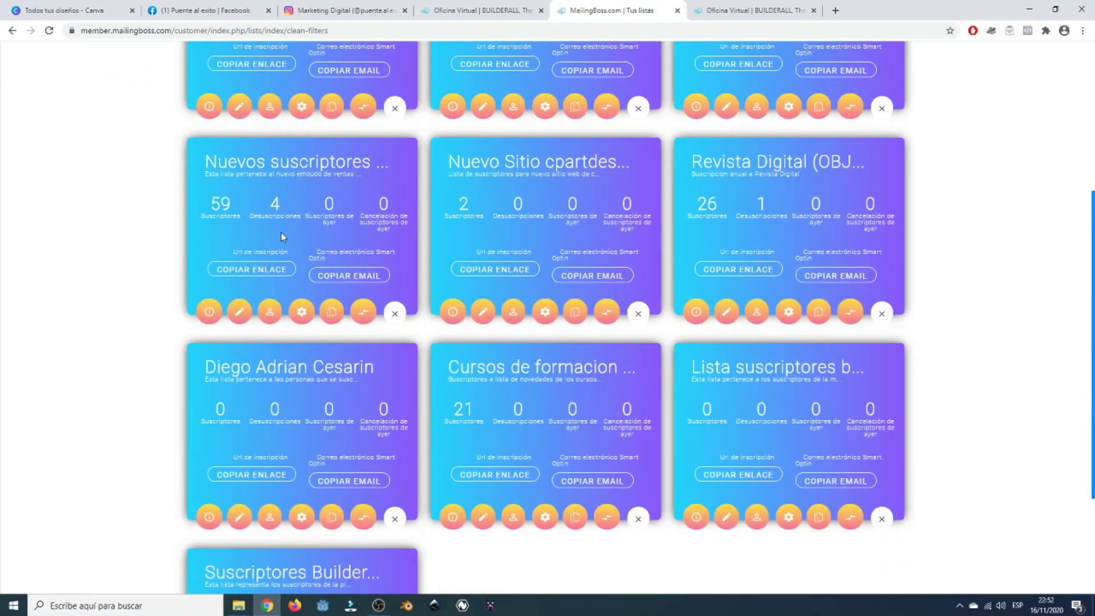
Step: Examine the subscriber and unsubscribe counters on the Nuevos suscriptores Builderall card and copy its Smart Optin email
{"action": "left_click_drag", "start_coordinate": [207, 163], "coordinate": [388, 163]}
{"action": "left_click", "coordinate": [222, 228]}
{"action": "left_click_drag", "start_coordinate": [235, 206], "coordinate": [283, 208]}
{"action": "left_click_drag", "start_coordinate": [323, 205], "coordinate": [397, 207]}
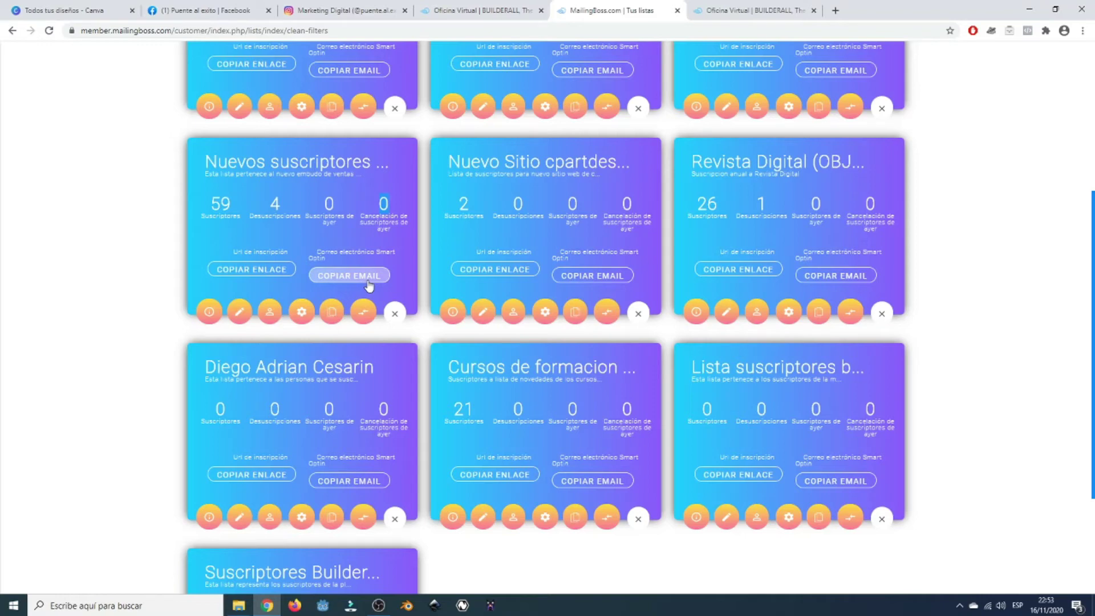
{"action": "left_click", "coordinate": [328, 274]}
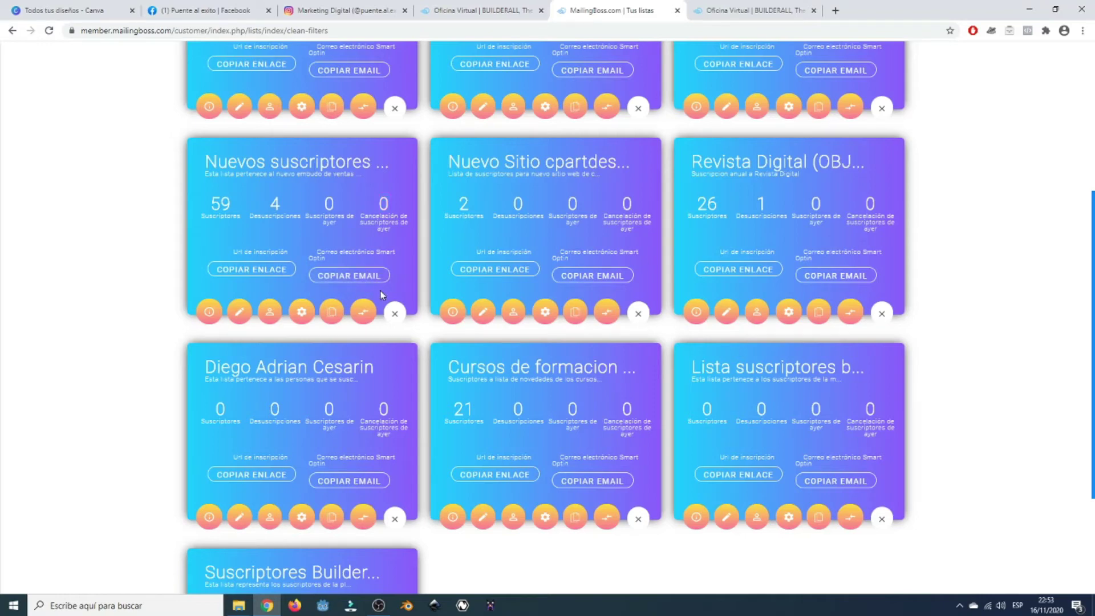
Step: Open the Nuevos suscriptores Builderall list overview and examine its charts for subscribers, response level, deliveries versus bounces and unsubscribes
{"action": "left_click", "coordinate": [209, 313]}
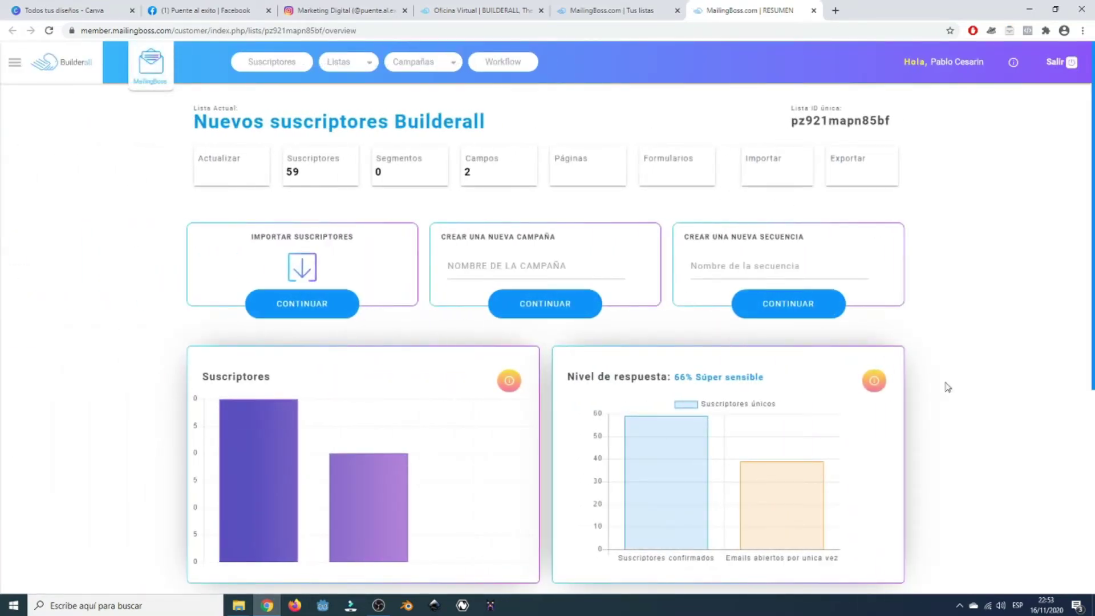
{"action": "scroll", "coordinate": [948, 420], "scroll_direction": "down", "scroll_amount": 1}
{"action": "scroll", "coordinate": [948, 419], "scroll_direction": "down", "scroll_amount": 3}
{"action": "mouse_move", "coordinate": [285, 306]}
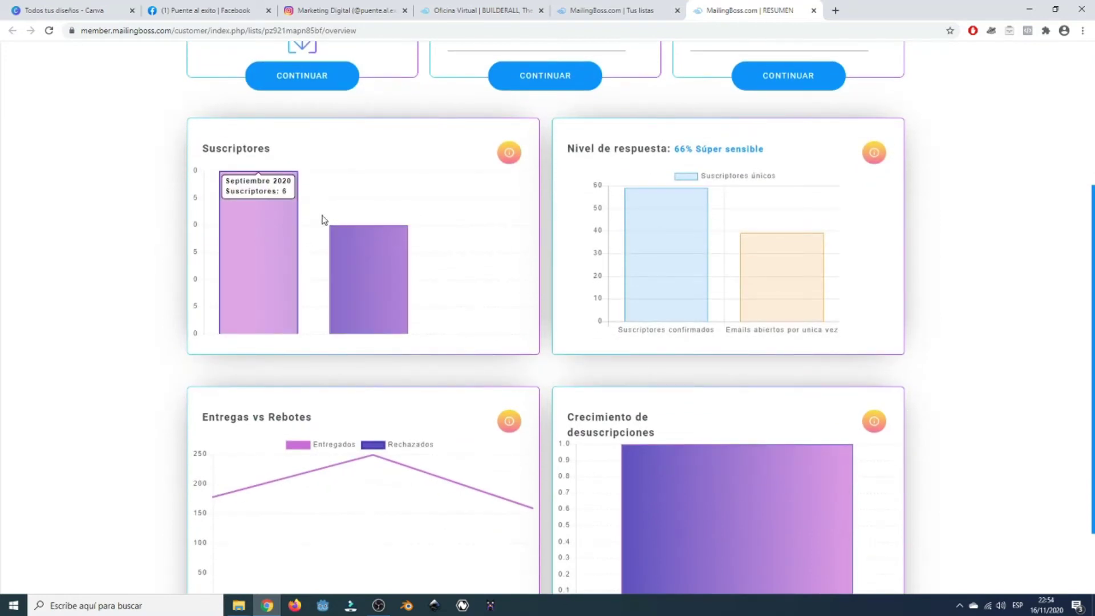
{"action": "mouse_move", "coordinate": [280, 225]}
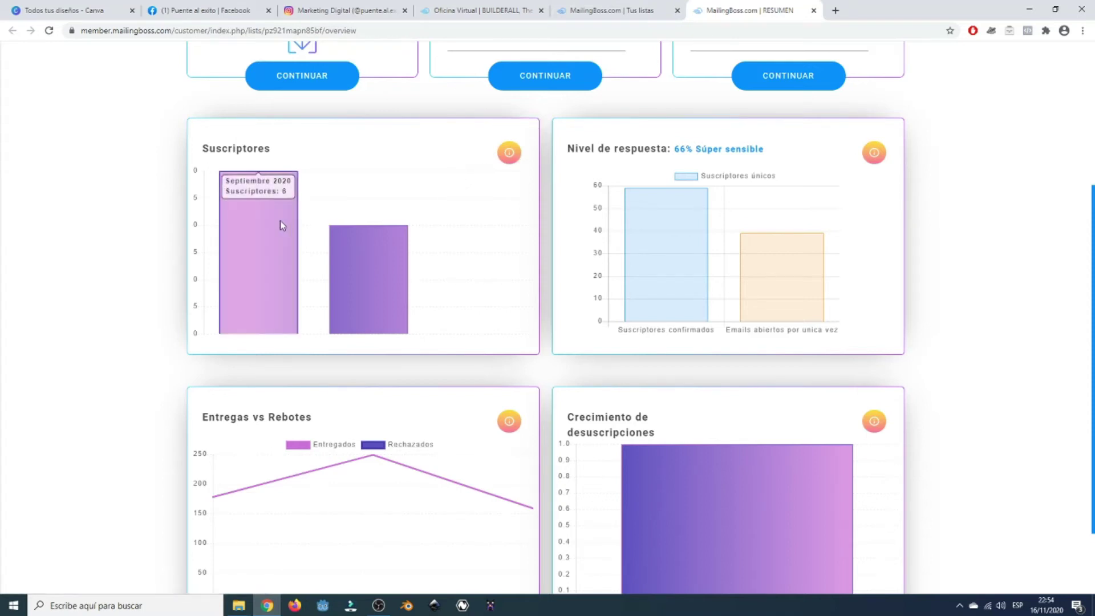
{"action": "mouse_move", "coordinate": [369, 259]}
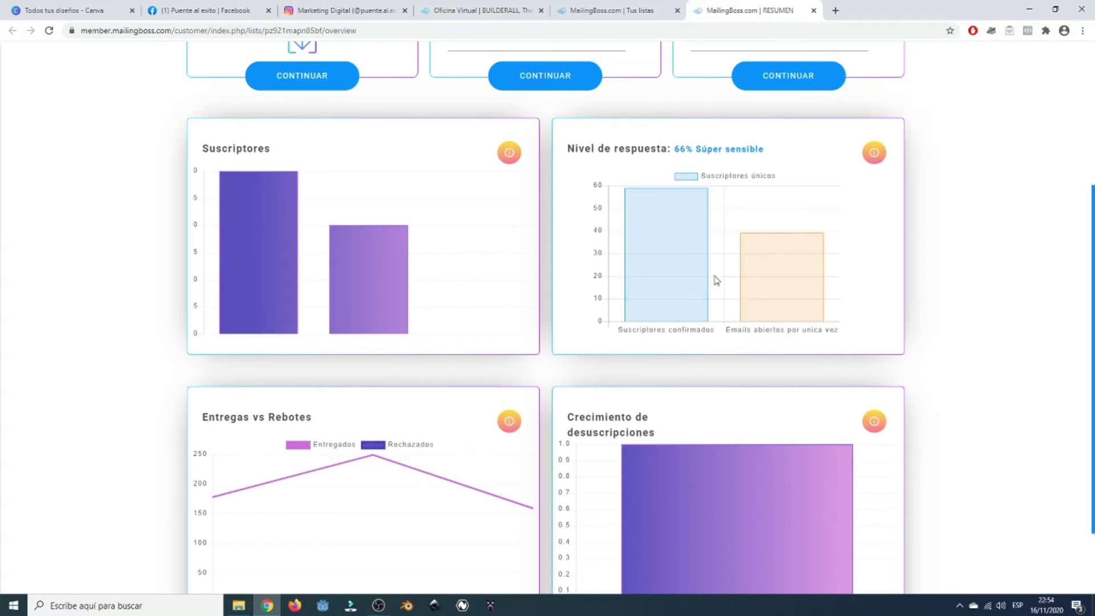
{"action": "scroll", "coordinate": [713, 285], "scroll_direction": "down", "scroll_amount": 2}
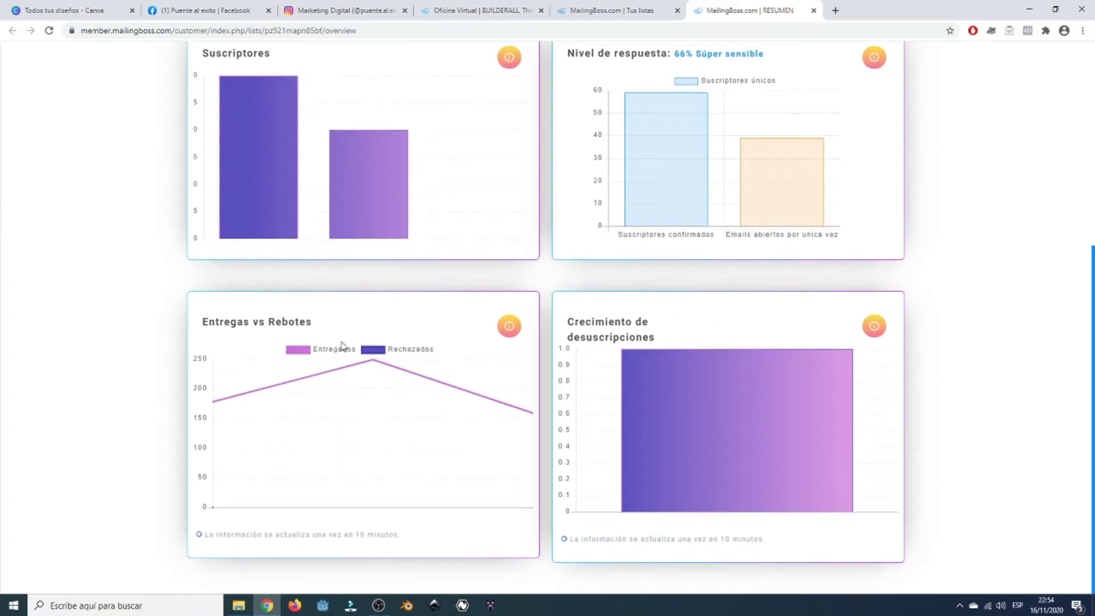
{"action": "mouse_move", "coordinate": [660, 425]}
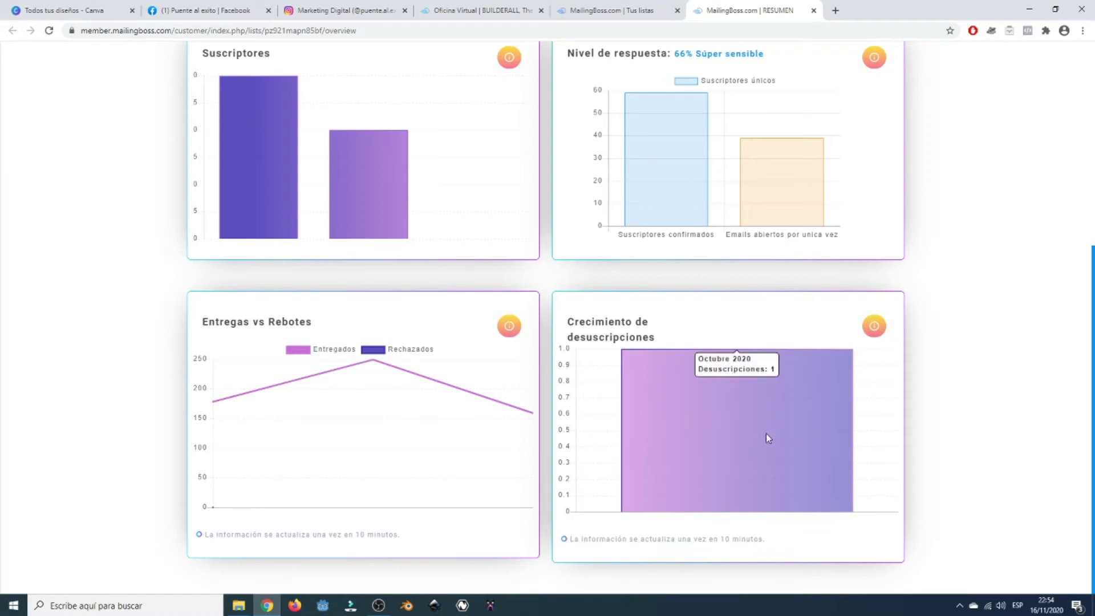
{"action": "scroll", "coordinate": [944, 422], "scroll_direction": "up", "scroll_amount": 5}
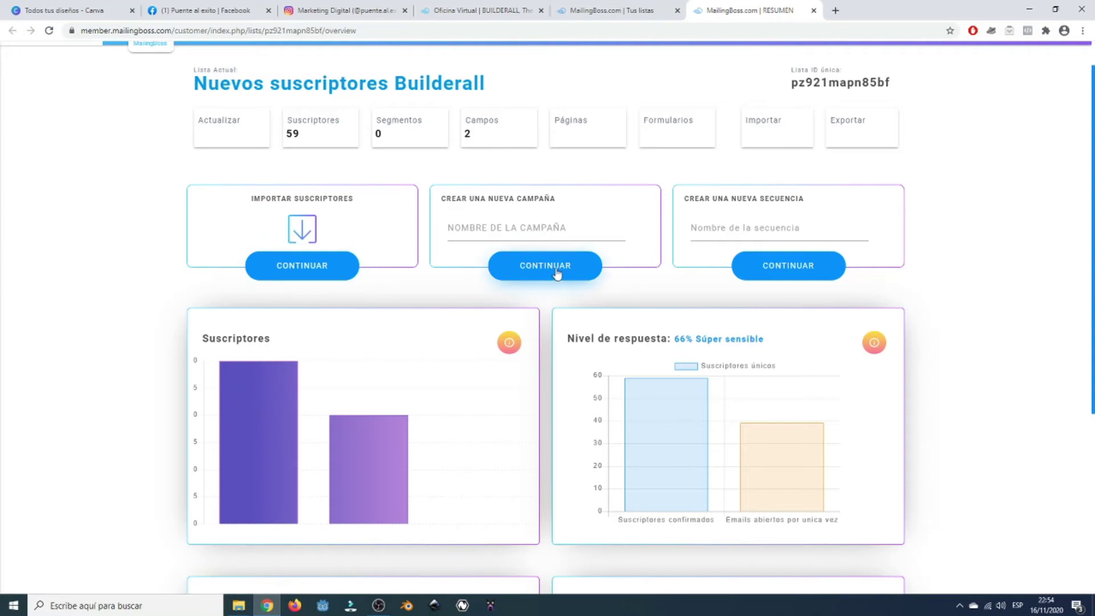
Step: Look at the new campaign name field, then open the Nuevos suscriptores Builderall list's update page and review its general data
{"action": "left_click", "coordinate": [531, 226]}
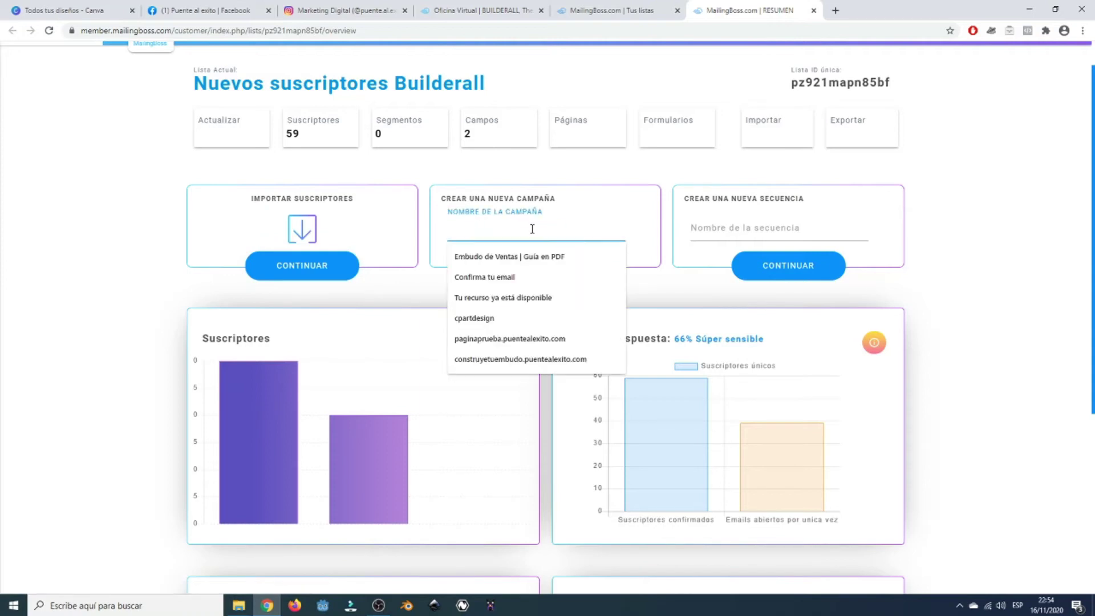
{"action": "left_click", "coordinate": [644, 279]}
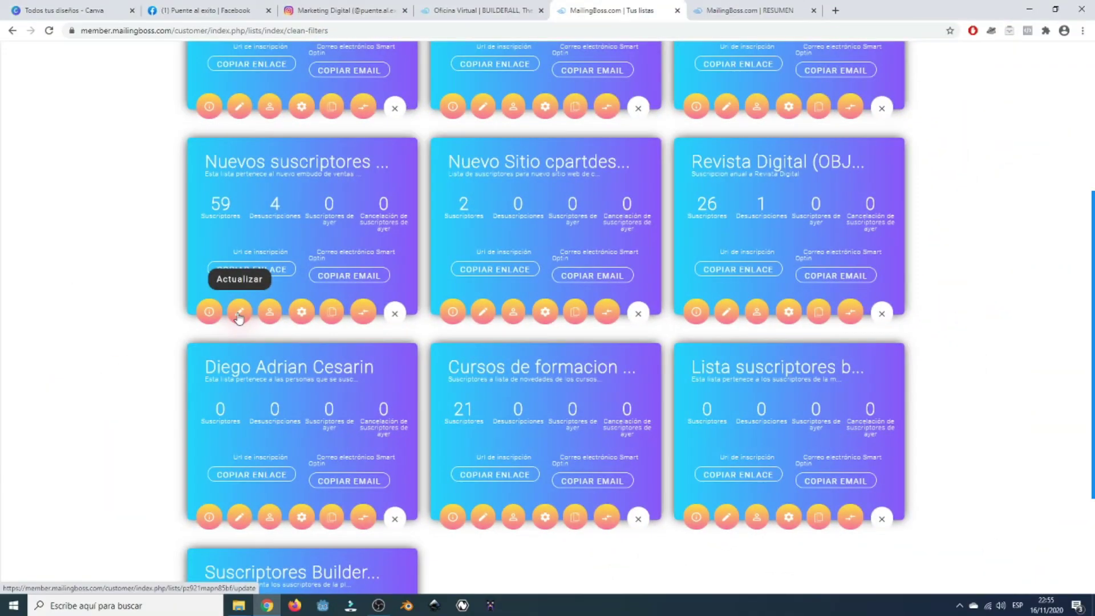
{"action": "middle_click", "coordinate": [239, 315]}
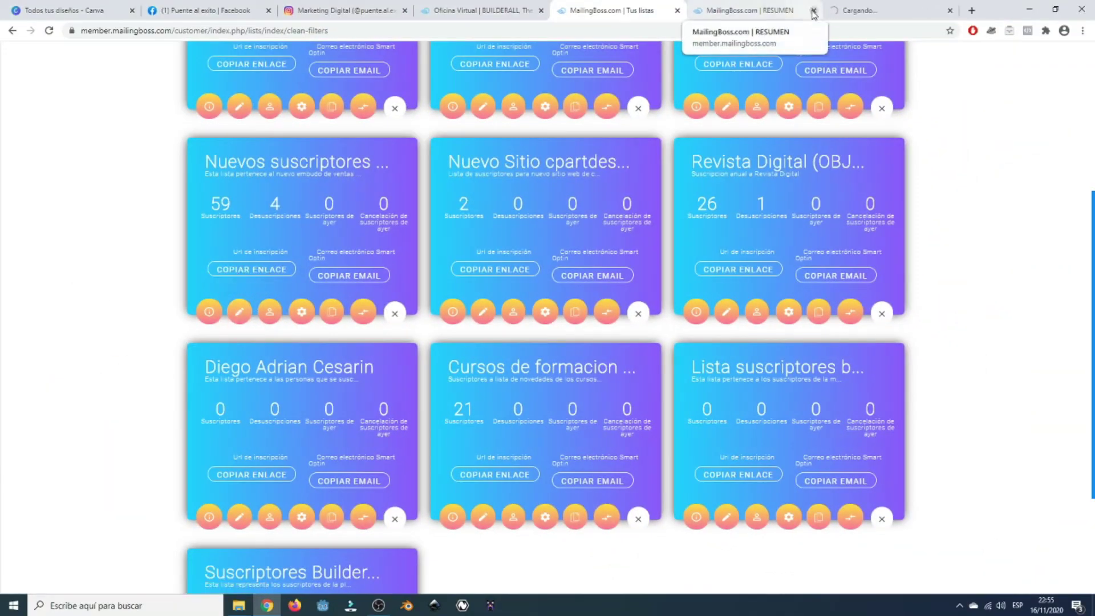
{"action": "left_click", "coordinate": [853, 11]}
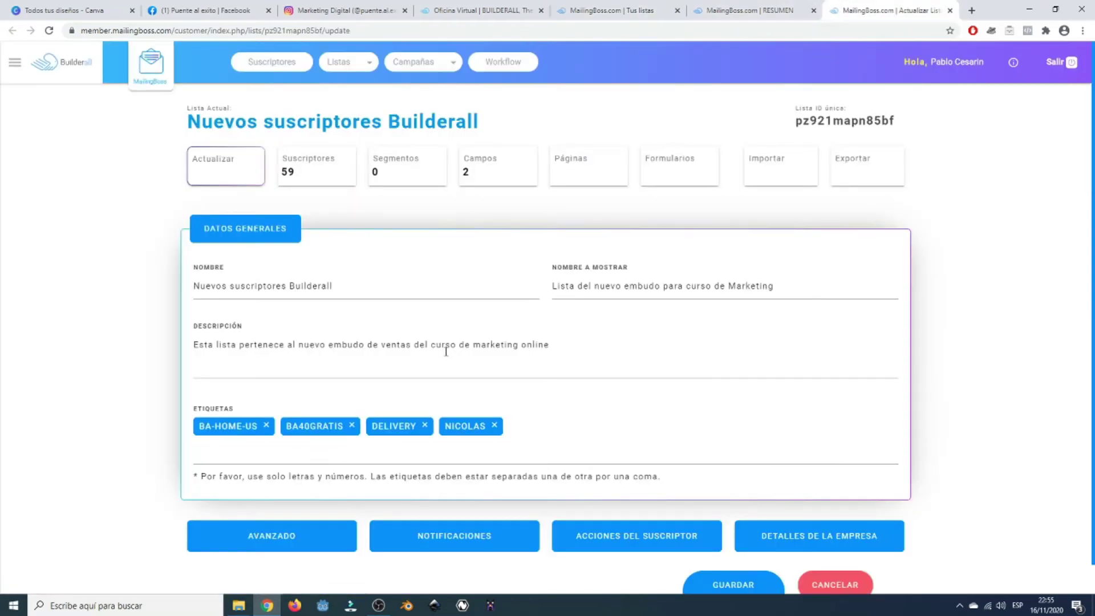
{"action": "scroll", "coordinate": [342, 277], "scroll_direction": "down", "scroll_amount": 1}
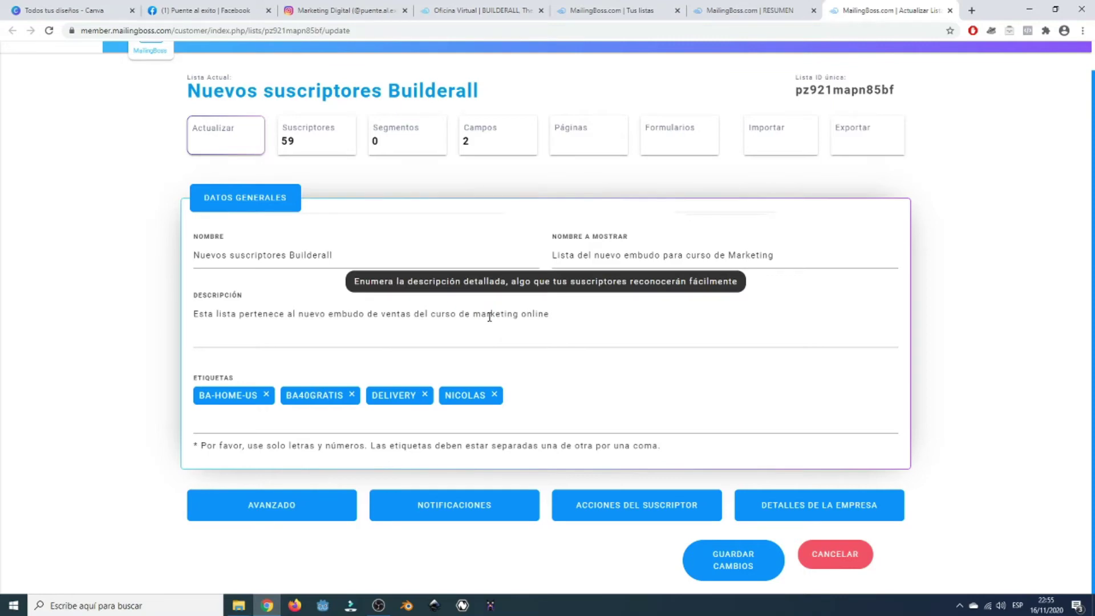
Step: Show the list's advanced settings and examine the Opt In choices without changing the selection
{"action": "left_click", "coordinate": [298, 516]}
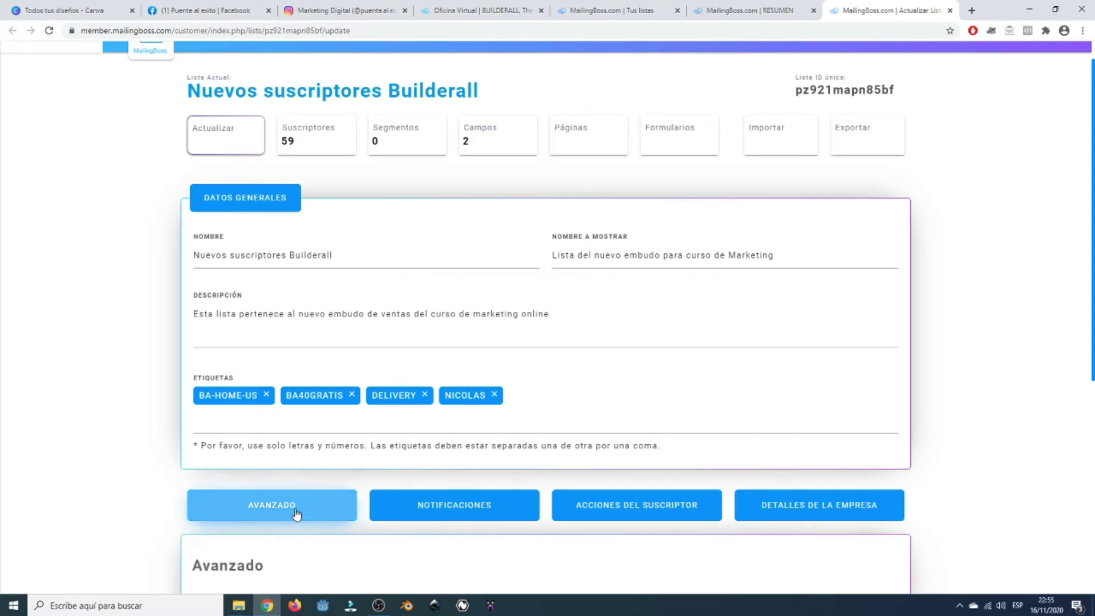
{"action": "scroll", "coordinate": [376, 486], "scroll_direction": "down", "scroll_amount": 4}
{"action": "scroll", "coordinate": [376, 486], "scroll_direction": "down", "scroll_amount": 3}
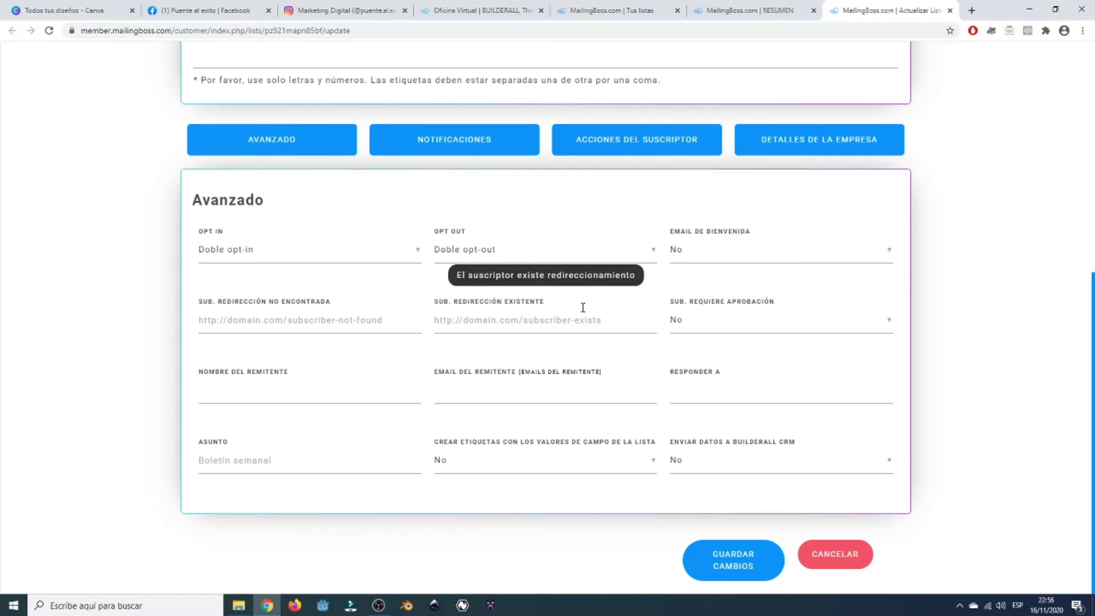
{"action": "left_click", "coordinate": [419, 250]}
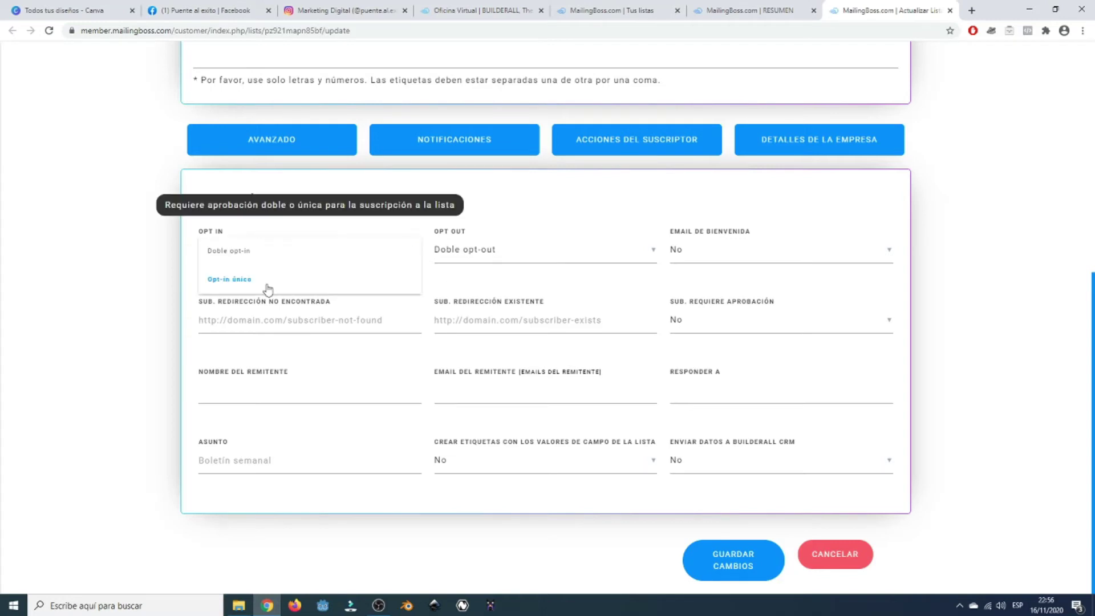
{"action": "left_click", "coordinate": [148, 271]}
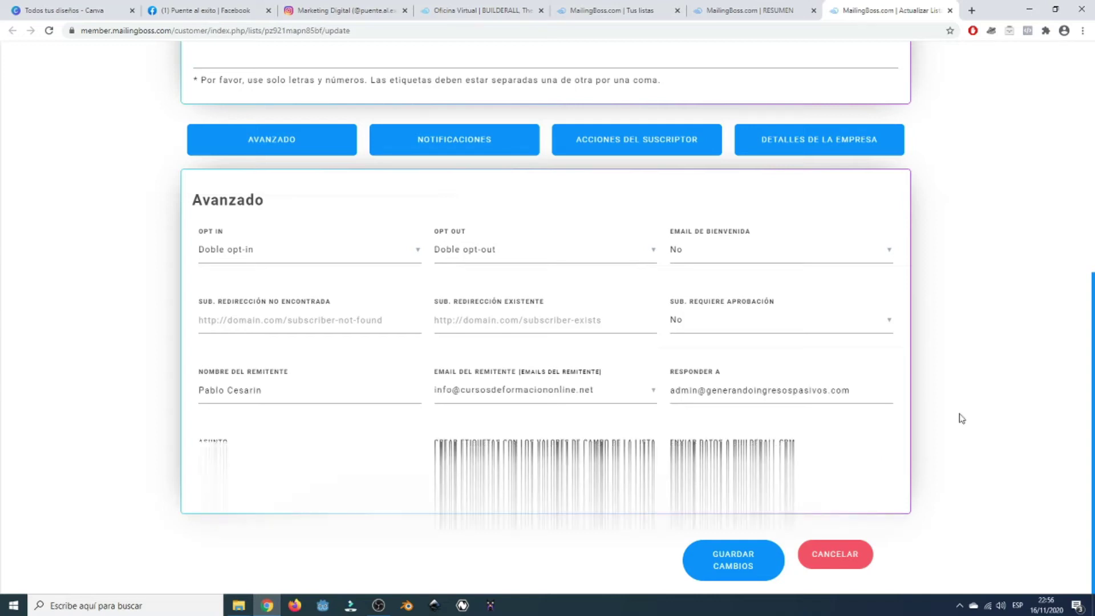
Step: Review the list's notification settings, subscriber actions and company details sections
{"action": "scroll", "coordinate": [958, 416], "scroll_direction": "up", "scroll_amount": 2}
{"action": "left_click", "coordinate": [495, 264]}
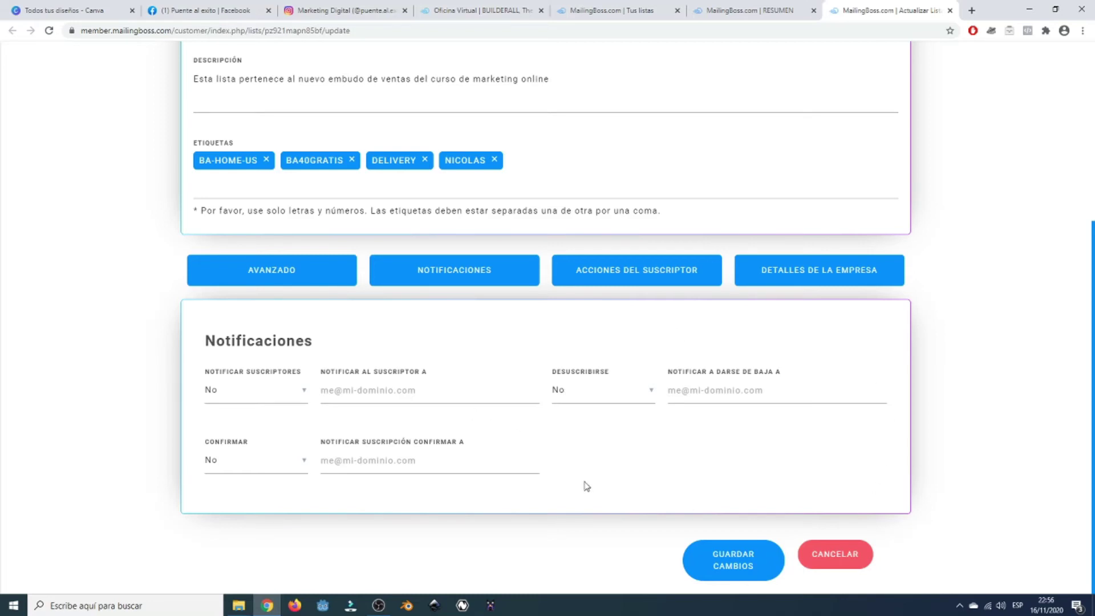
{"action": "left_click", "coordinate": [594, 280]}
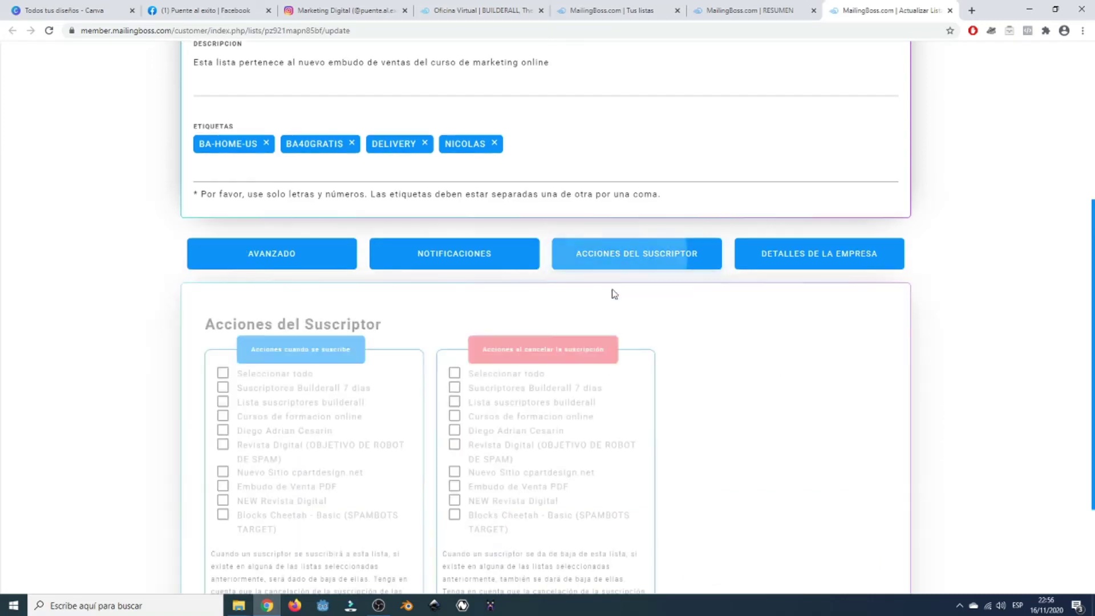
{"action": "scroll", "coordinate": [702, 394], "scroll_direction": "down", "scroll_amount": 2}
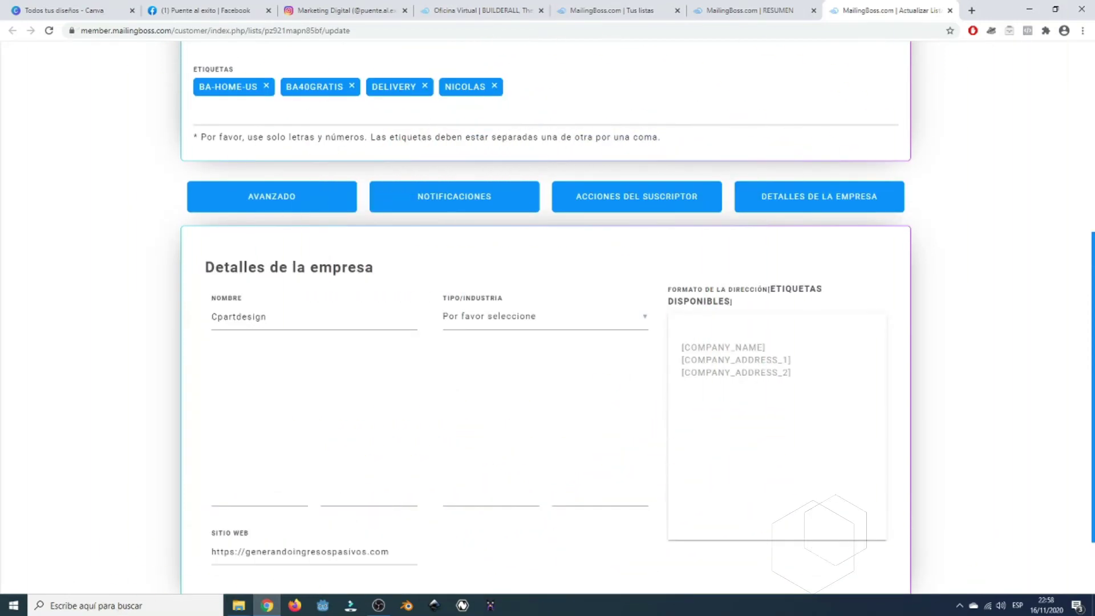
{"action": "scroll", "coordinate": [702, 392], "scroll_direction": "down", "scroll_amount": 2}
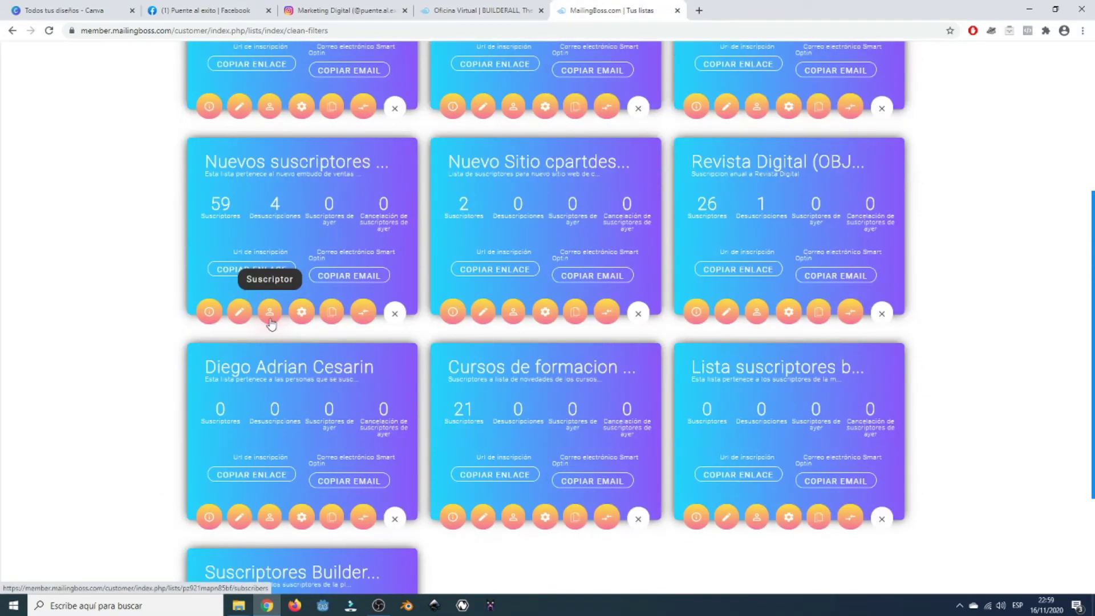
Step: Open the subscribers of the Nuevos suscriptores Builderall list and examine the table's columns and confirmation status
{"action": "left_click", "coordinate": [271, 321]}
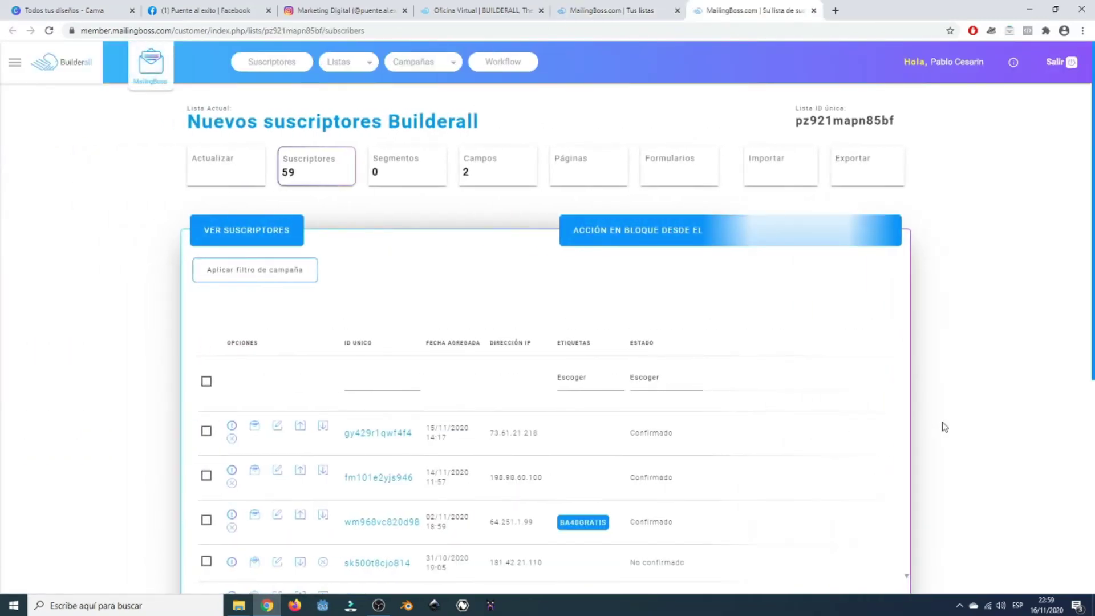
{"action": "scroll", "coordinate": [945, 428], "scroll_direction": "down", "scroll_amount": 4}
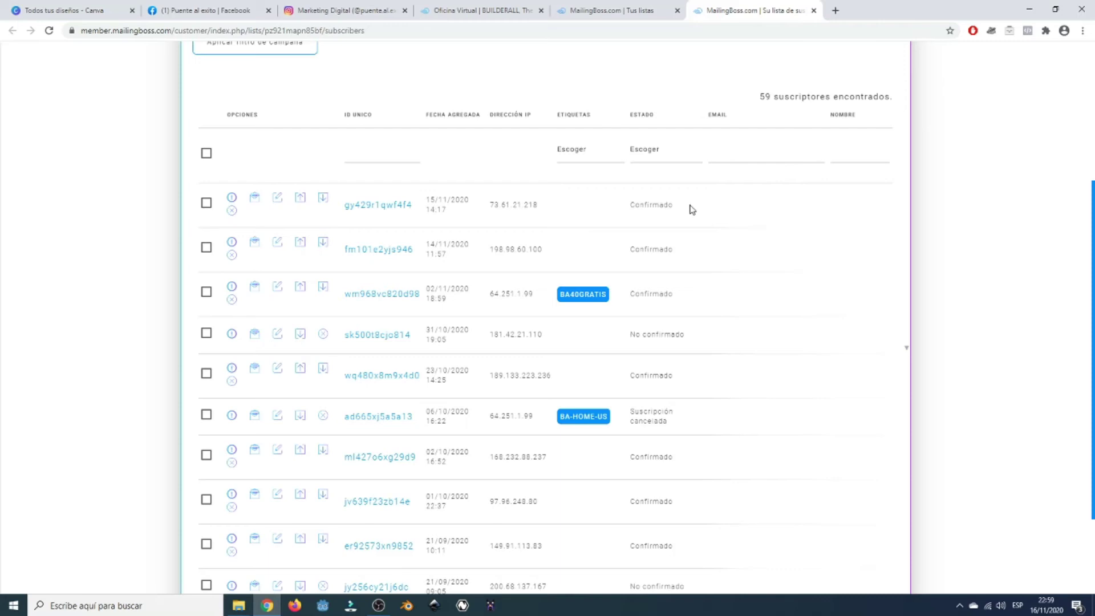
{"action": "left_click_drag", "start_coordinate": [632, 206], "coordinate": [688, 209]}
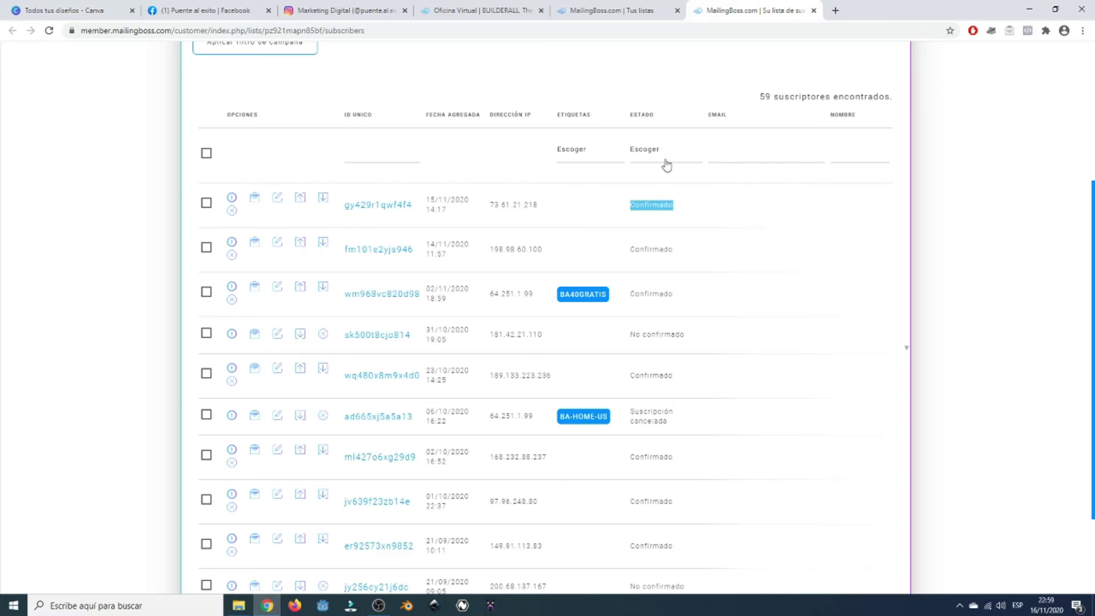
{"action": "left_click_drag", "start_coordinate": [228, 114], "coordinate": [872, 123]}
{"action": "left_click", "coordinate": [953, 157]}
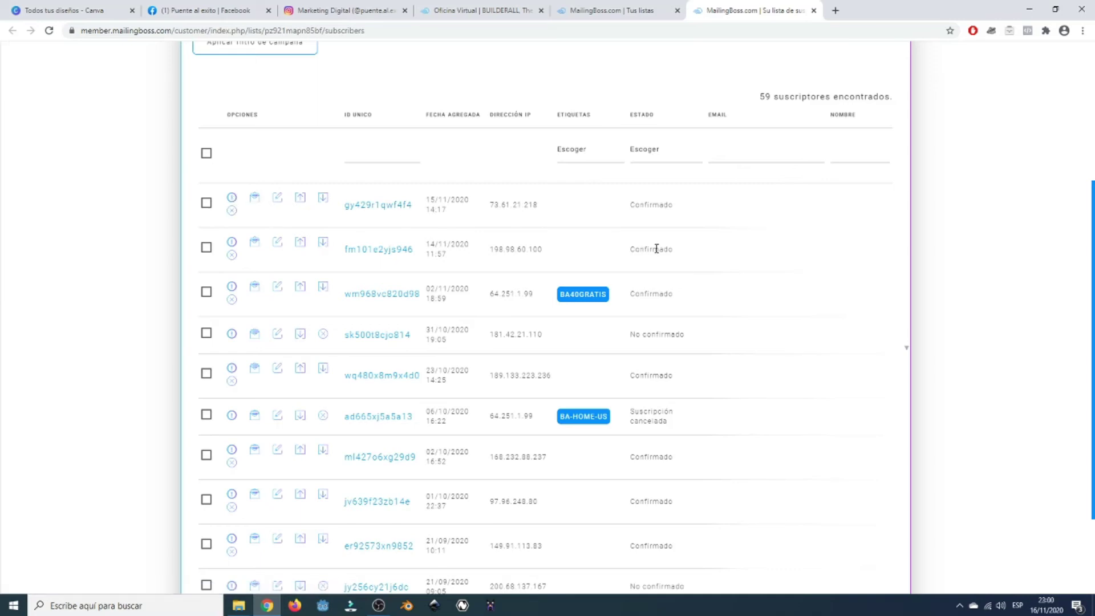
Step: Look through the second page of subscribers and its bulk action options, then close the subscribers page
{"action": "scroll", "coordinate": [657, 248], "scroll_direction": "down", "scroll_amount": 2}
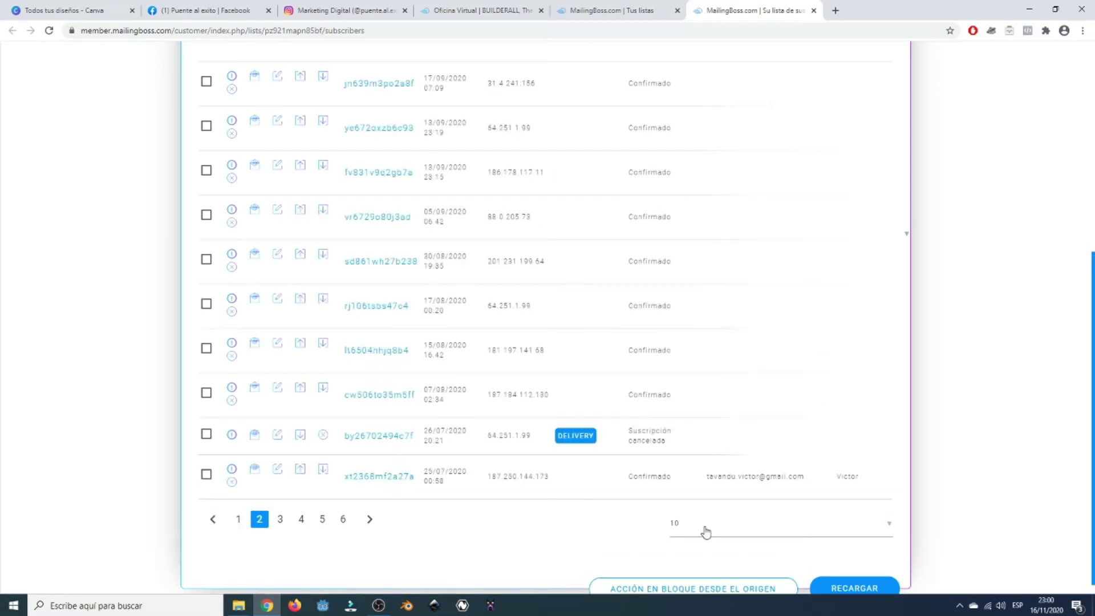
{"action": "scroll", "coordinate": [701, 532], "scroll_direction": "down", "scroll_amount": 1}
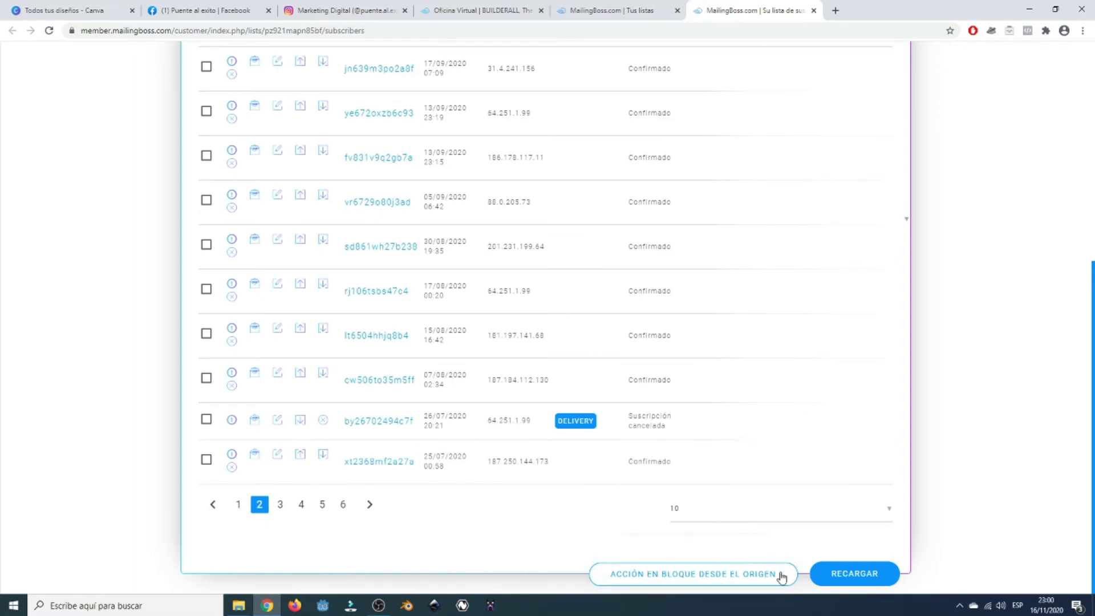
{"action": "scroll", "coordinate": [735, 489], "scroll_direction": "up", "scroll_amount": 5}
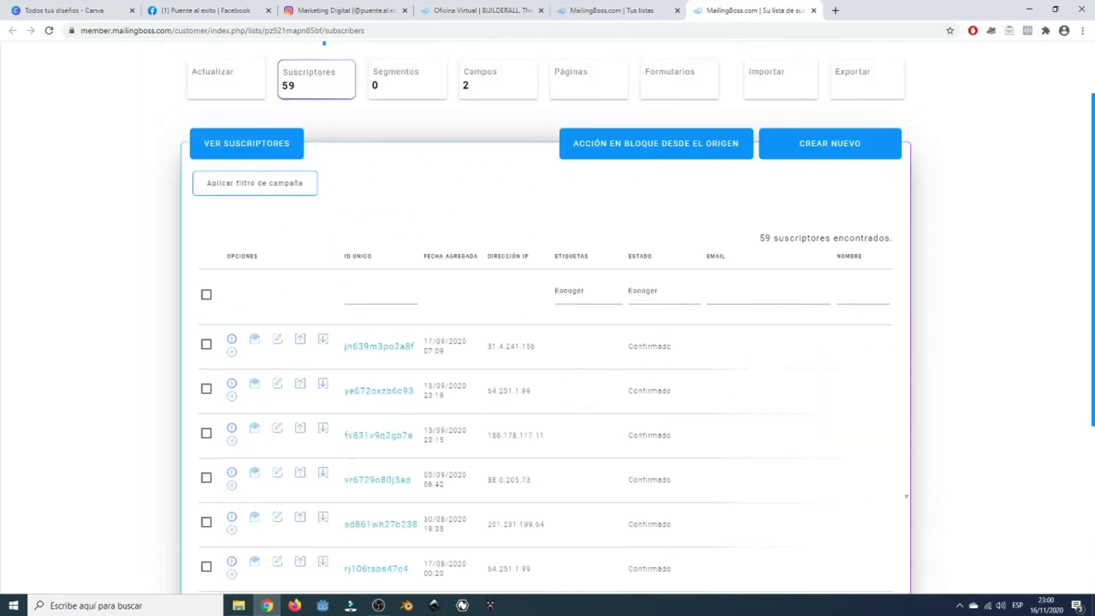
{"action": "scroll", "coordinate": [548, 319], "scroll_direction": "up", "scroll_amount": 1}
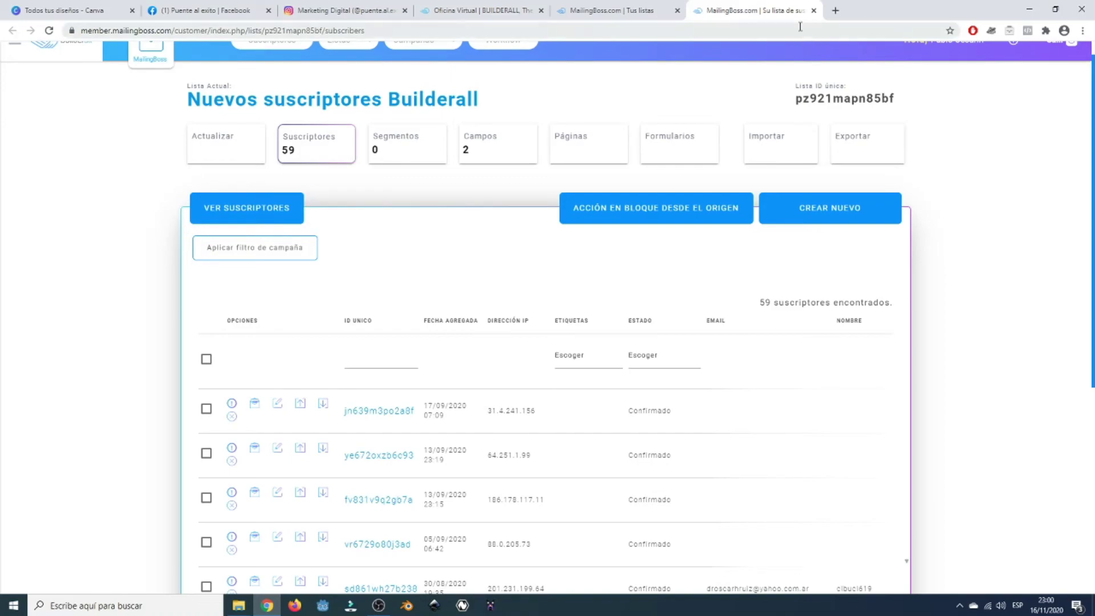
{"action": "left_click", "coordinate": [814, 10]}
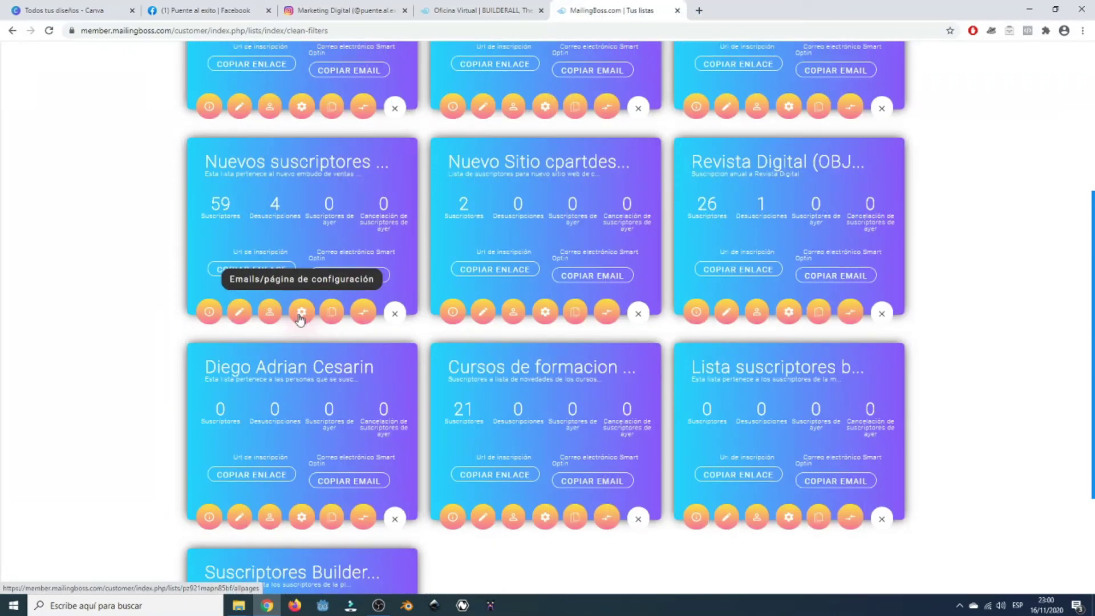
Step: Open the subscription confirmation email among the list's pages and emails, examine its content in the editor and close it
{"action": "left_click", "coordinate": [301, 319]}
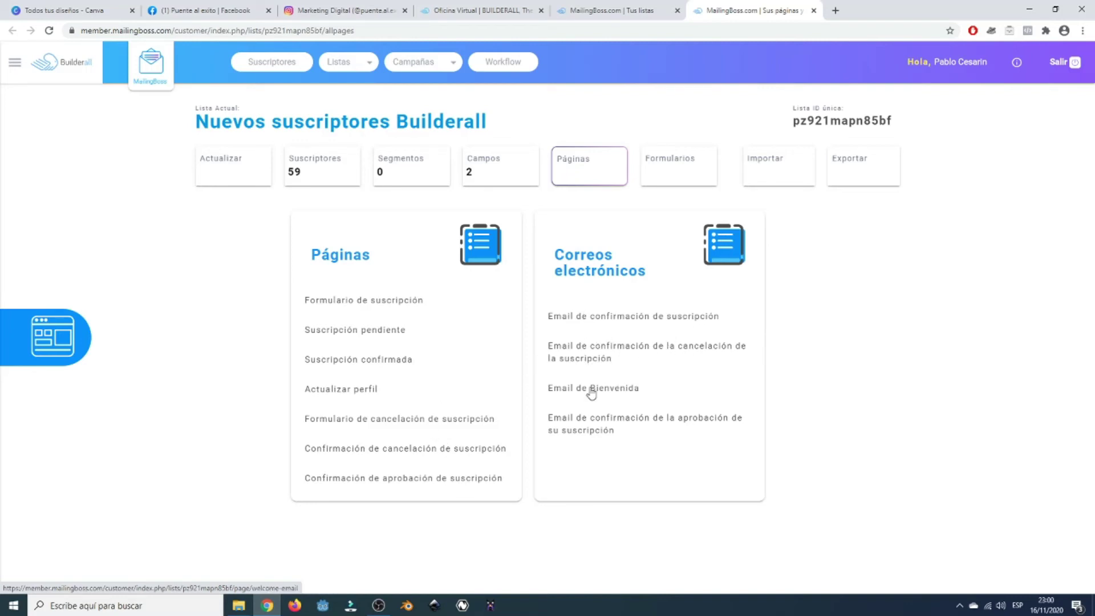
{"action": "left_click", "coordinate": [625, 333]}
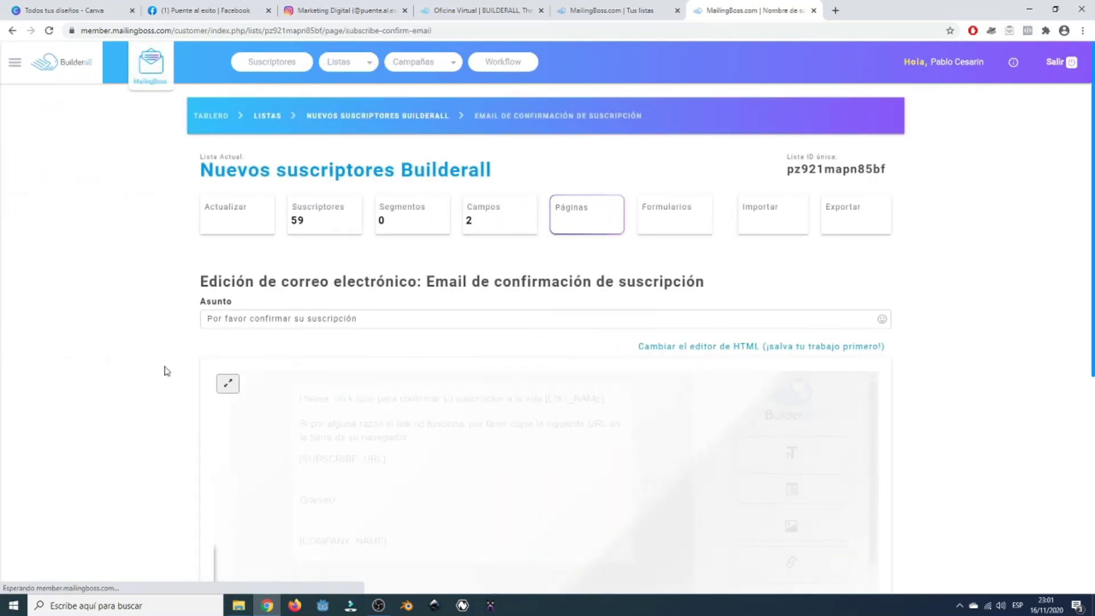
{"action": "scroll", "coordinate": [127, 374], "scroll_direction": "down", "scroll_amount": 3}
{"action": "mouse_move", "coordinate": [411, 265]}
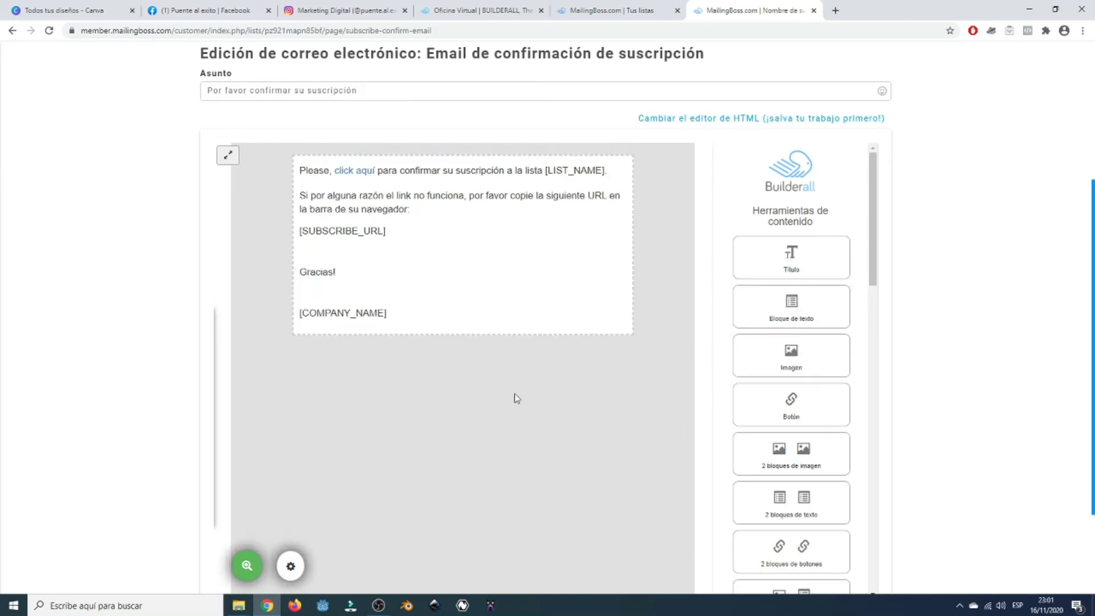
{"action": "scroll", "coordinate": [627, 348], "scroll_direction": "down", "scroll_amount": 1}
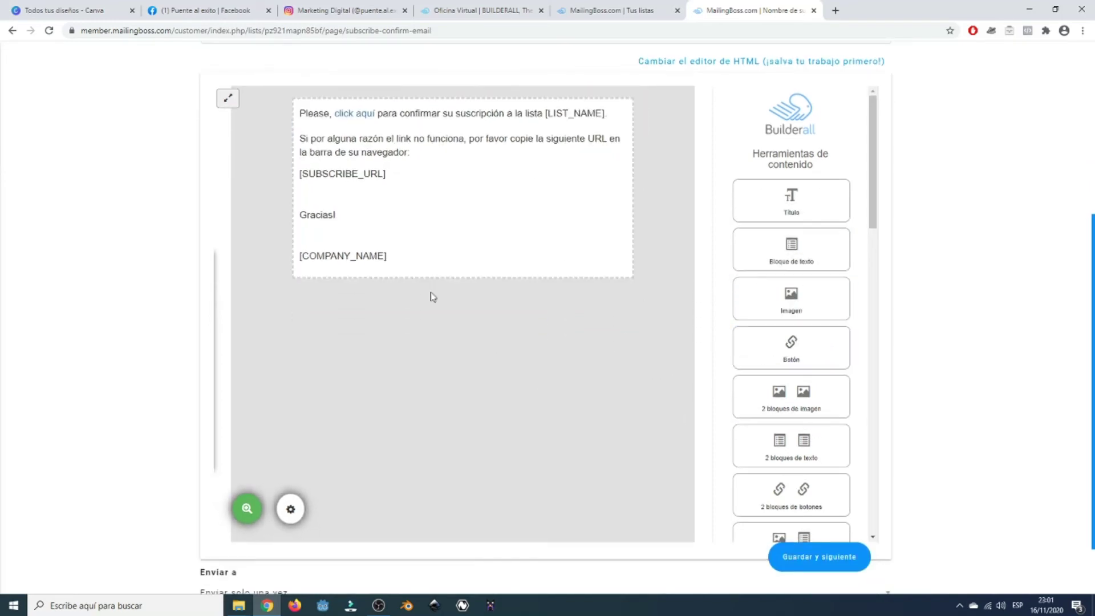
{"action": "scroll", "coordinate": [597, 567], "scroll_direction": "down", "scroll_amount": 1}
{"action": "scroll", "coordinate": [601, 559], "scroll_direction": "up", "scroll_amount": 5}
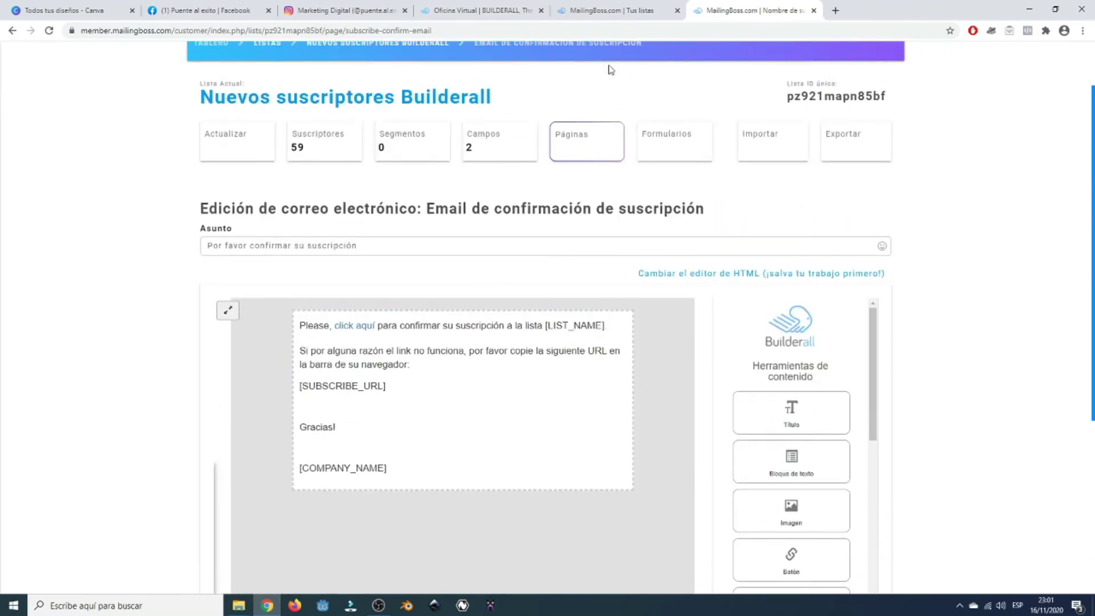
{"action": "left_click", "coordinate": [814, 11]}
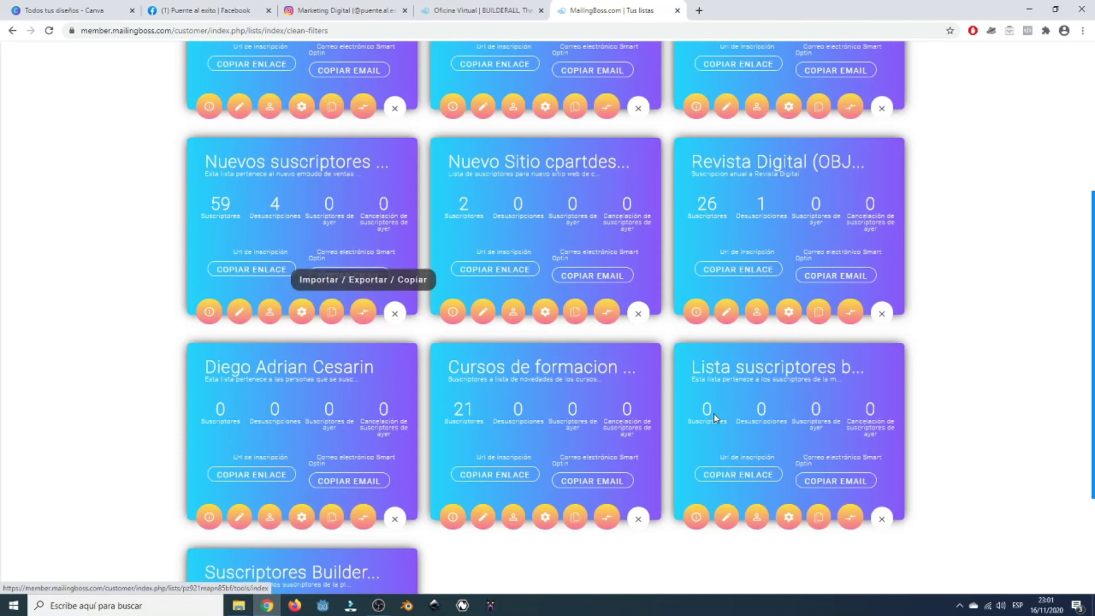
Step: Open the form for creating a new list and examine its name, display name, description and tags fields
{"action": "scroll", "coordinate": [667, 440], "scroll_direction": "up", "scroll_amount": 5}
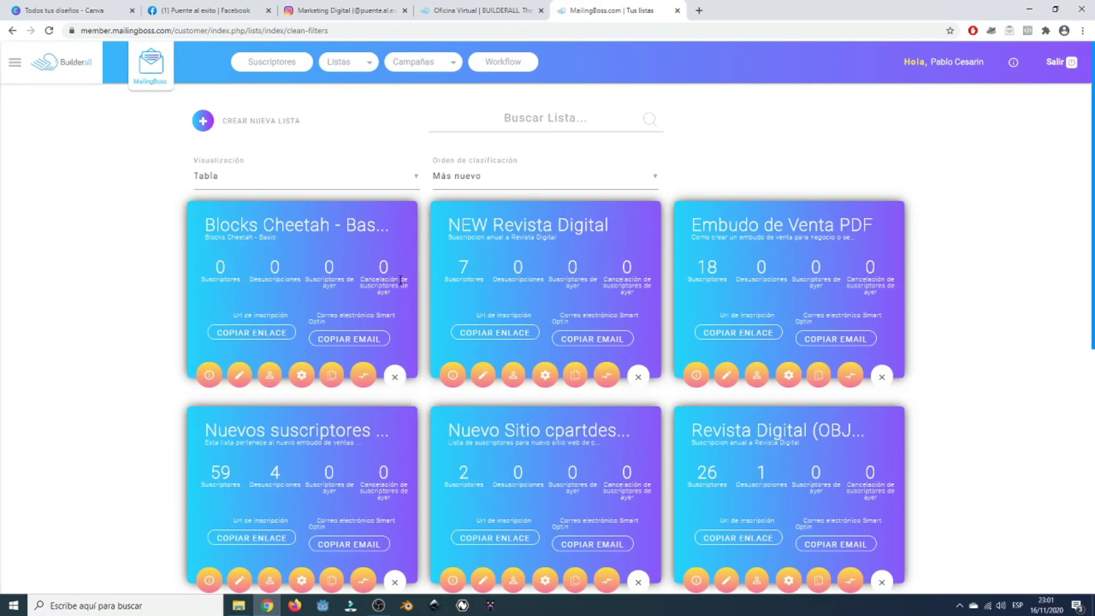
{"action": "left_click", "coordinate": [203, 120]}
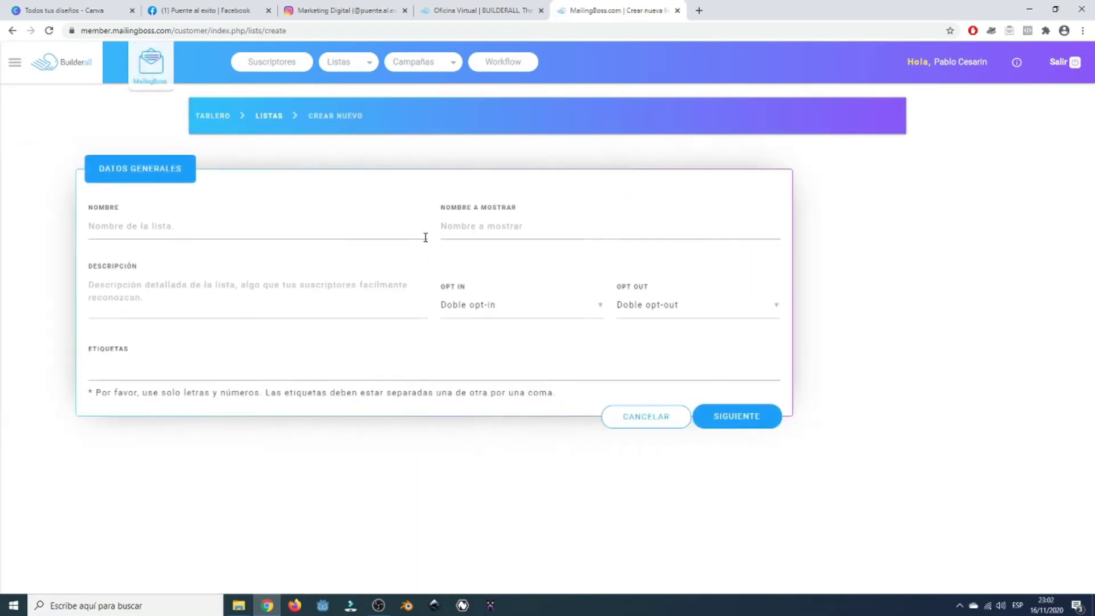
{"action": "left_click", "coordinate": [280, 229]}
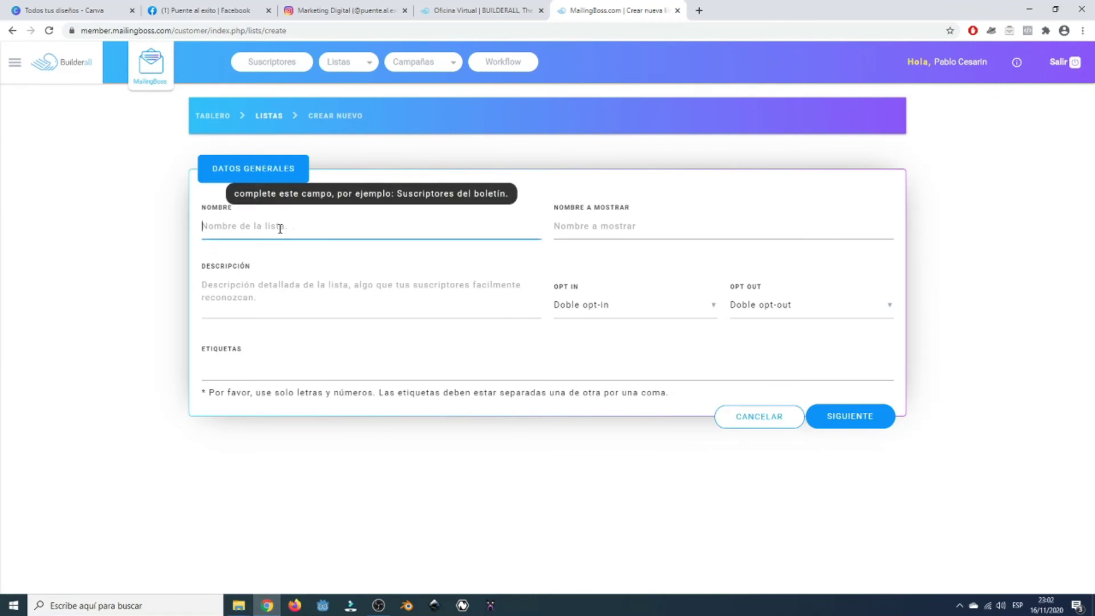
{"action": "left_click", "coordinate": [580, 235]}
{"action": "left_click", "coordinate": [341, 297]}
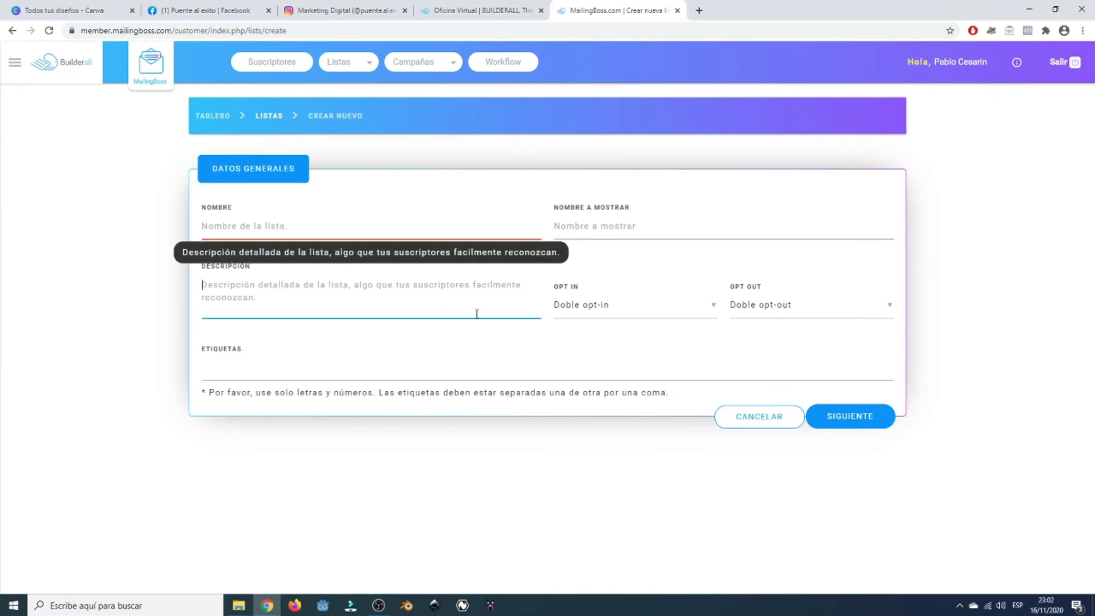
{"action": "left_click", "coordinate": [285, 373]}
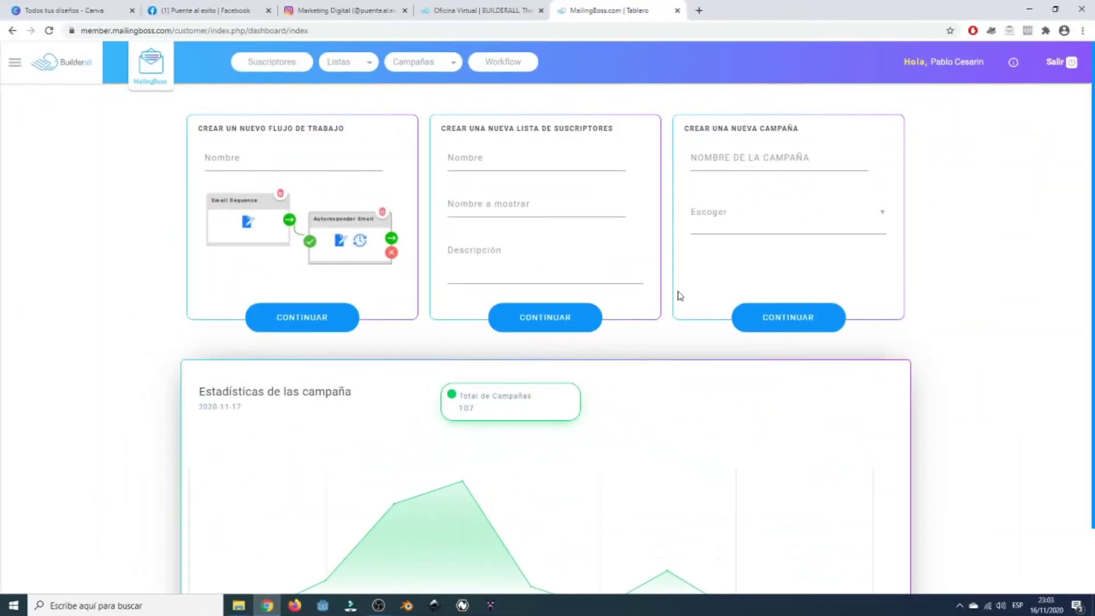
Step: Open the overview of all campaign emails
{"action": "left_click", "coordinate": [433, 67]}
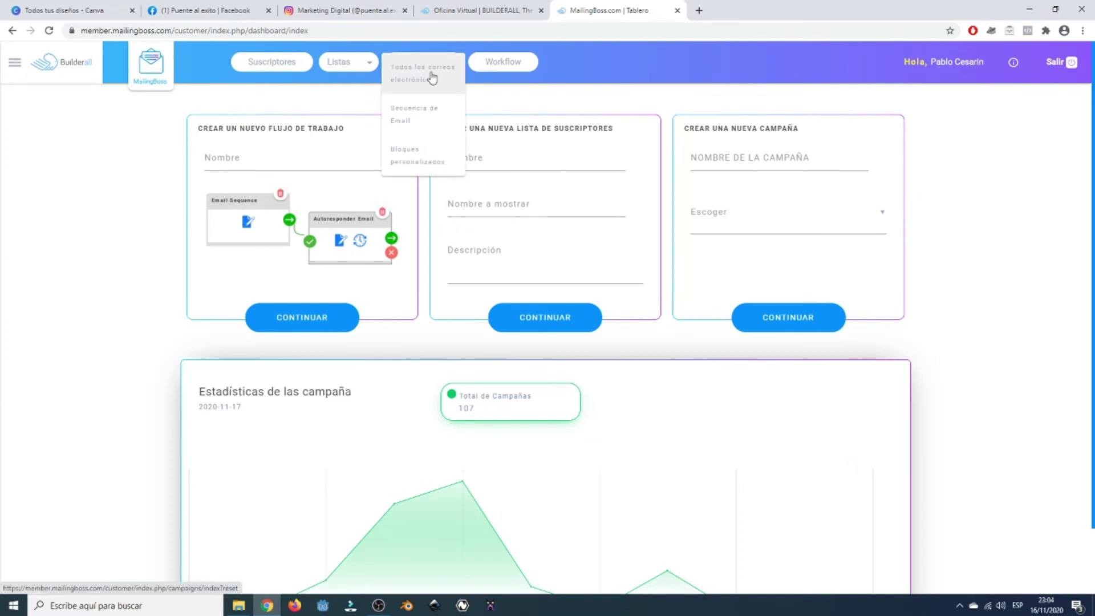
{"action": "left_click", "coordinate": [415, 85]}
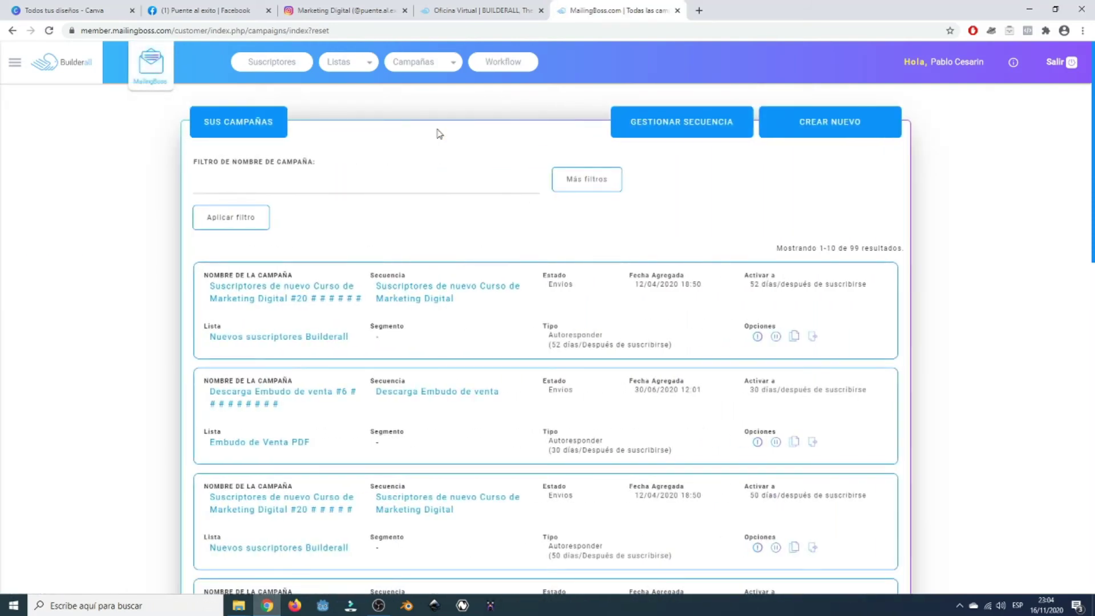
Step: Examine the status, date added and activation timing of the first campaign in the overview
{"action": "scroll", "coordinate": [285, 300], "scroll_direction": "down", "scroll_amount": 1}
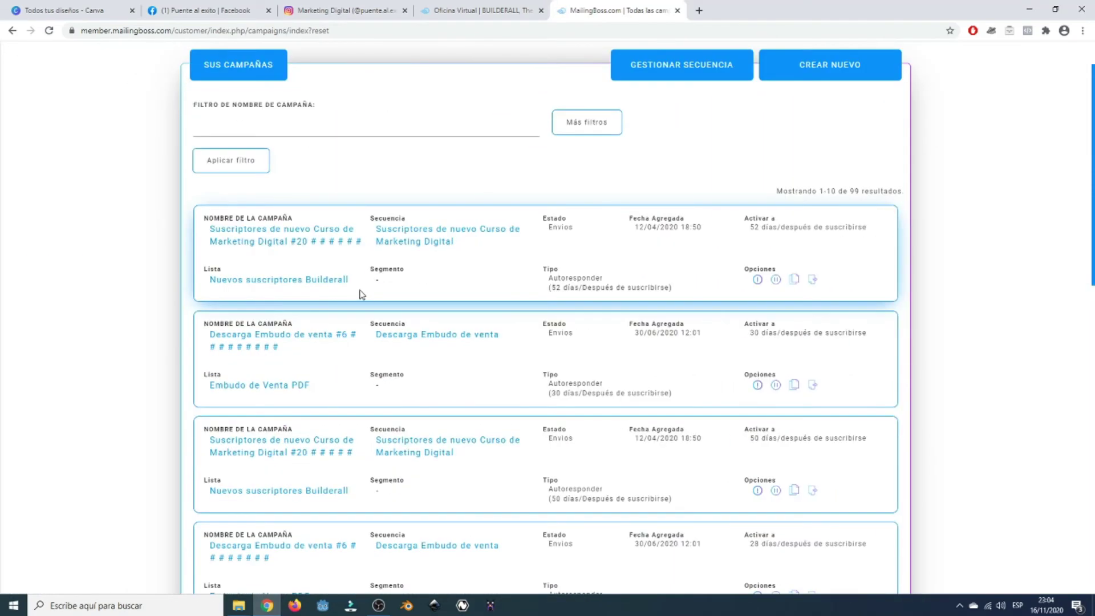
{"action": "scroll", "coordinate": [337, 308], "scroll_direction": "down", "scroll_amount": 1}
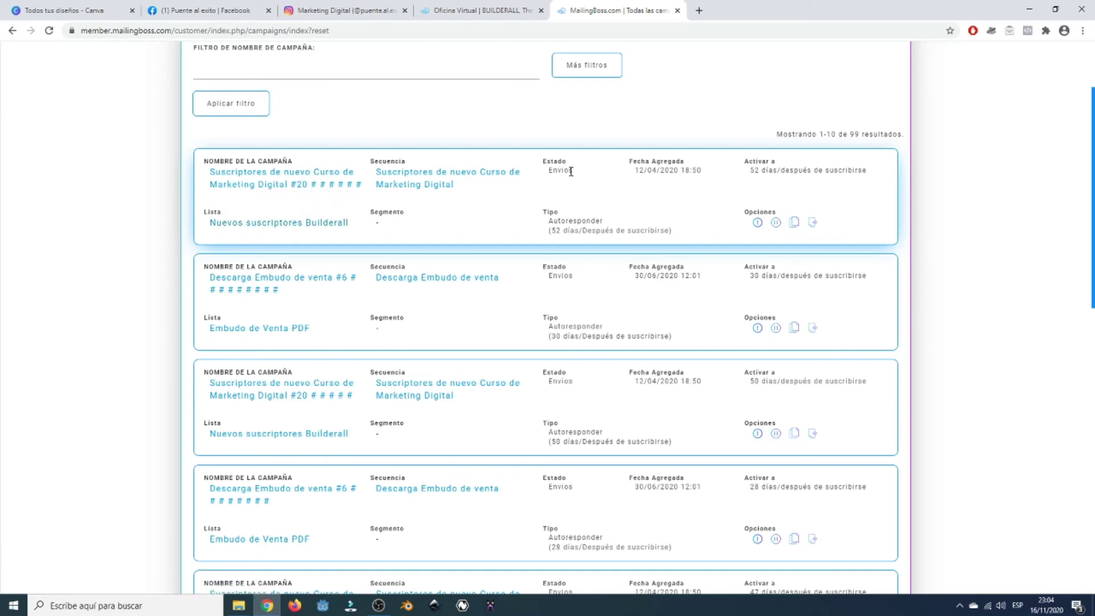
{"action": "left_click_drag", "start_coordinate": [564, 171], "coordinate": [547, 175]}
{"action": "left_click_drag", "start_coordinate": [703, 171], "coordinate": [640, 172]}
{"action": "left_click_drag", "start_coordinate": [749, 172], "coordinate": [874, 182]}
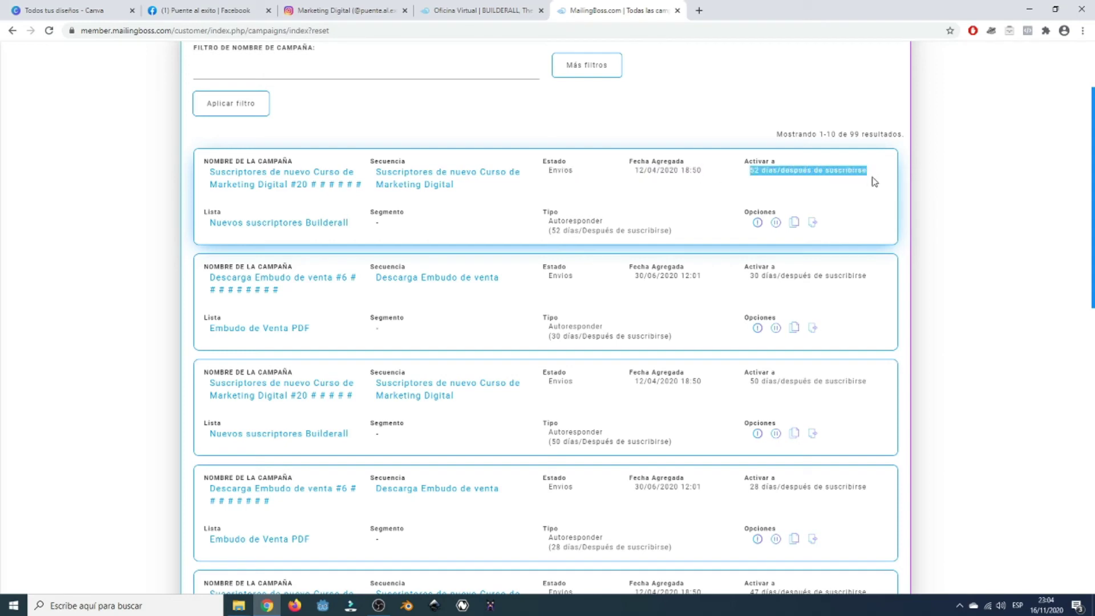
{"action": "left_click", "coordinate": [939, 301]}
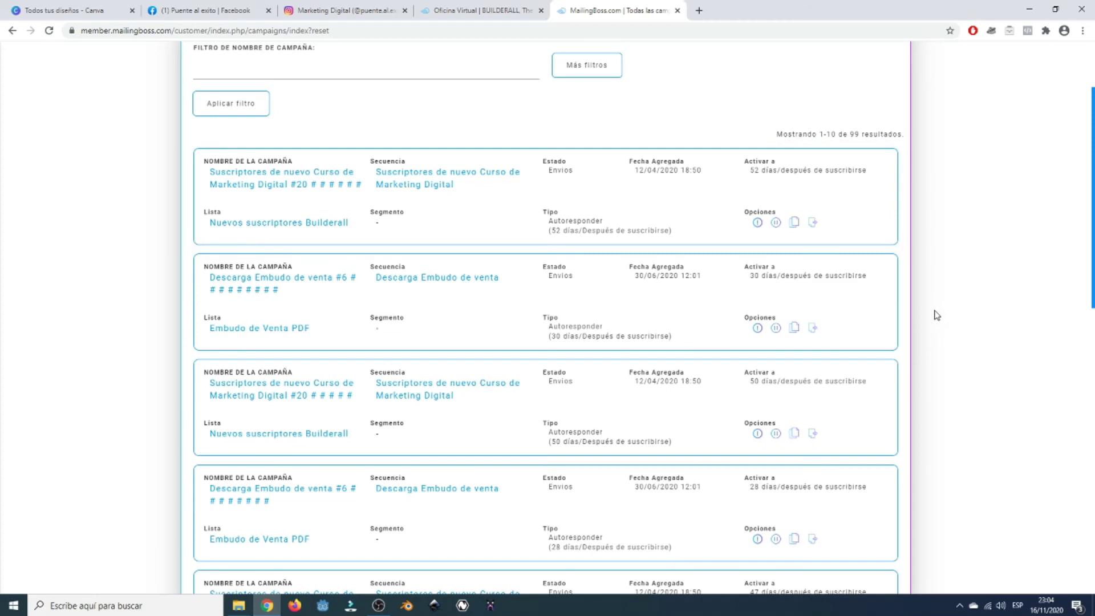
Step: Look through the remaining campaigns on the first page, then open the second page of campaigns
{"action": "scroll", "coordinate": [938, 315], "scroll_direction": "up", "scroll_amount": 1}
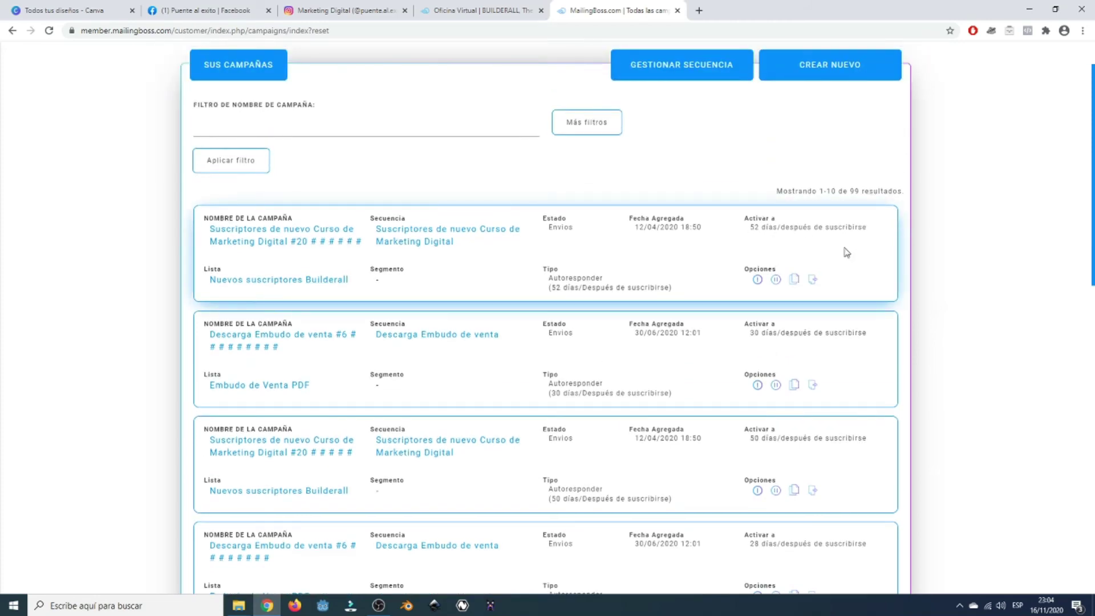
{"action": "scroll", "coordinate": [596, 297], "scroll_direction": "down", "scroll_amount": 3}
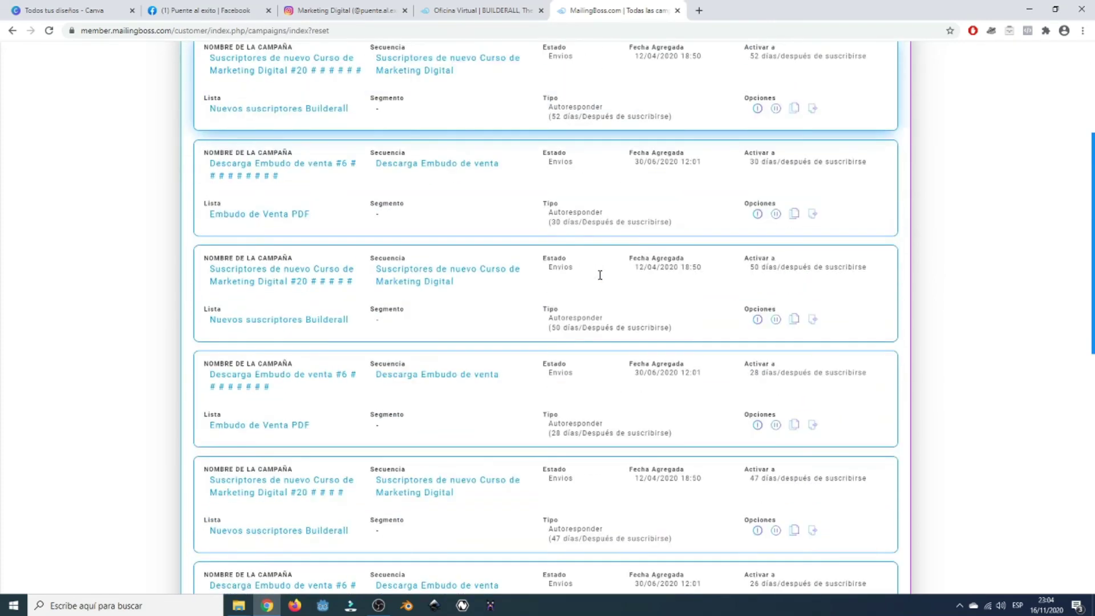
{"action": "scroll", "coordinate": [600, 277], "scroll_direction": "down", "scroll_amount": 1}
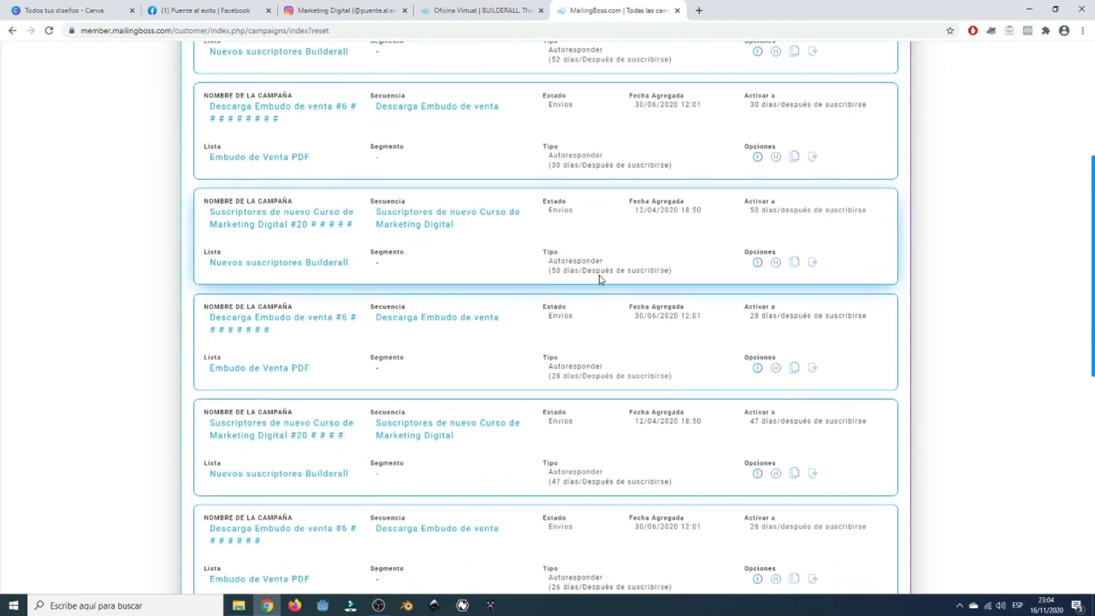
{"action": "scroll", "coordinate": [600, 278], "scroll_direction": "down", "scroll_amount": 1}
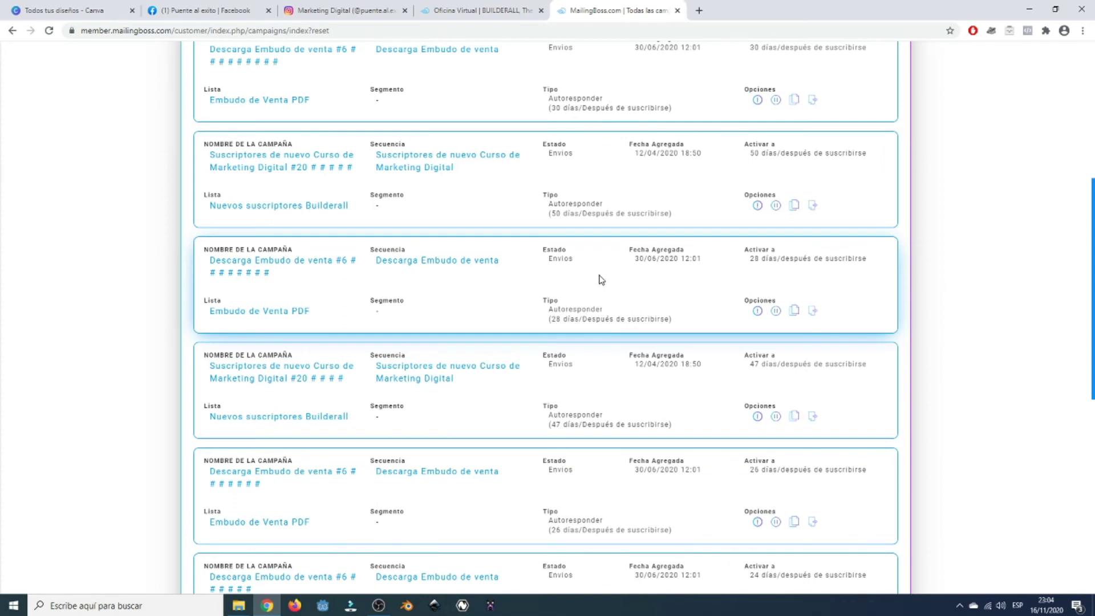
{"action": "scroll", "coordinate": [600, 280], "scroll_direction": "down", "scroll_amount": 5}
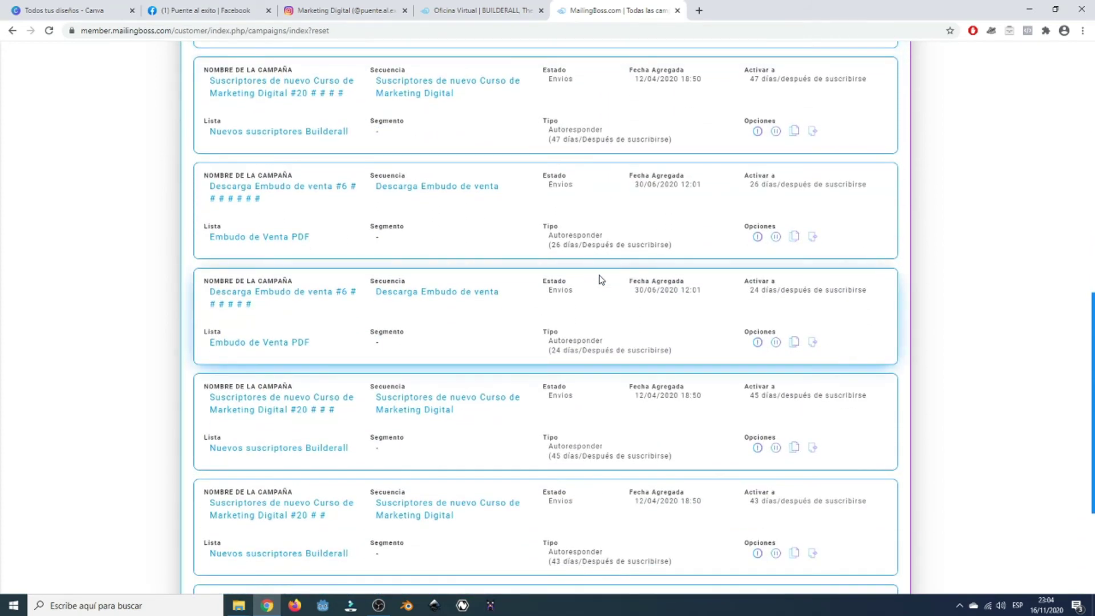
{"action": "scroll", "coordinate": [600, 278], "scroll_direction": "down", "scroll_amount": 1}
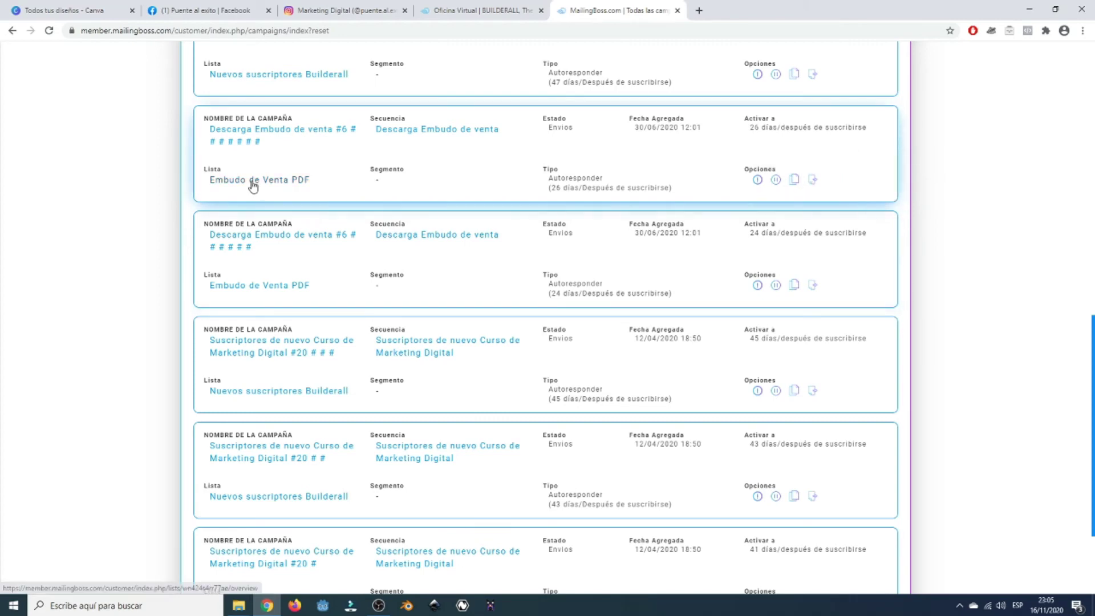
{"action": "scroll", "coordinate": [324, 286], "scroll_direction": "down", "scroll_amount": 1}
{"action": "scroll", "coordinate": [324, 285], "scroll_direction": "down", "scroll_amount": 1}
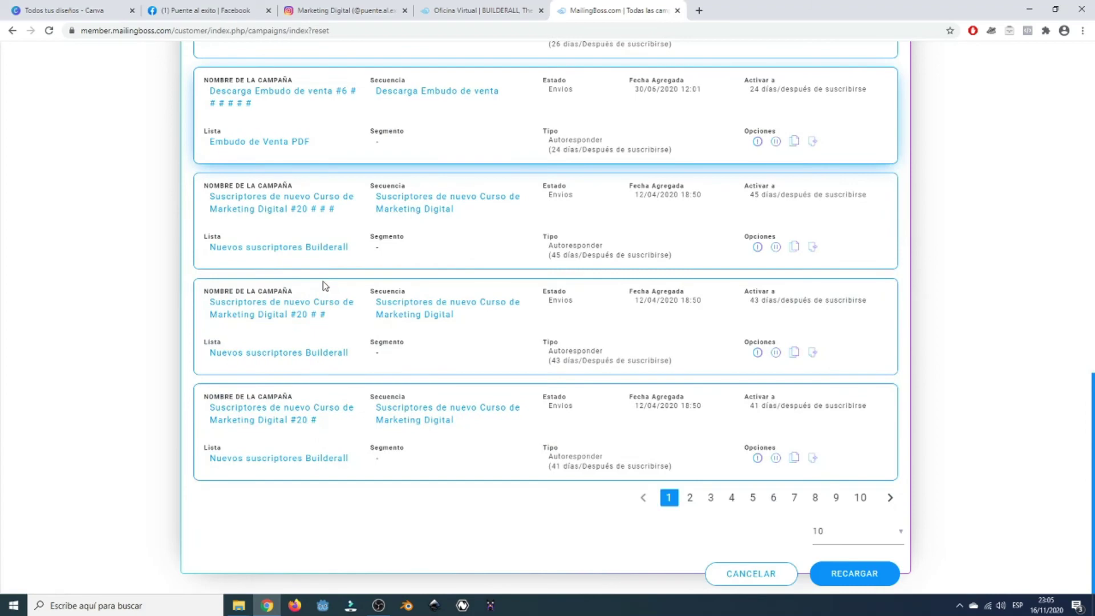
{"action": "left_click", "coordinate": [690, 504]}
{"action": "scroll", "coordinate": [922, 390], "scroll_direction": "up", "scroll_amount": 10}
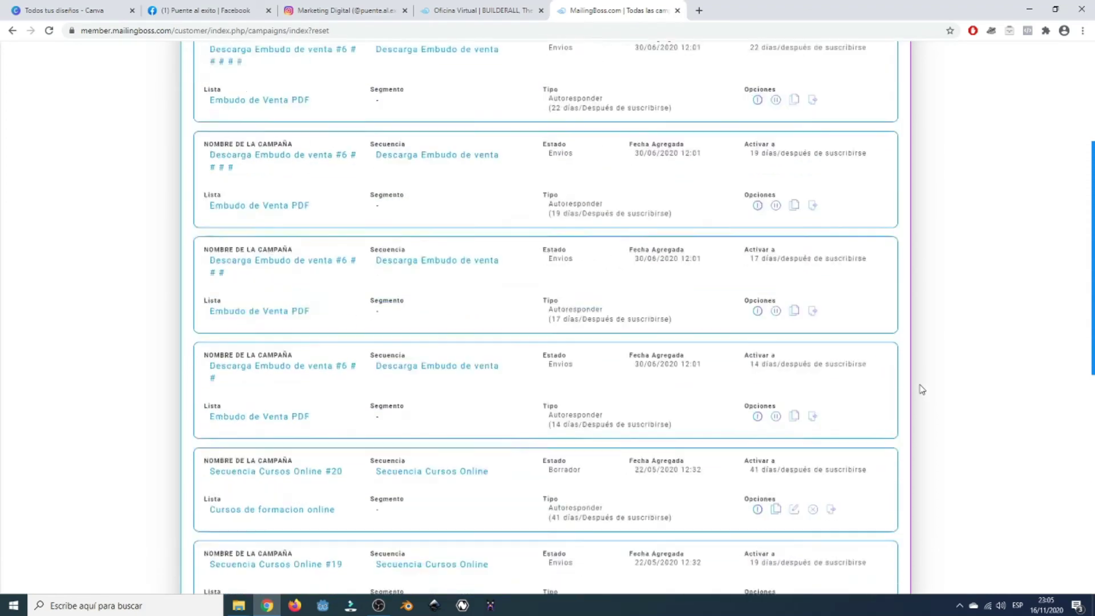
{"action": "scroll", "coordinate": [922, 390], "scroll_direction": "up", "scroll_amount": 1}
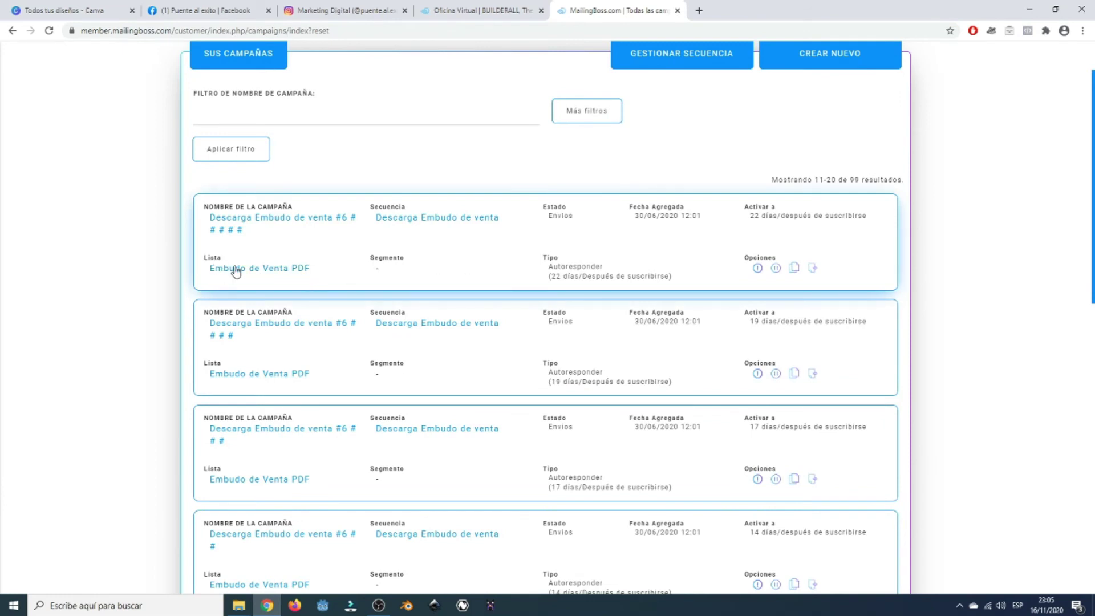
Step: Browse the campaign name suggestions and filter the campaigns by "Campaña de emails de prueba de 7 días - Email 1"
{"action": "key", "text": "Tab"}
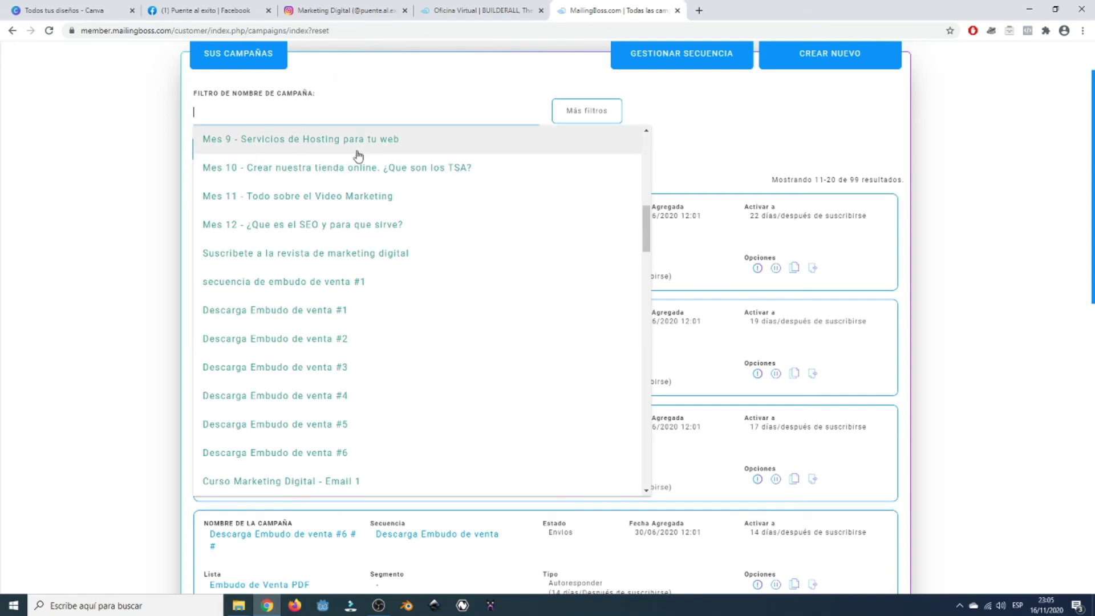
{"action": "scroll", "coordinate": [387, 270], "scroll_direction": "down", "scroll_amount": 2}
{"action": "scroll", "coordinate": [385, 270], "scroll_direction": "down", "scroll_amount": 5}
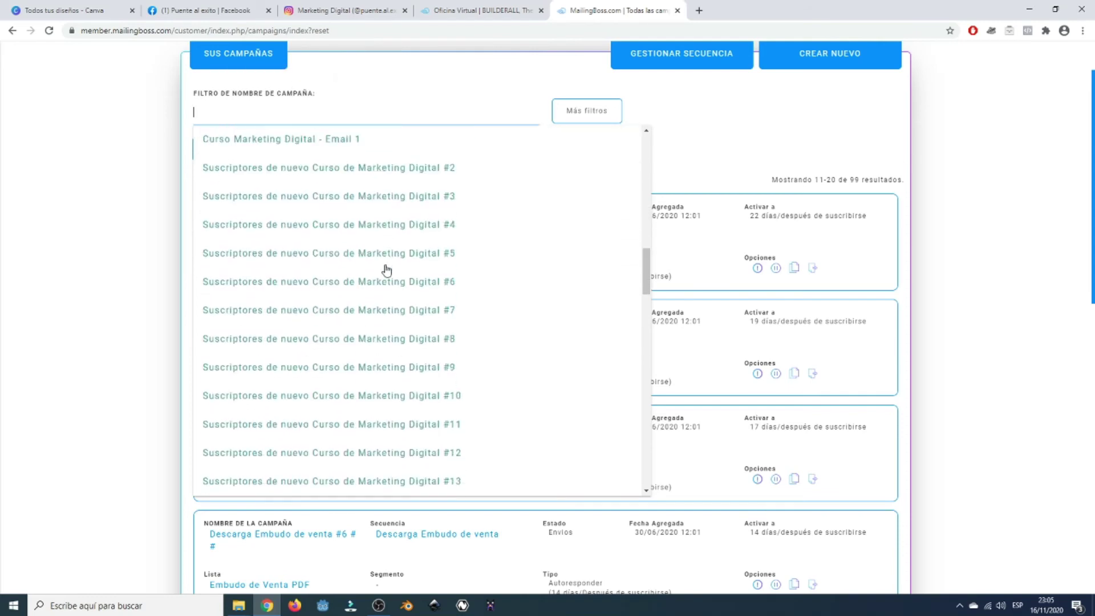
{"action": "left_click", "coordinate": [706, 118]}
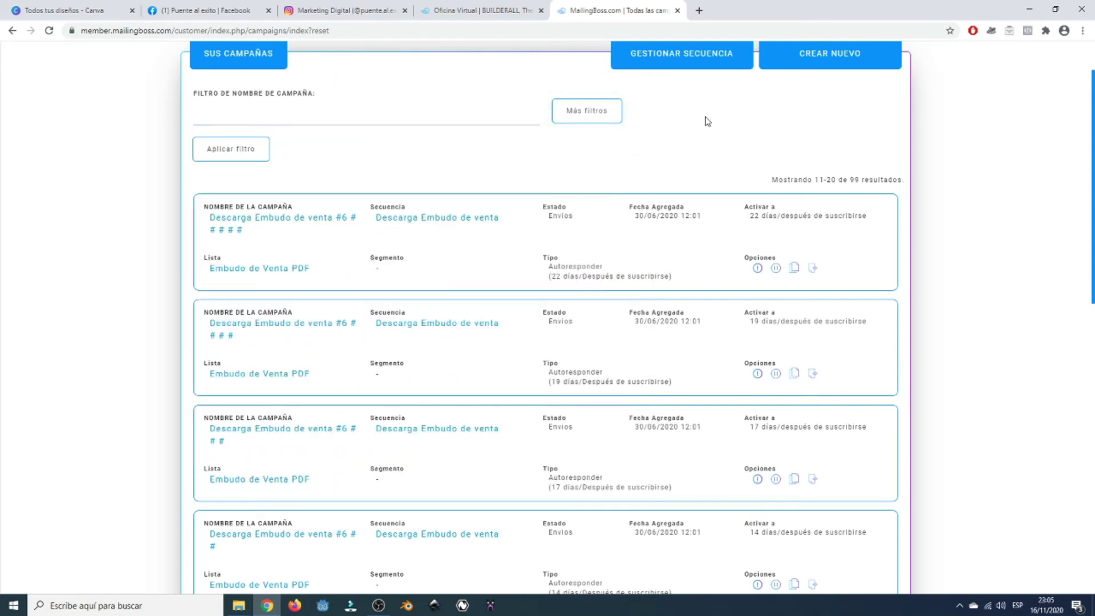
{"action": "left_click", "coordinate": [416, 113]}
{"action": "left_click", "coordinate": [384, 139]}
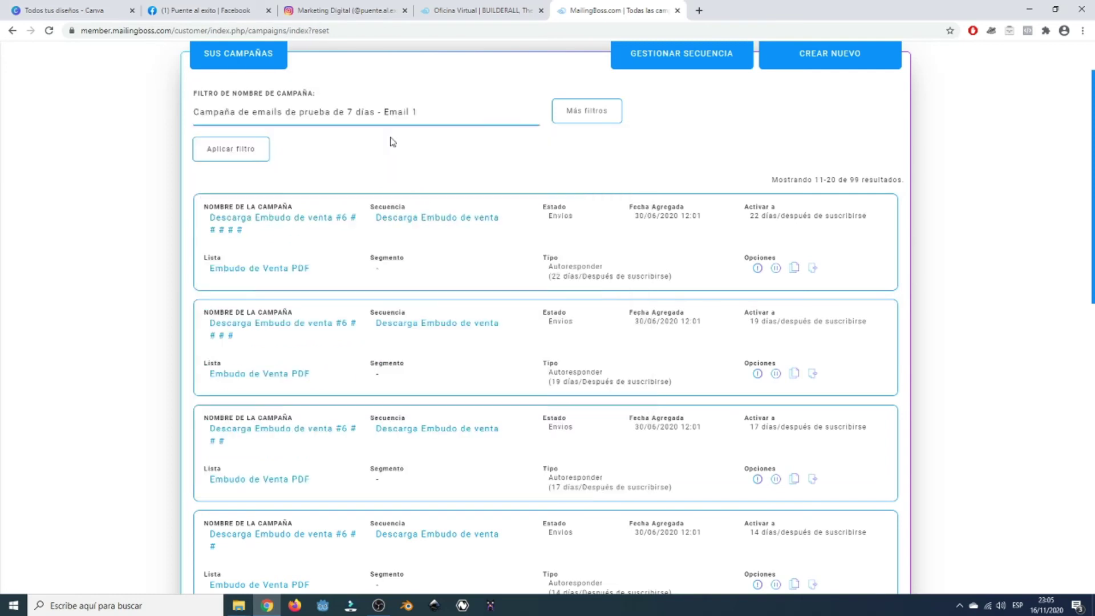
{"action": "left_click", "coordinate": [247, 156]}
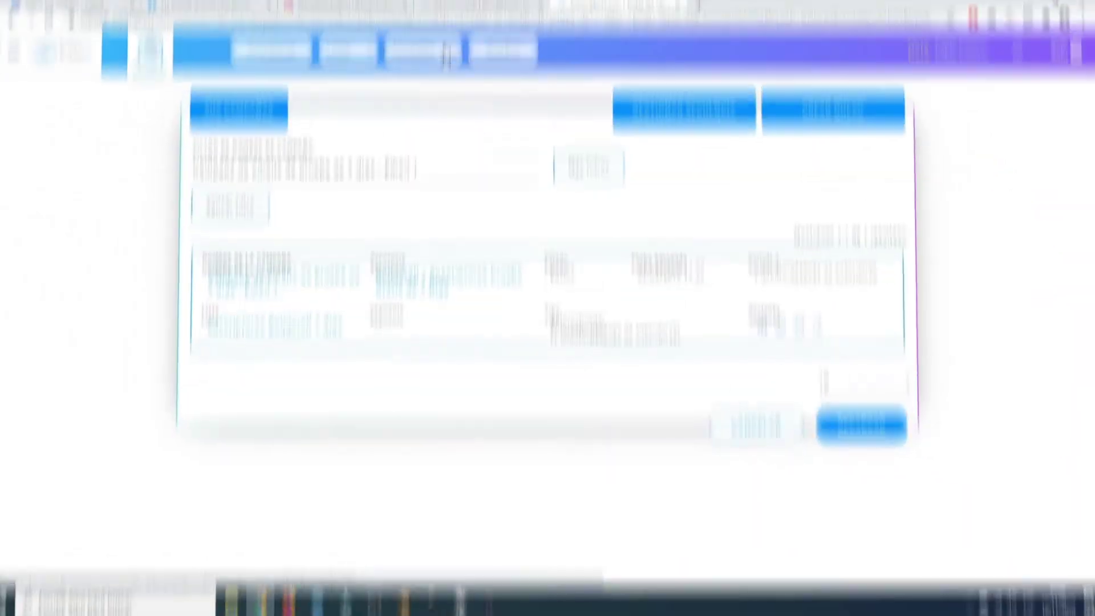
Step: Open the email sequences overview and examine the sequence names offered by its name filter
{"action": "mouse_move", "coordinate": [445, 62]}
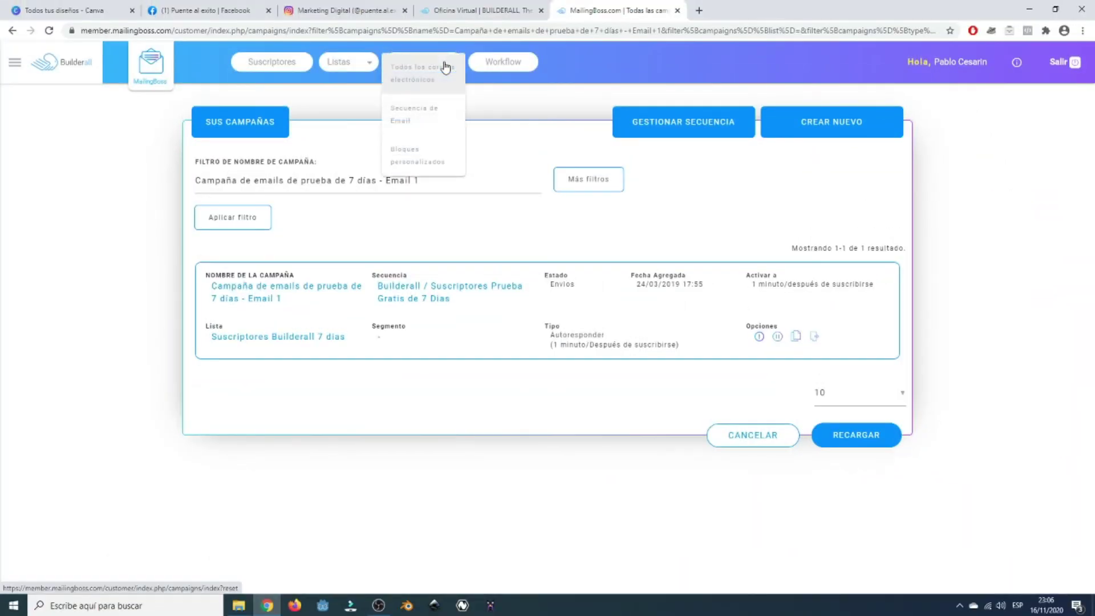
{"action": "left_click", "coordinate": [433, 118]}
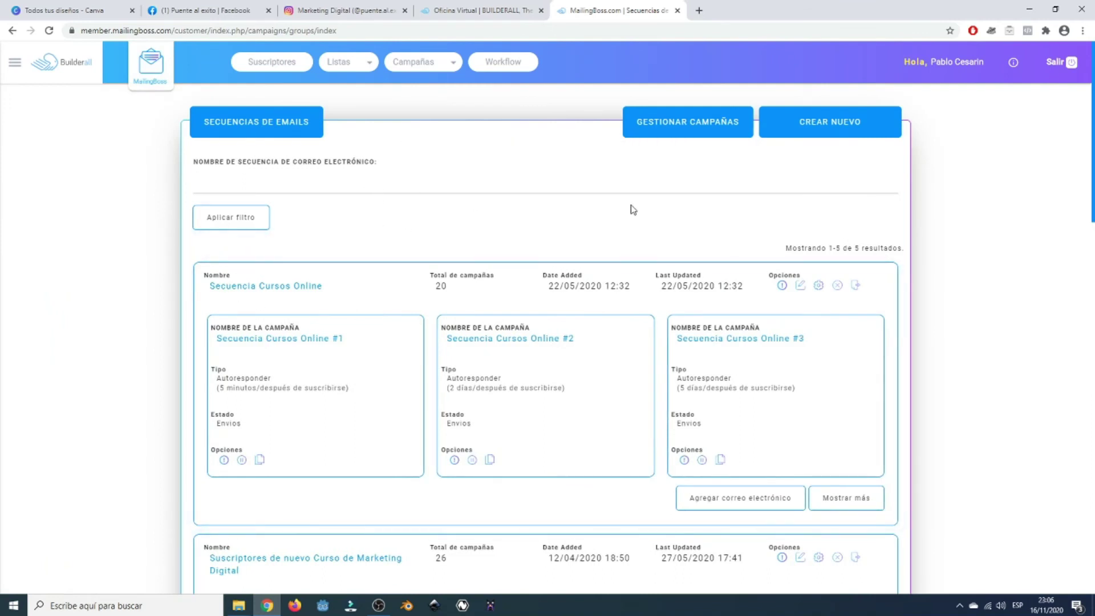
{"action": "left_click", "coordinate": [286, 186]}
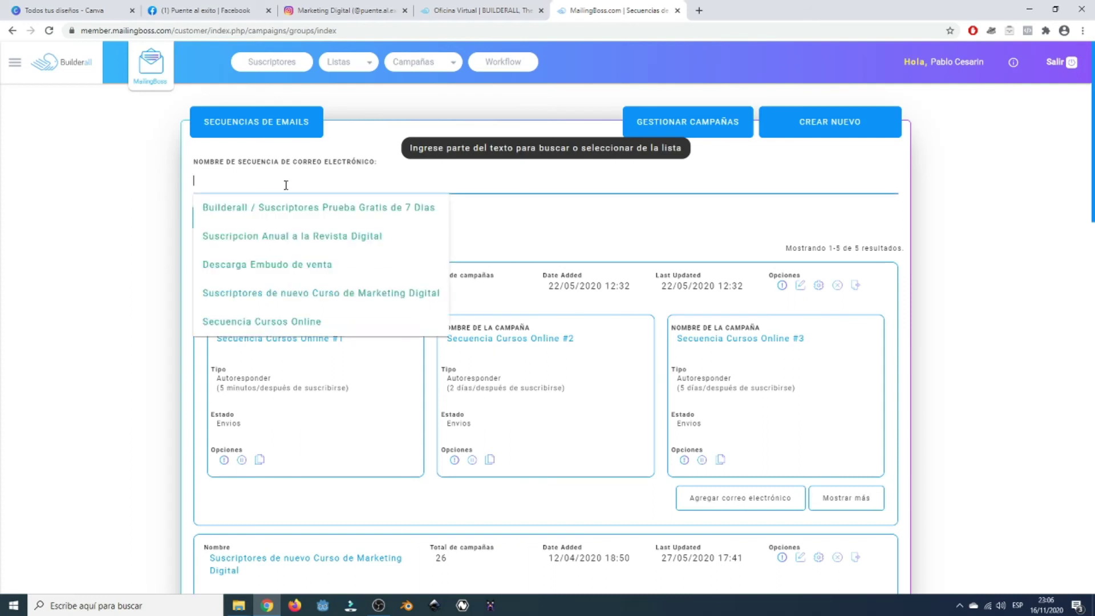
{"action": "left_click", "coordinate": [142, 276]}
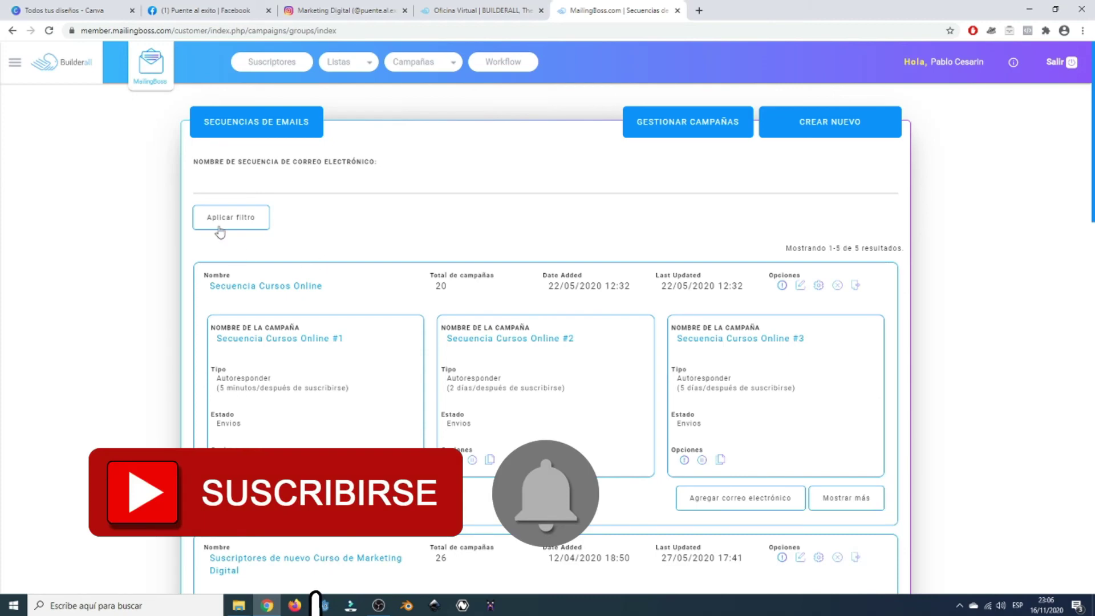
{"action": "left_click", "coordinate": [256, 186]}
{"action": "left_click", "coordinate": [340, 221]}
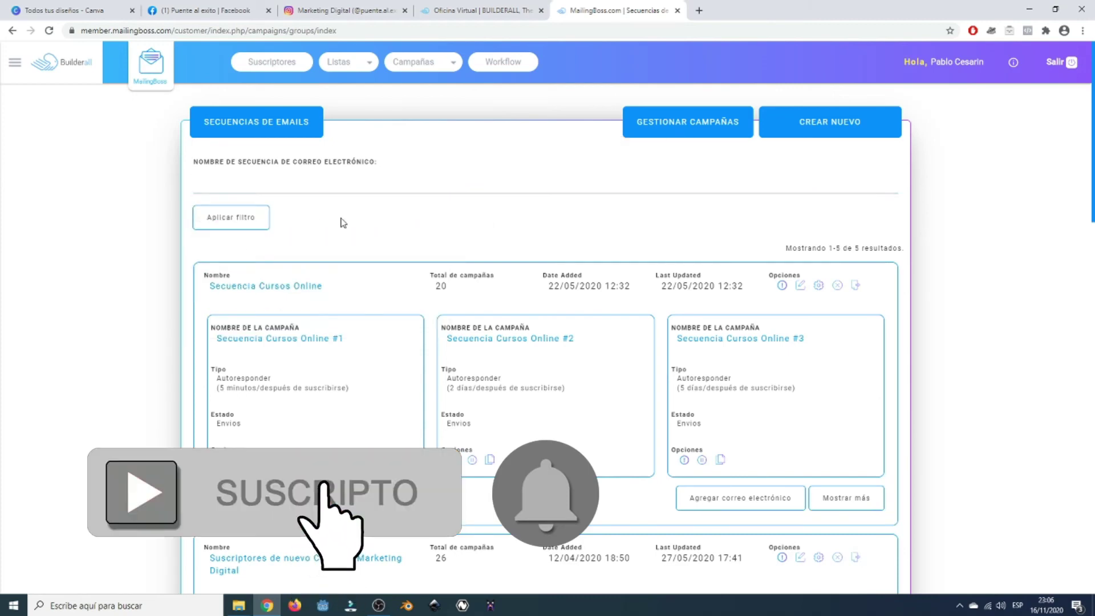
Step: Examine the campaign total and last updated date of the Secuencia Cursos Online sequence
{"action": "scroll", "coordinate": [604, 447], "scroll_direction": "down", "scroll_amount": 3}
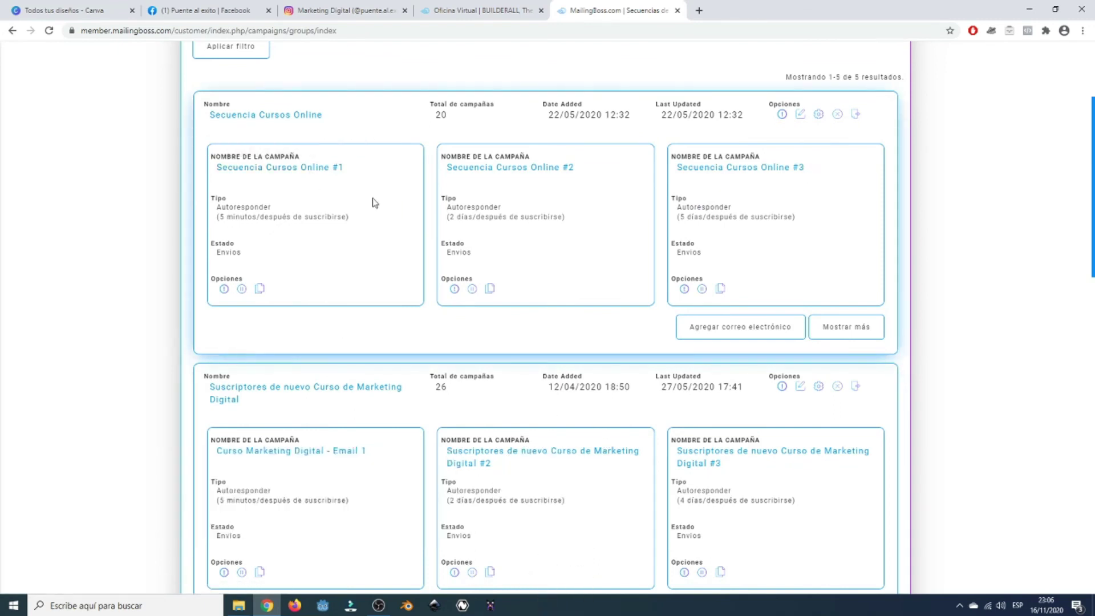
{"action": "scroll", "coordinate": [304, 158], "scroll_direction": "up", "scroll_amount": 1}
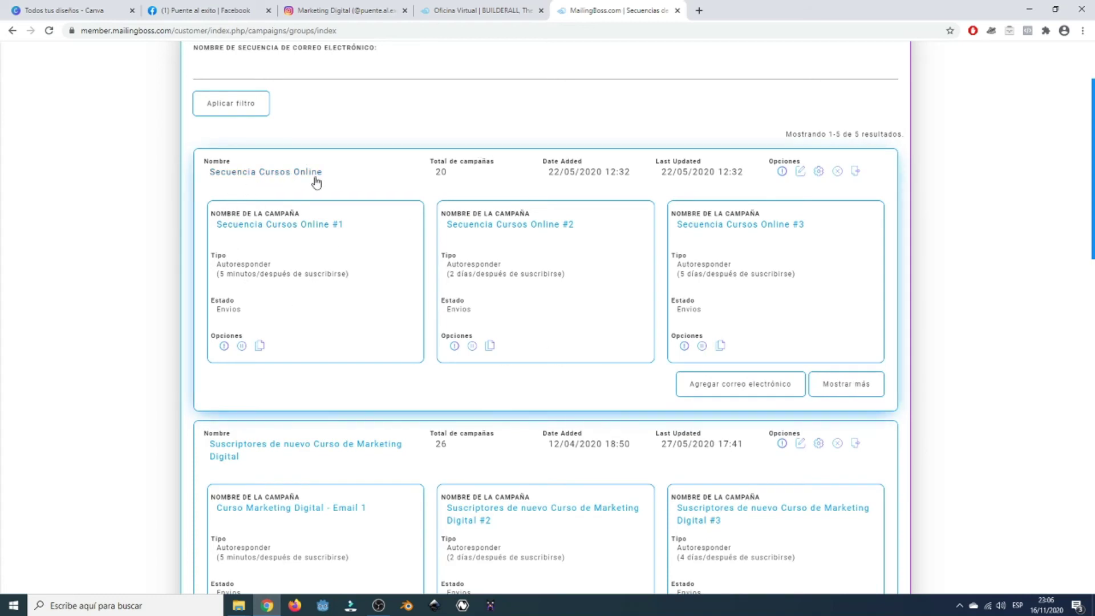
{"action": "left_click_drag", "start_coordinate": [435, 171], "coordinate": [448, 174]}
{"action": "left_click_drag", "start_coordinate": [661, 172], "coordinate": [744, 173]}
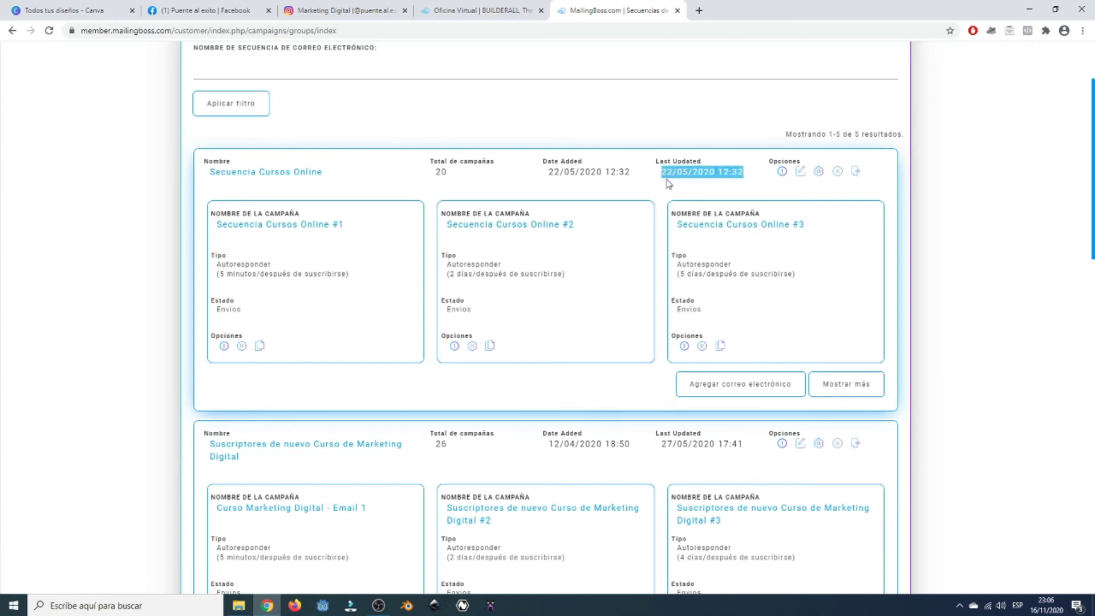
{"action": "left_click_drag", "start_coordinate": [663, 172], "coordinate": [742, 171]}
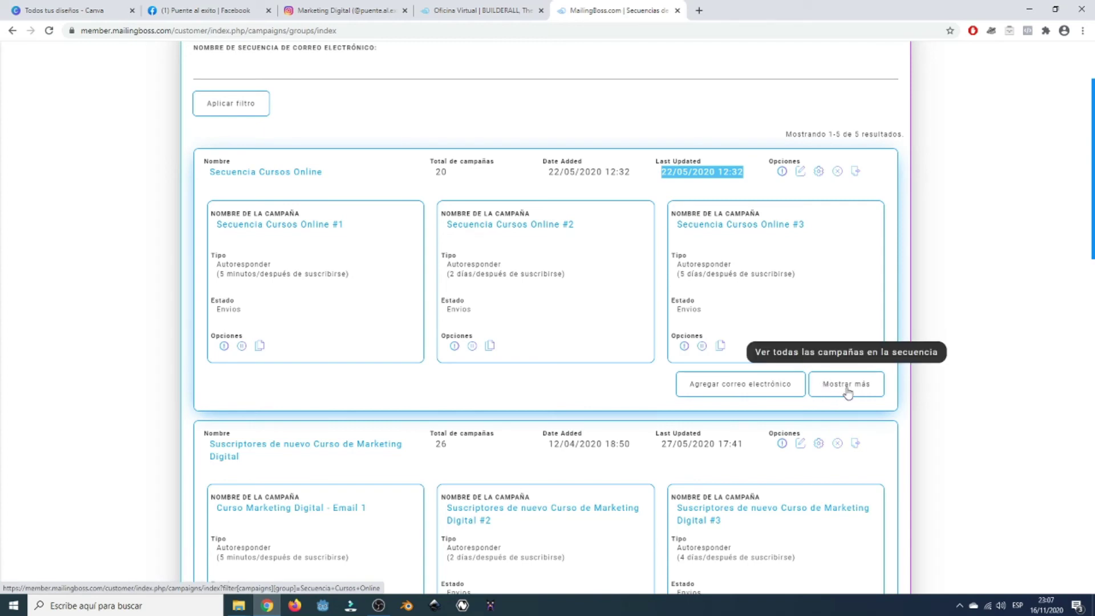
Step: Open the report of the Secuencia Cursos Online sequence and read through its emails' subjects, sending delays and statuses
{"action": "left_click", "coordinate": [782, 173]}
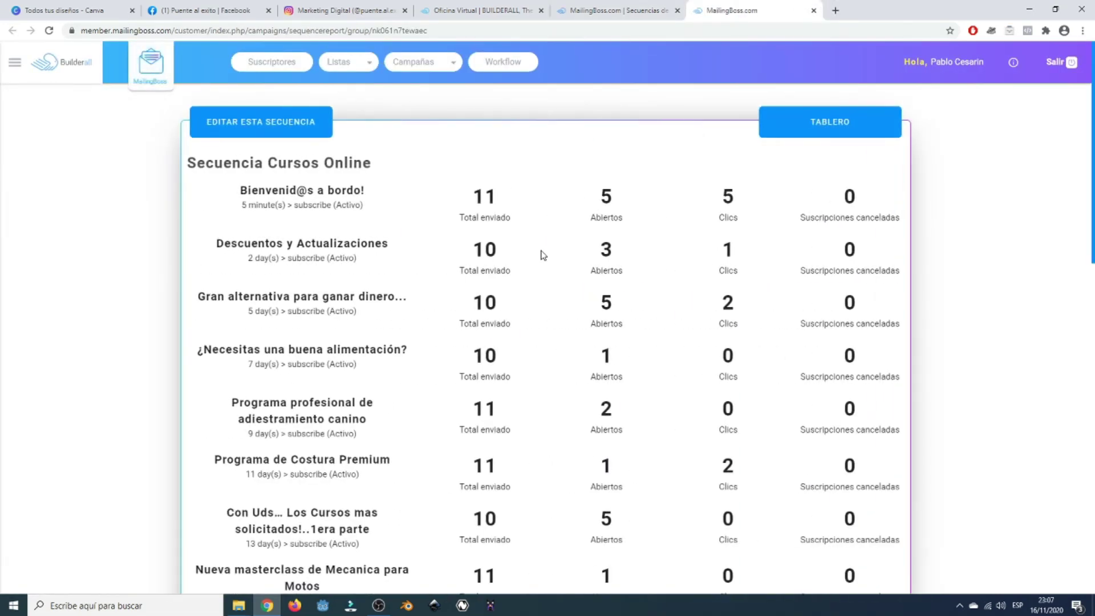
{"action": "left_click_drag", "start_coordinate": [239, 198], "coordinate": [369, 195]}
{"action": "left_click_drag", "start_coordinate": [217, 248], "coordinate": [392, 244]}
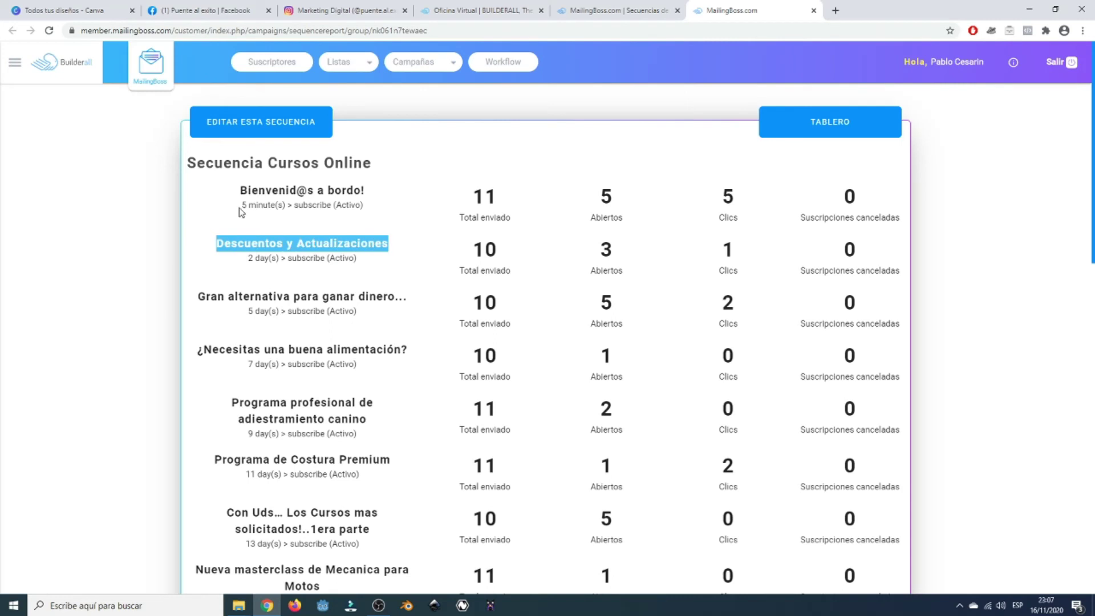
{"action": "left_click_drag", "start_coordinate": [240, 208], "coordinate": [374, 209]}
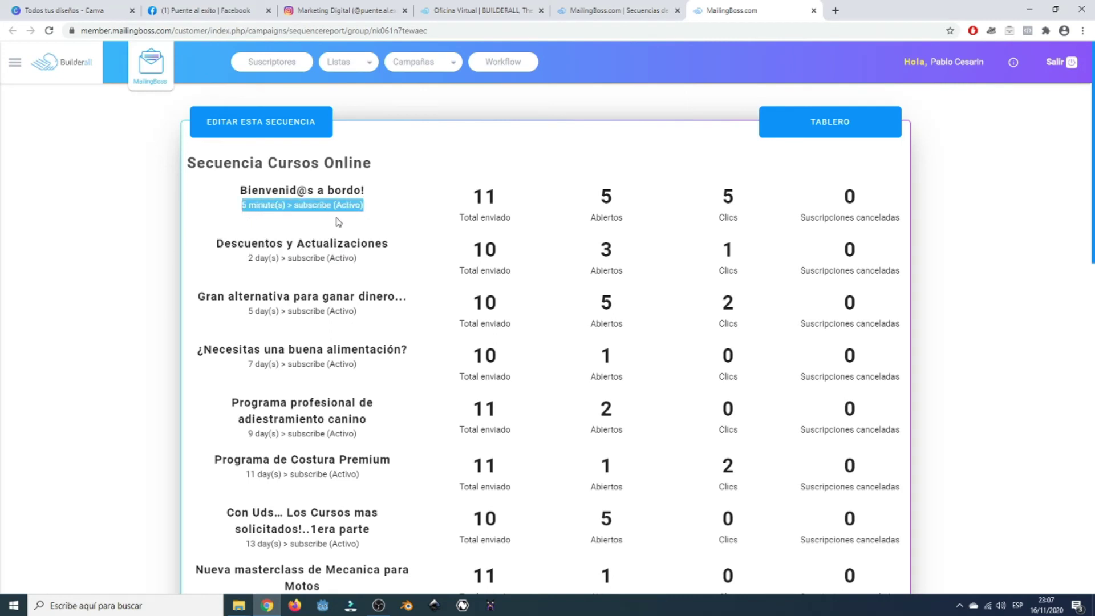
{"action": "left_click_drag", "start_coordinate": [249, 260], "coordinate": [357, 262]}
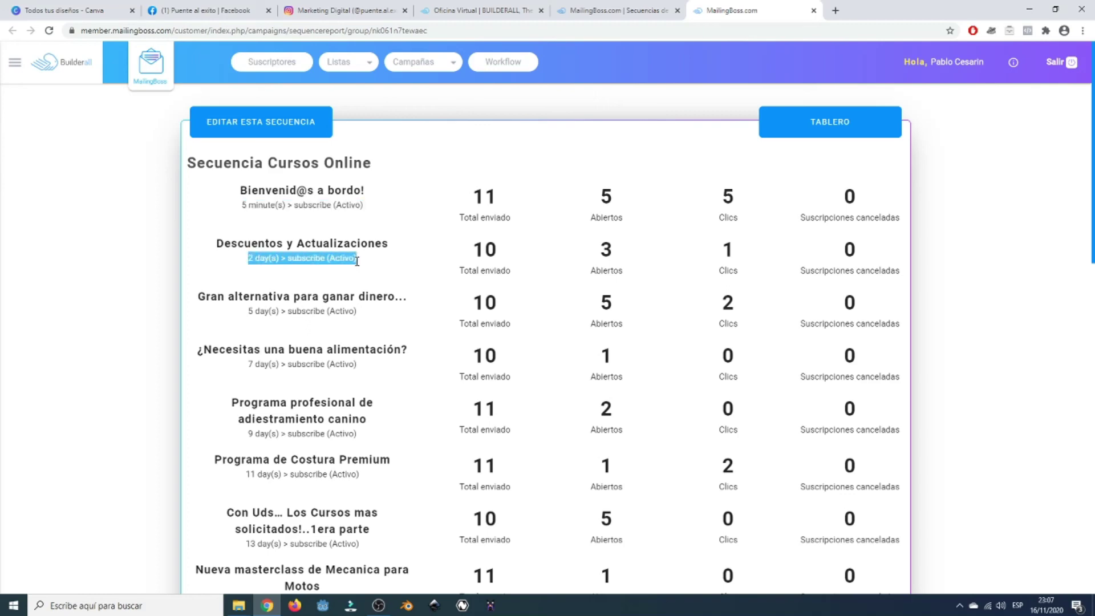
{"action": "left_click_drag", "start_coordinate": [246, 315], "coordinate": [404, 325]}
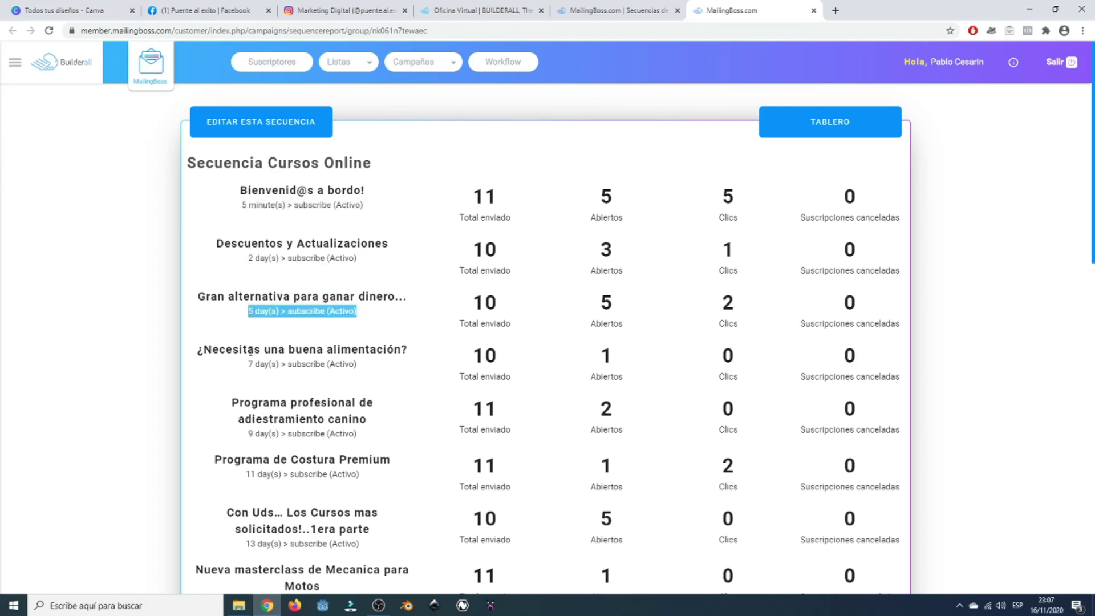
{"action": "scroll", "coordinate": [264, 359], "scroll_direction": "down", "scroll_amount": 10}
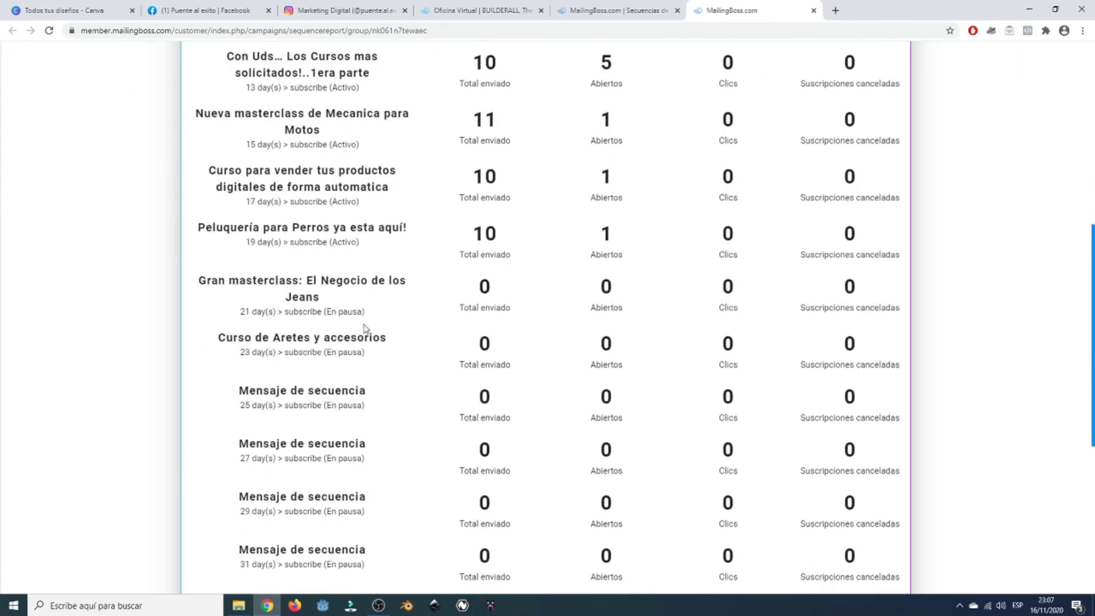
{"action": "scroll", "coordinate": [392, 324], "scroll_direction": "down", "scroll_amount": 1}
{"action": "scroll", "coordinate": [416, 325], "scroll_direction": "up", "scroll_amount": 11}
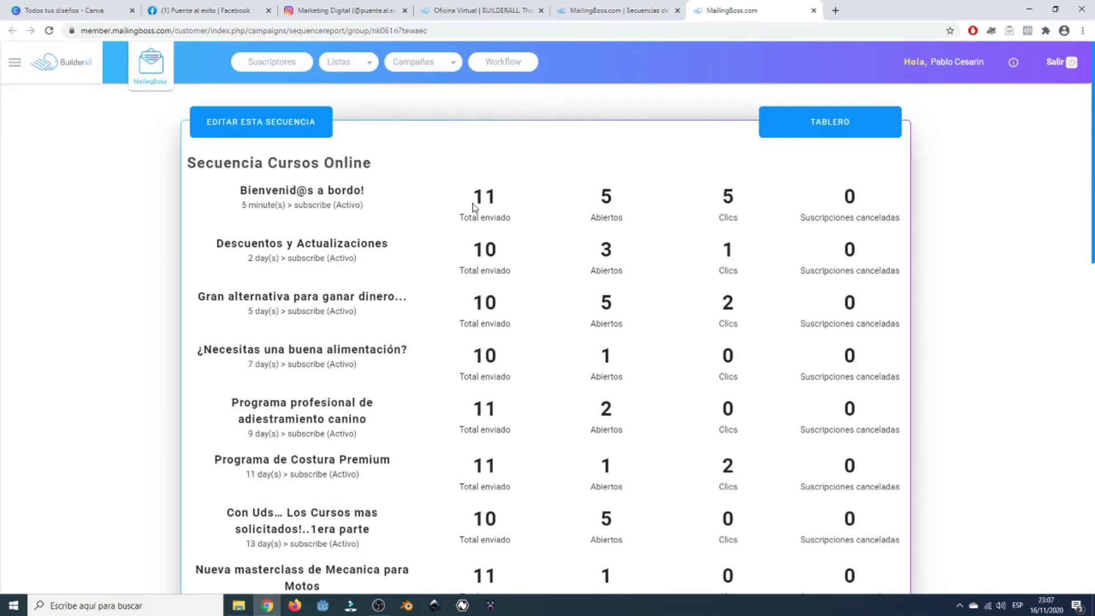
Step: Examine the total sent, opened, clicks and cancelled subscriptions figures of the "Bienvenid@s a bordo!" email
{"action": "left_click_drag", "start_coordinate": [473, 207], "coordinate": [515, 202]}
{"action": "left_click_drag", "start_coordinate": [590, 207], "coordinate": [615, 203]}
{"action": "left_click_drag", "start_coordinate": [724, 200], "coordinate": [740, 201]}
{"action": "left_click_drag", "start_coordinate": [840, 203], "coordinate": [876, 200]}
{"action": "scroll", "coordinate": [950, 347], "scroll_direction": "down", "scroll_amount": 2}
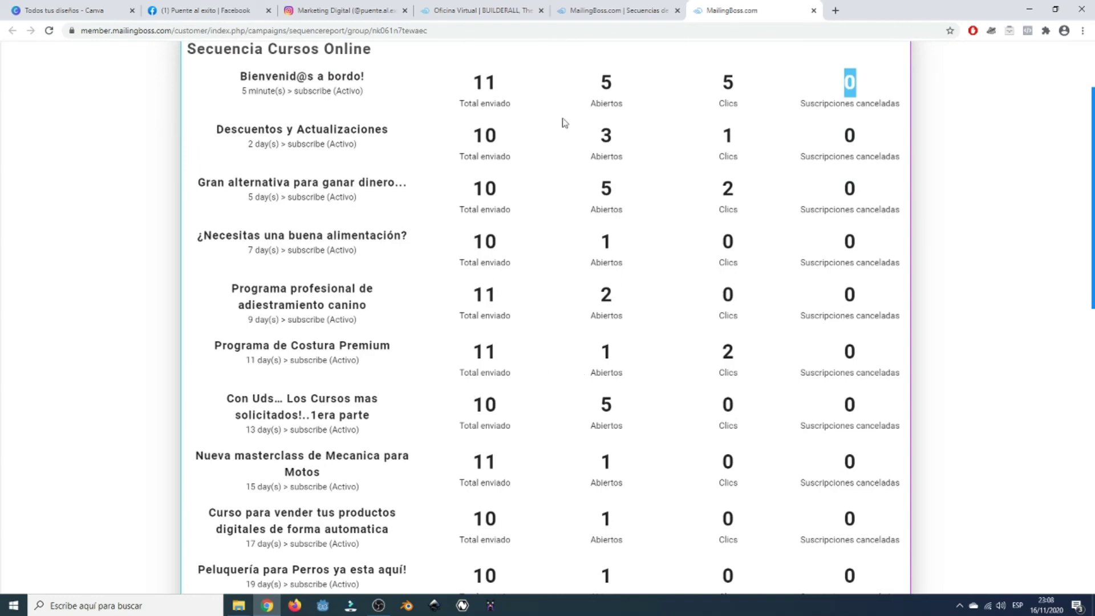
Step: Read through the remaining emails of the Secuencia Cursos Online report and close the report
{"action": "scroll", "coordinate": [806, 477], "scroll_direction": "down", "scroll_amount": 4}
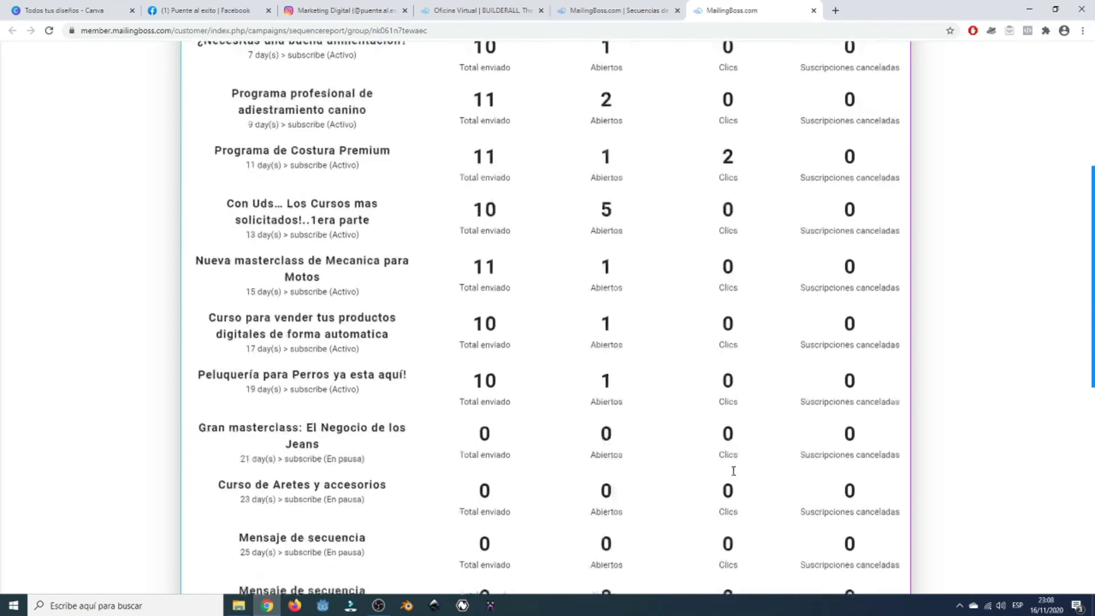
{"action": "scroll", "coordinate": [563, 398], "scroll_direction": "up", "scroll_amount": 4}
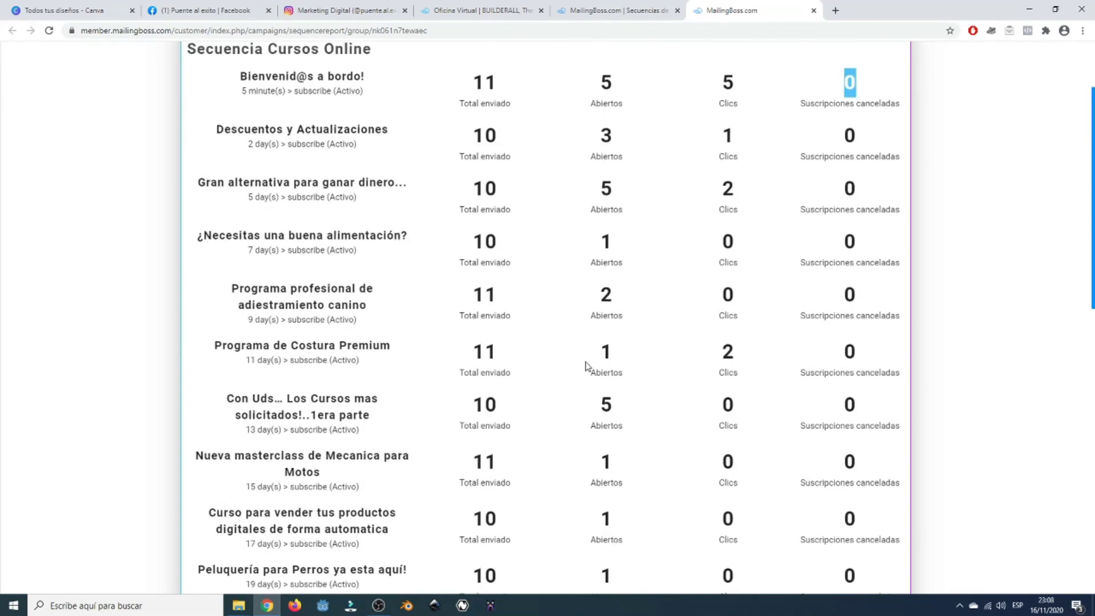
{"action": "scroll", "coordinate": [656, 367], "scroll_direction": "down", "scroll_amount": 1}
{"action": "key", "text": "ctrl+w"}
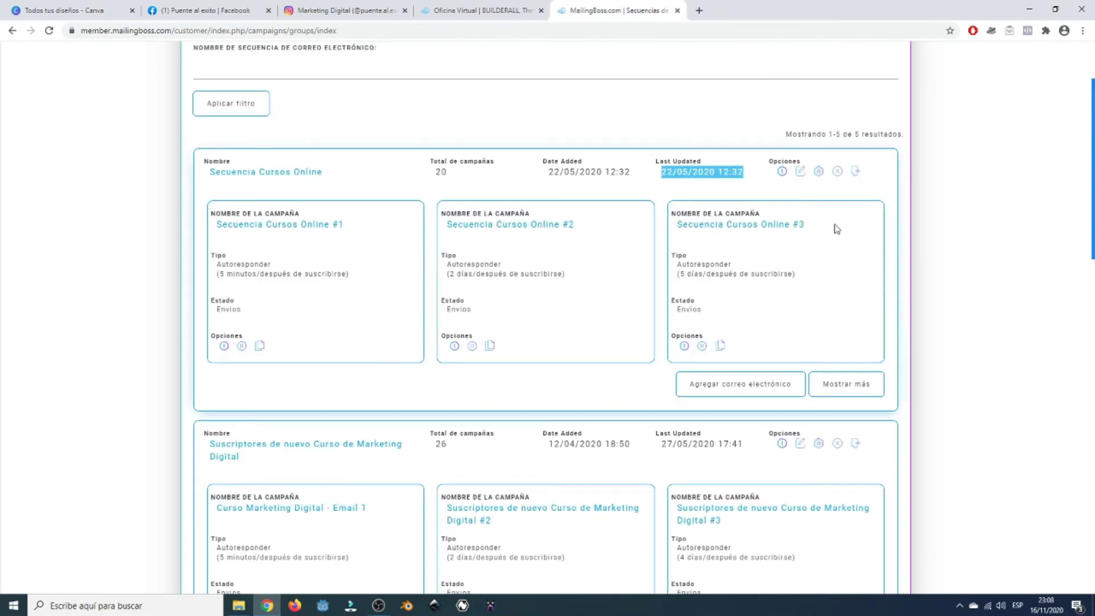
Step: Open the update page of the Secuencia Cursos Online sequence, examine its name, list, segment and recipient settings, and close it
{"action": "middle_click", "coordinate": [801, 178]}
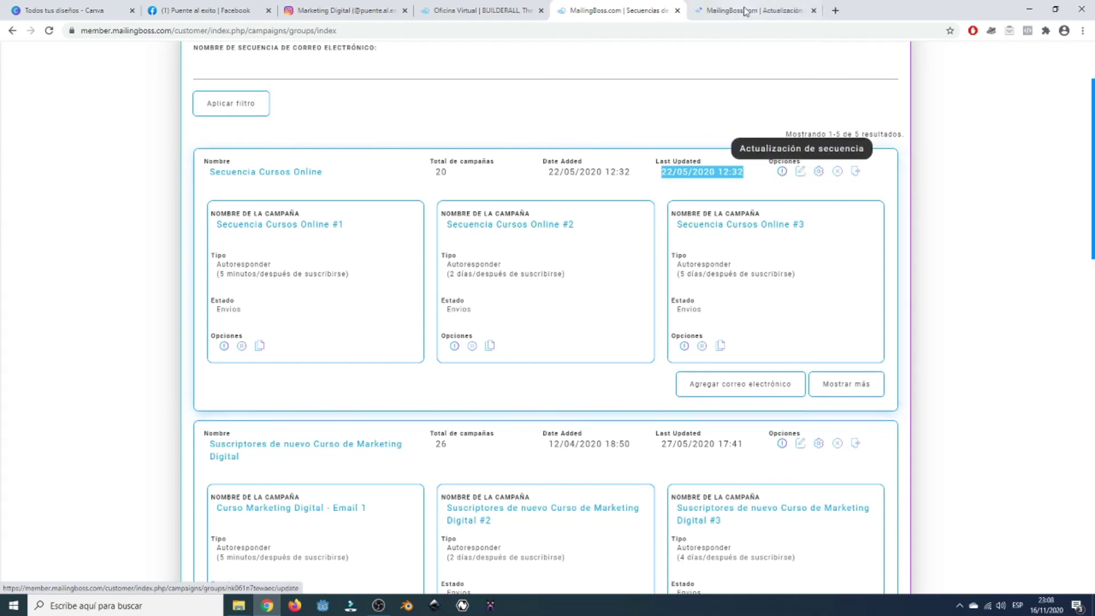
{"action": "key", "text": "ctrl+Tab"}
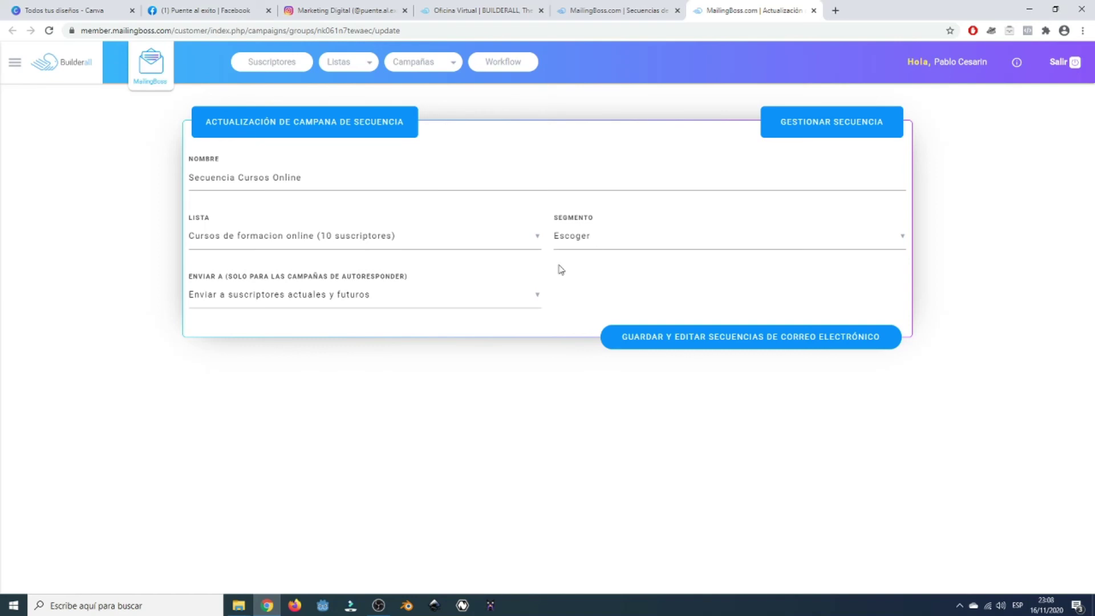
{"action": "left_click", "coordinate": [813, 11]}
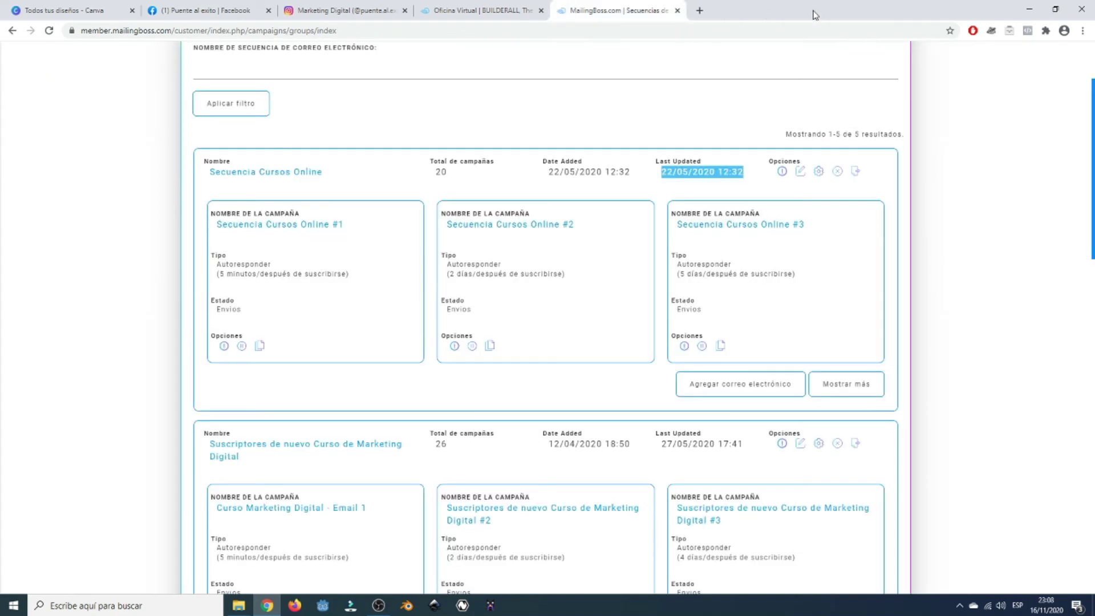
Step: Open the email editor of the Secuencia Cursos Online sequence and examine the welcome email's content and the available content tools
{"action": "left_click", "coordinate": [819, 172]}
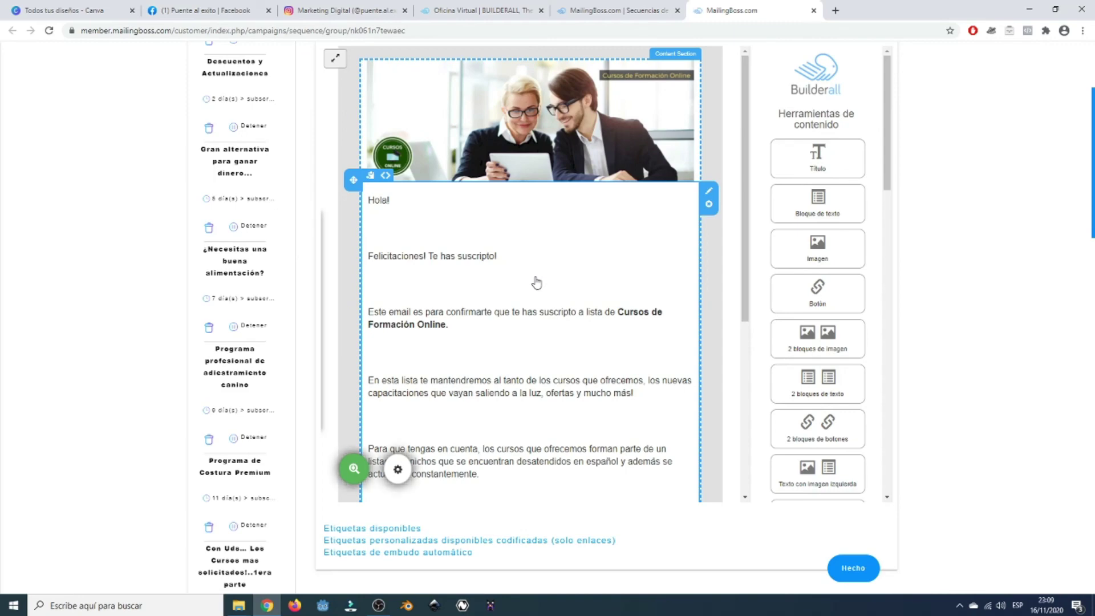
{"action": "scroll", "coordinate": [516, 292], "scroll_direction": "down", "scroll_amount": 5}
{"action": "scroll", "coordinate": [34, 372], "scroll_direction": "up", "scroll_amount": 3}
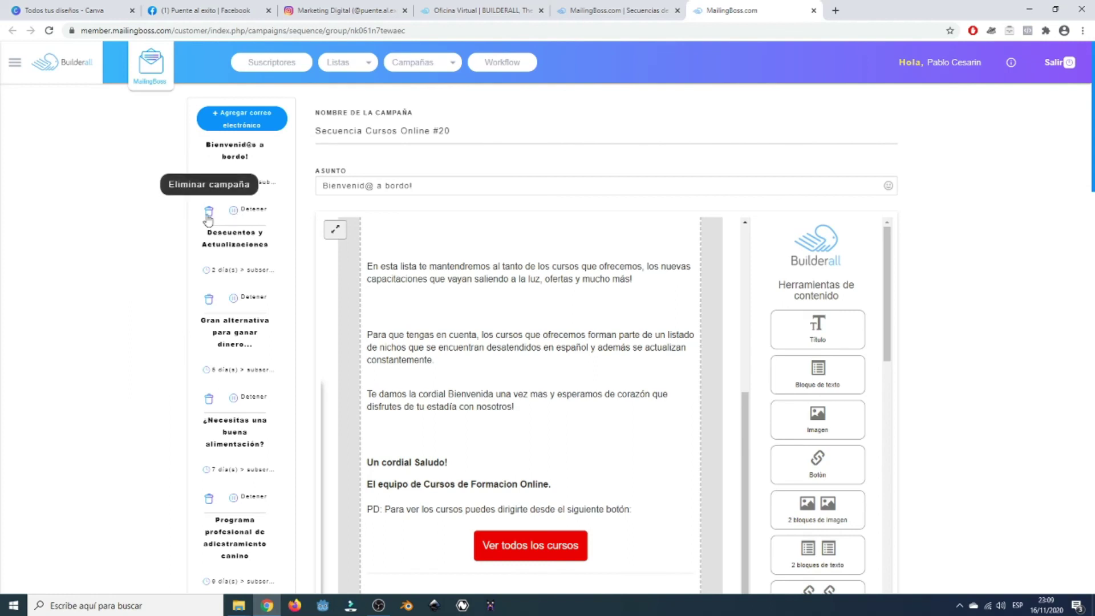
{"action": "scroll", "coordinate": [856, 311], "scroll_direction": "down", "scroll_amount": 4}
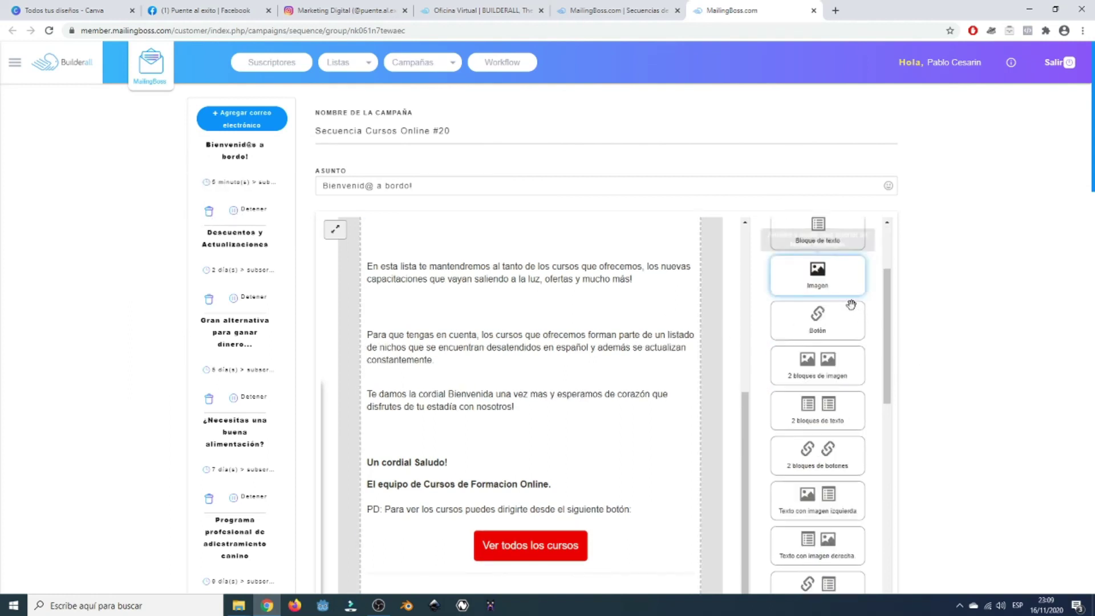
{"action": "scroll", "coordinate": [844, 473], "scroll_direction": "up", "scroll_amount": 4}
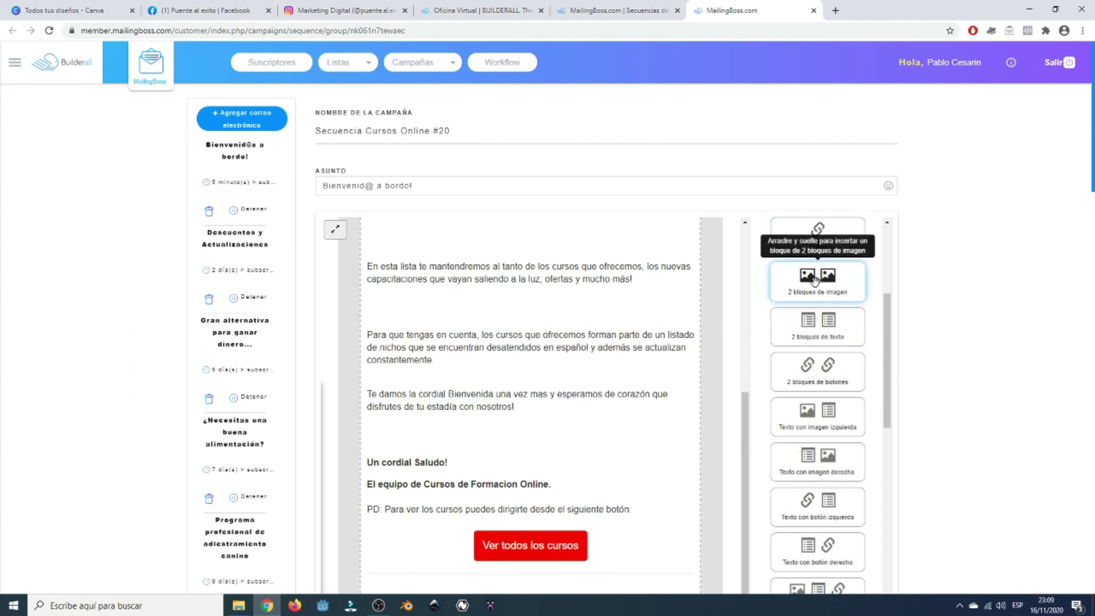
{"action": "scroll", "coordinate": [572, 340], "scroll_direction": "up", "scroll_amount": 4}
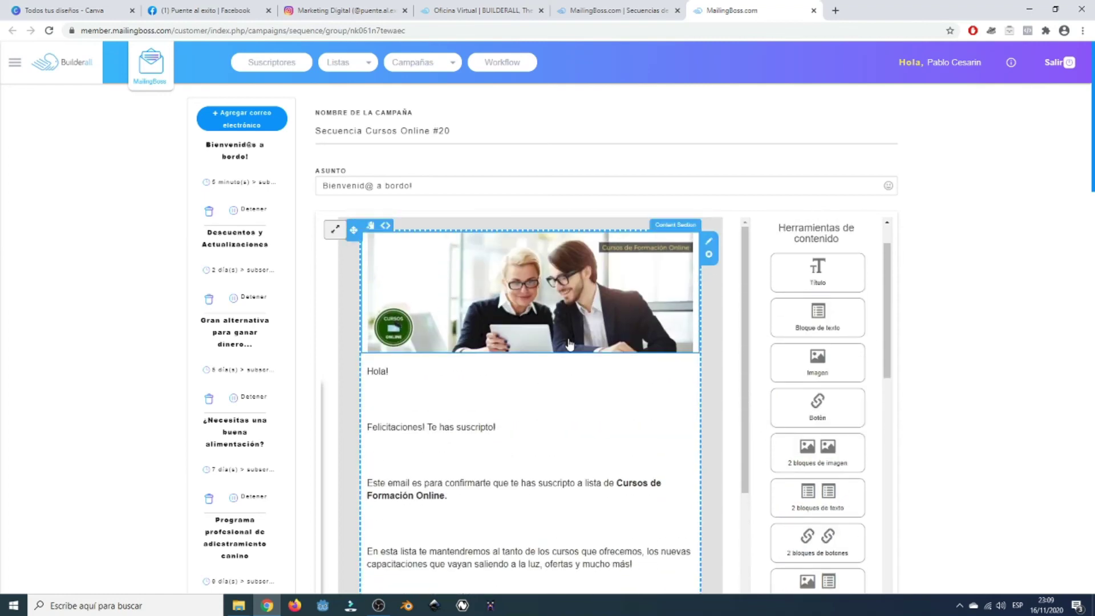
{"action": "scroll", "coordinate": [618, 356], "scroll_direction": "down", "scroll_amount": 2}
{"action": "scroll", "coordinate": [618, 356], "scroll_direction": "down", "scroll_amount": 7}
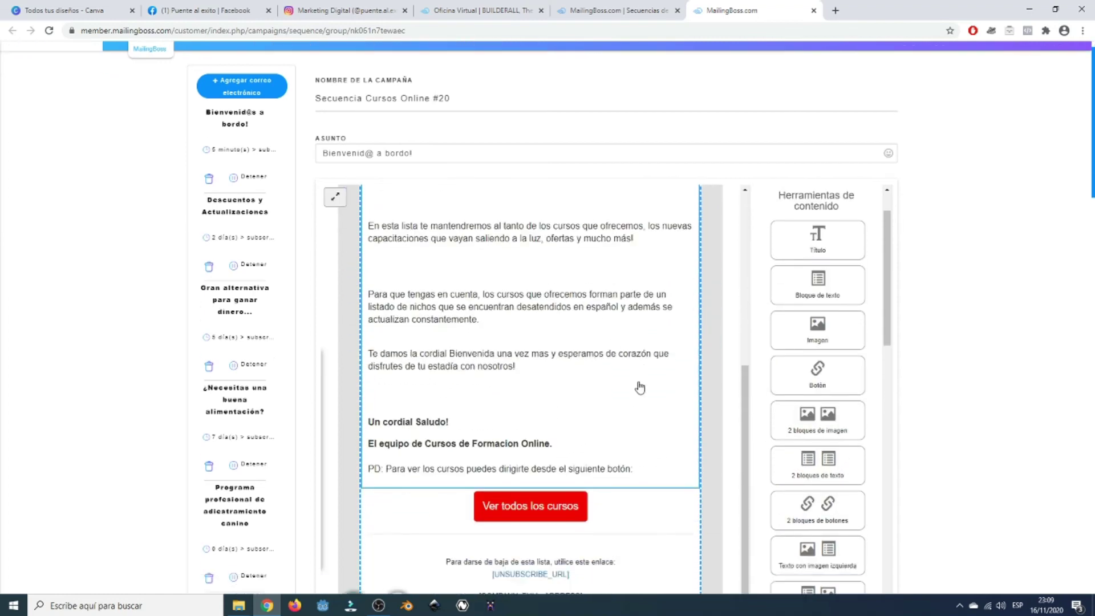
{"action": "scroll", "coordinate": [611, 433], "scroll_direction": "up", "scroll_amount": 5}
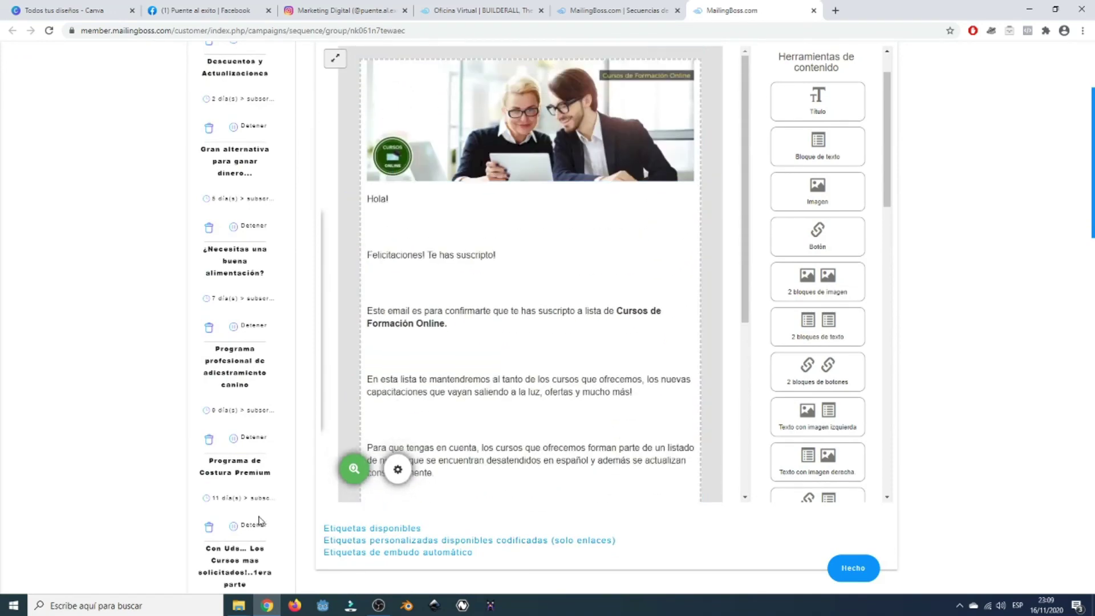
Step: Look through the sequence's list of emails with their delays and stop options, and close the email editor
{"action": "scroll", "coordinate": [252, 399], "scroll_direction": "down", "scroll_amount": 3}
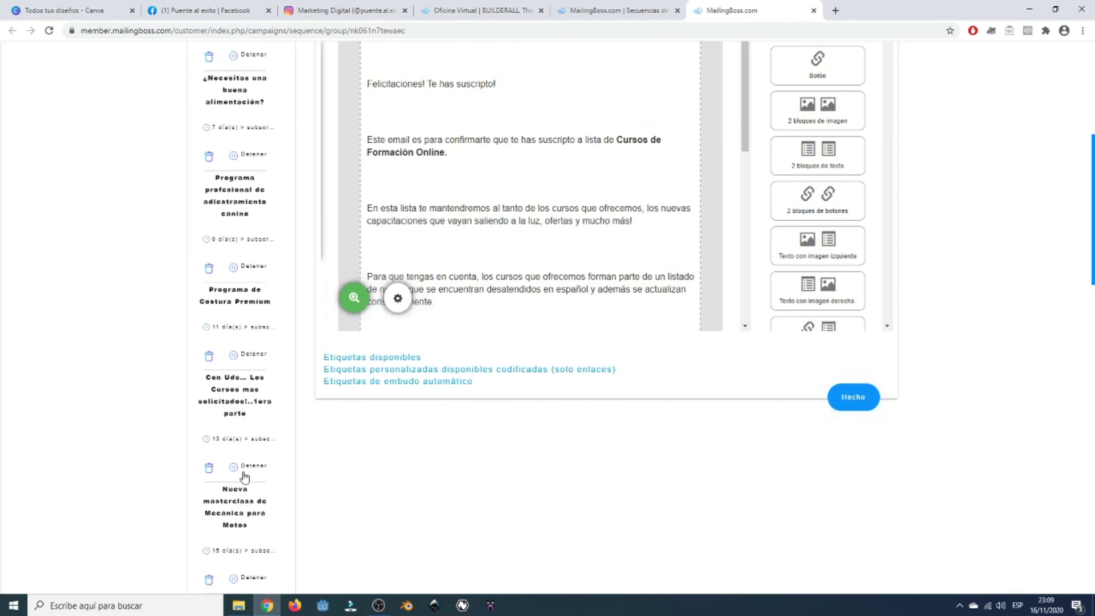
{"action": "scroll", "coordinate": [173, 465], "scroll_direction": "down", "scroll_amount": 6}
{"action": "scroll", "coordinate": [173, 465], "scroll_direction": "up", "scroll_amount": 8}
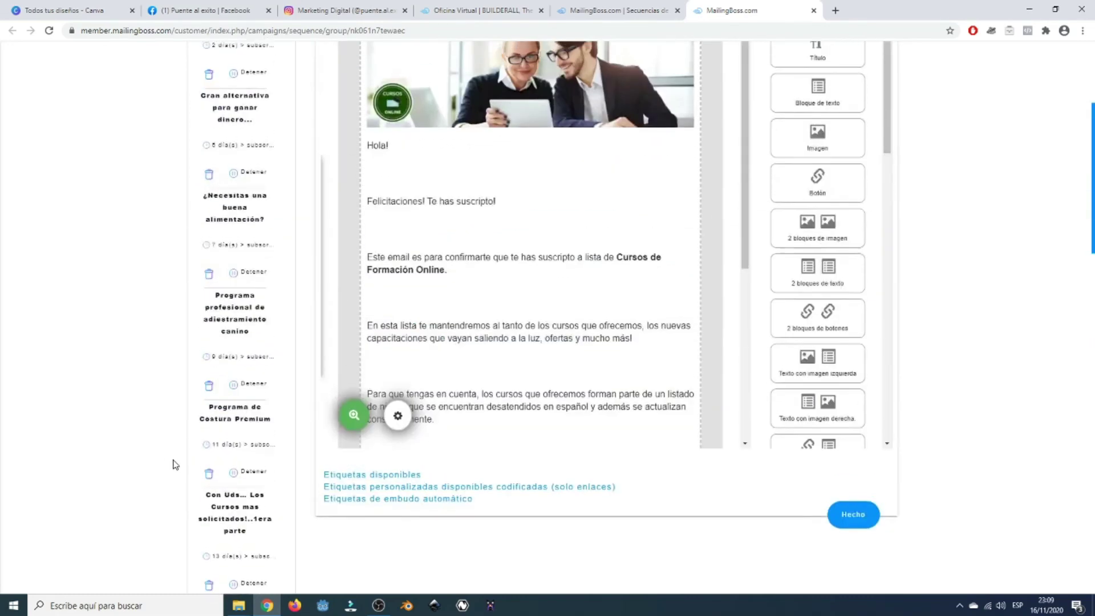
{"action": "scroll", "coordinate": [173, 465], "scroll_direction": "up", "scroll_amount": 4}
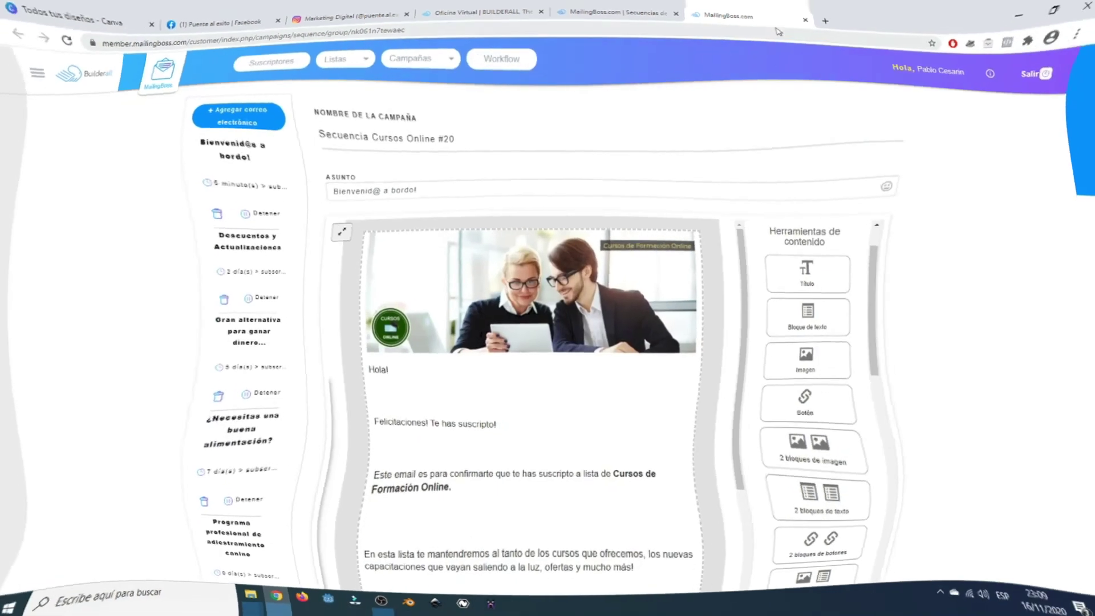
{"action": "left_click", "coordinate": [813, 10]}
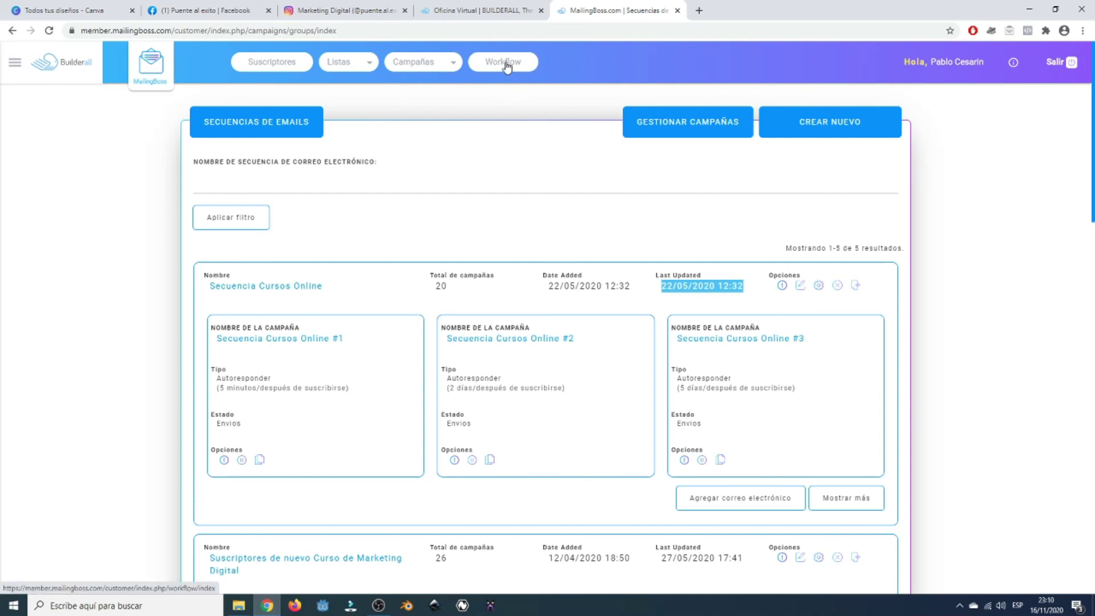
Step: Open the workflow builder, review the saved workflows, and return to the available elements
{"action": "left_click", "coordinate": [507, 66]}
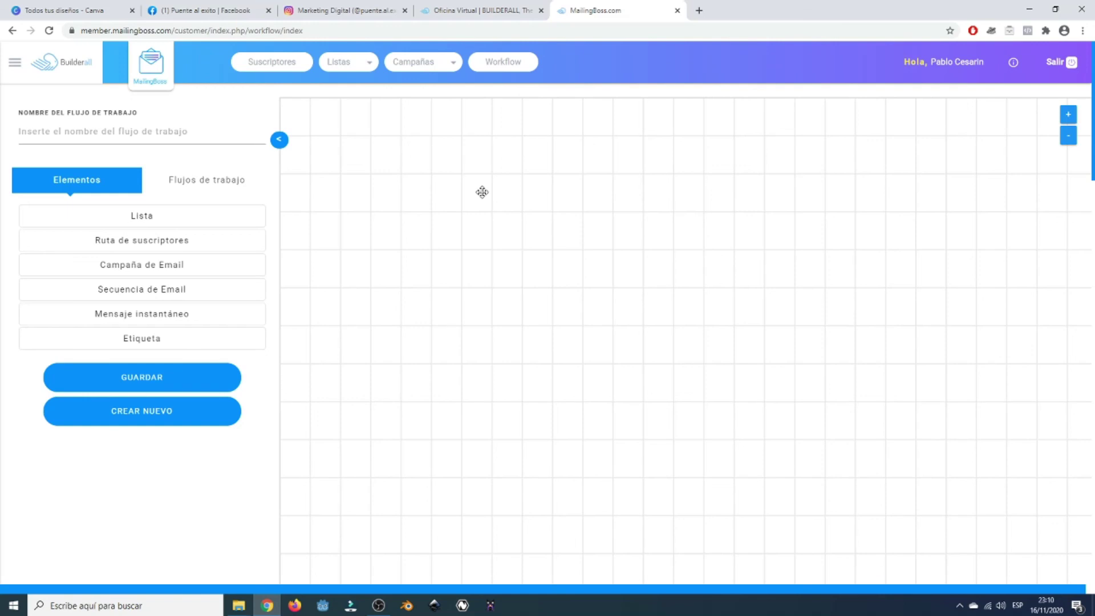
{"action": "left_click", "coordinate": [177, 188]}
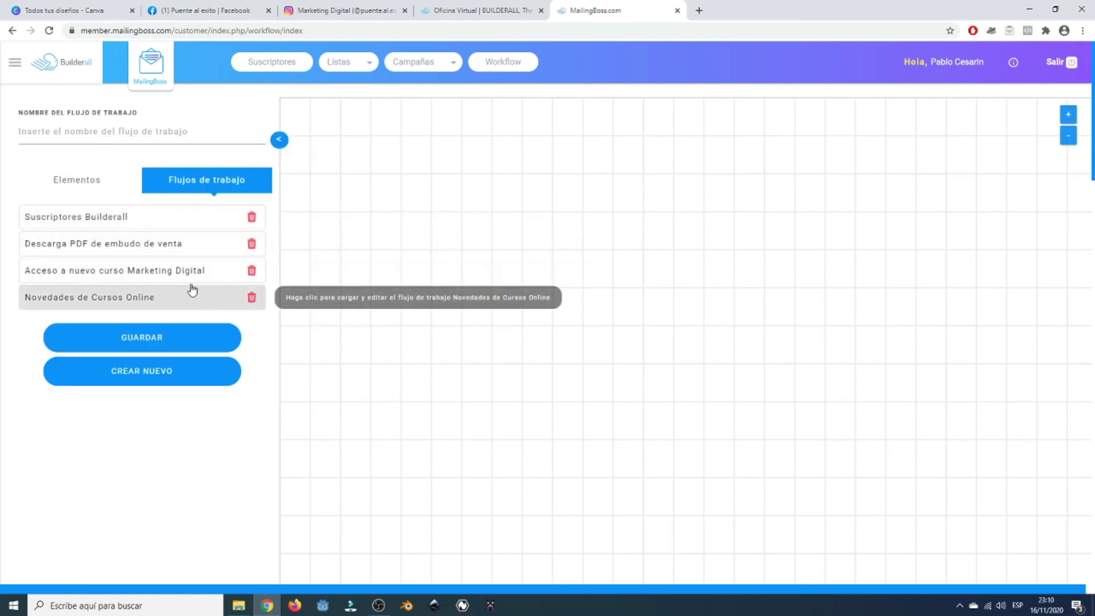
{"action": "left_click", "coordinate": [86, 187]}
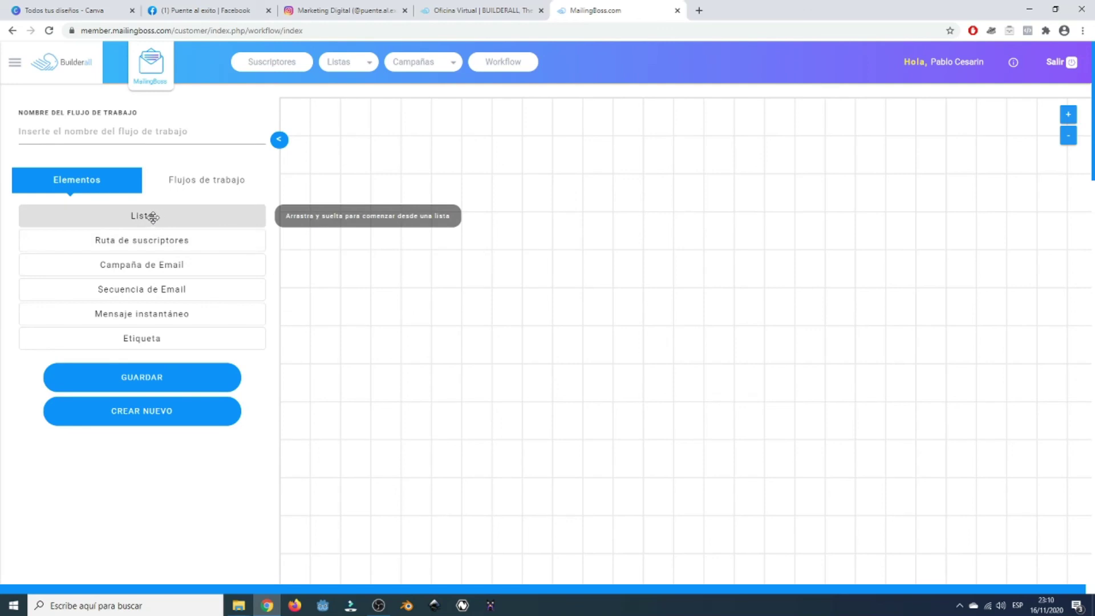
Step: Place a Lista element near the top of the workflow canvas and examine its selectable lists, leaving the list unassigned
{"action": "left_click_drag", "start_coordinate": [143, 217], "coordinate": [574, 238]}
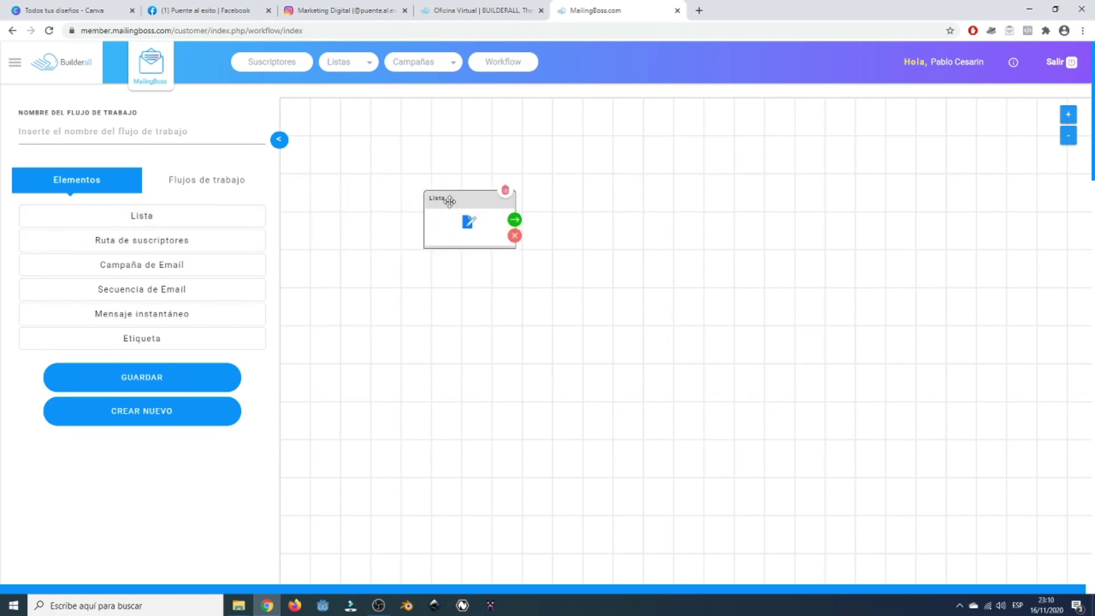
{"action": "left_click_drag", "start_coordinate": [447, 200], "coordinate": [425, 157]}
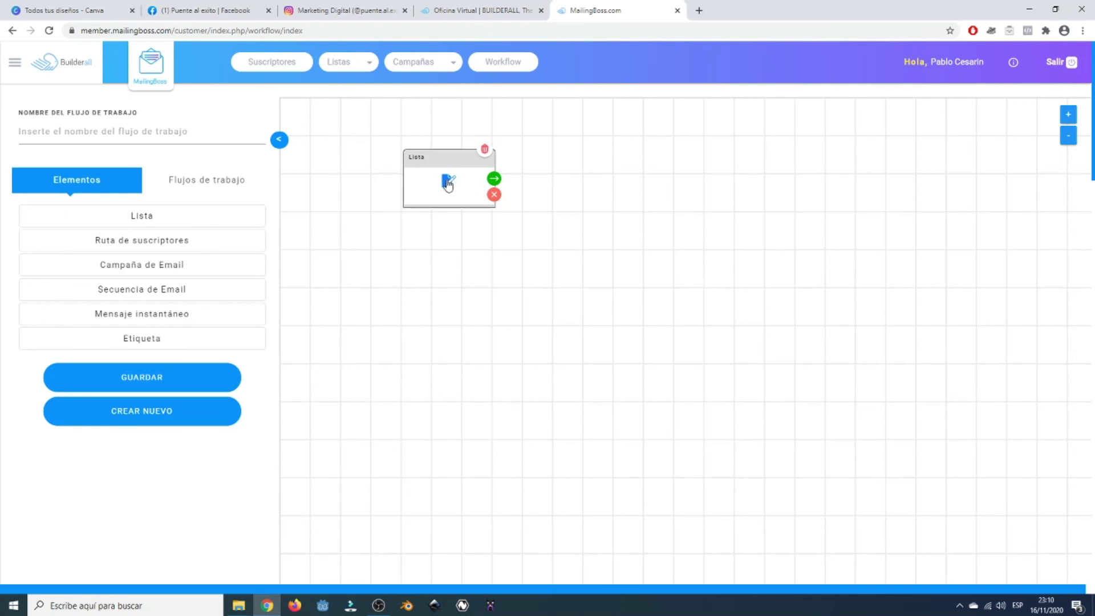
{"action": "left_click", "coordinate": [447, 182]}
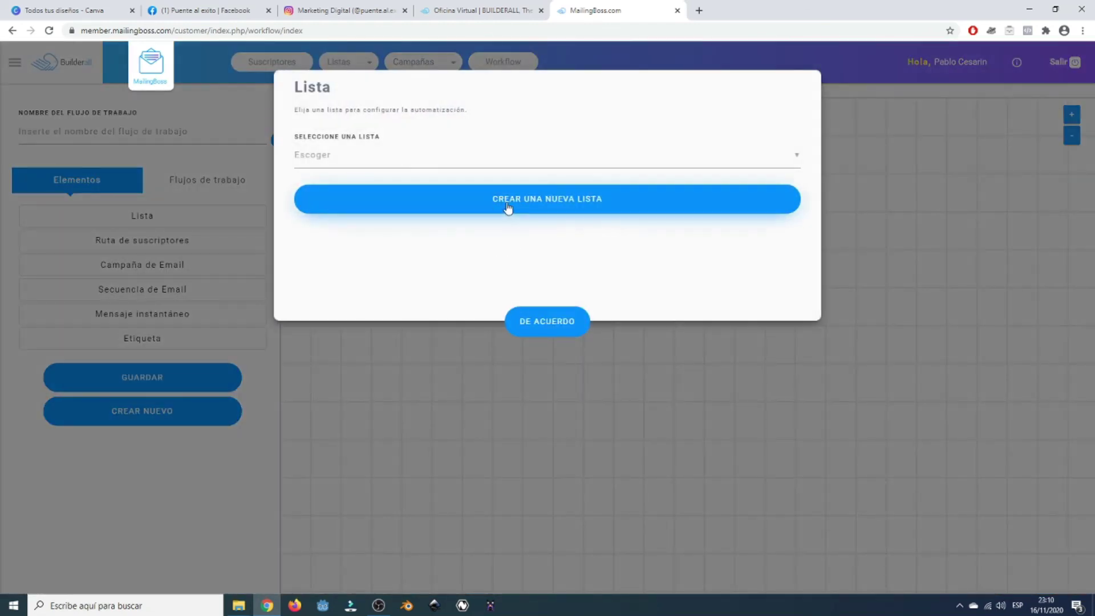
{"action": "left_click", "coordinate": [434, 165]}
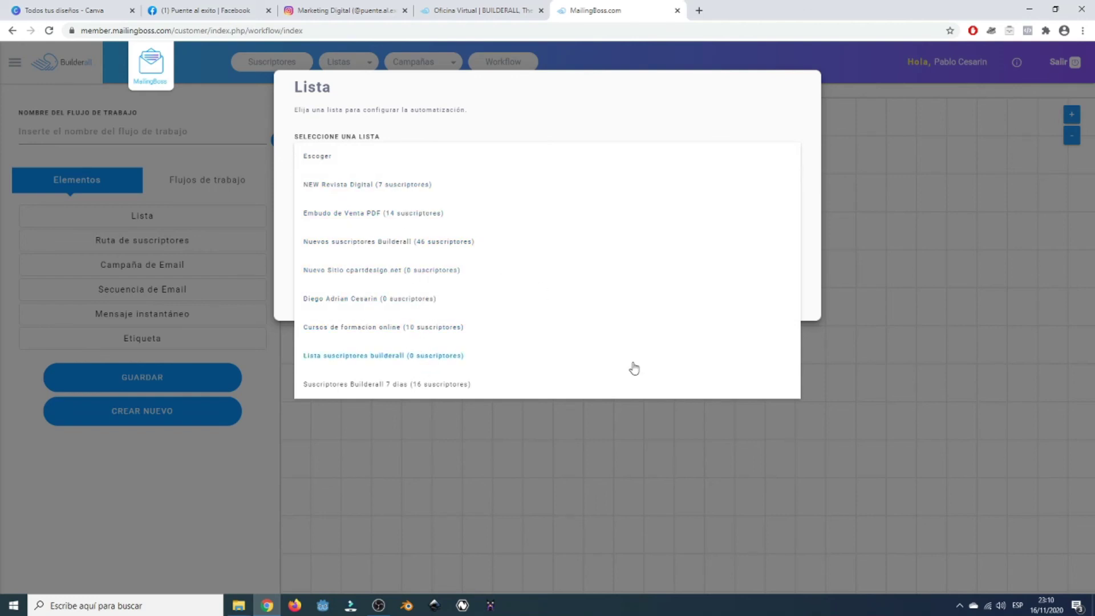
{"action": "left_click", "coordinate": [597, 409]}
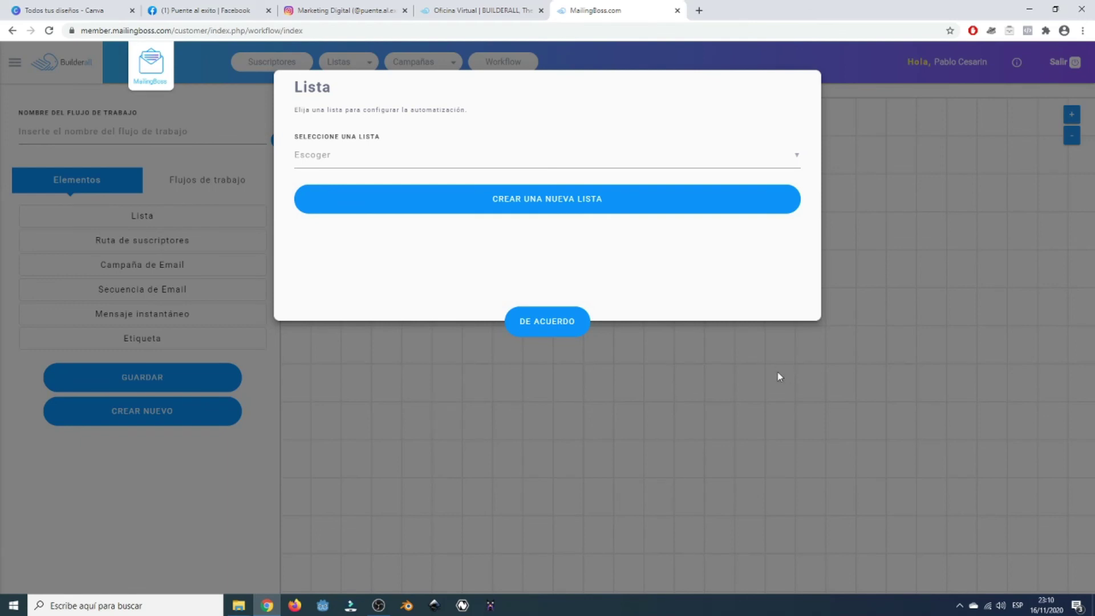
{"action": "left_click", "coordinate": [542, 323]}
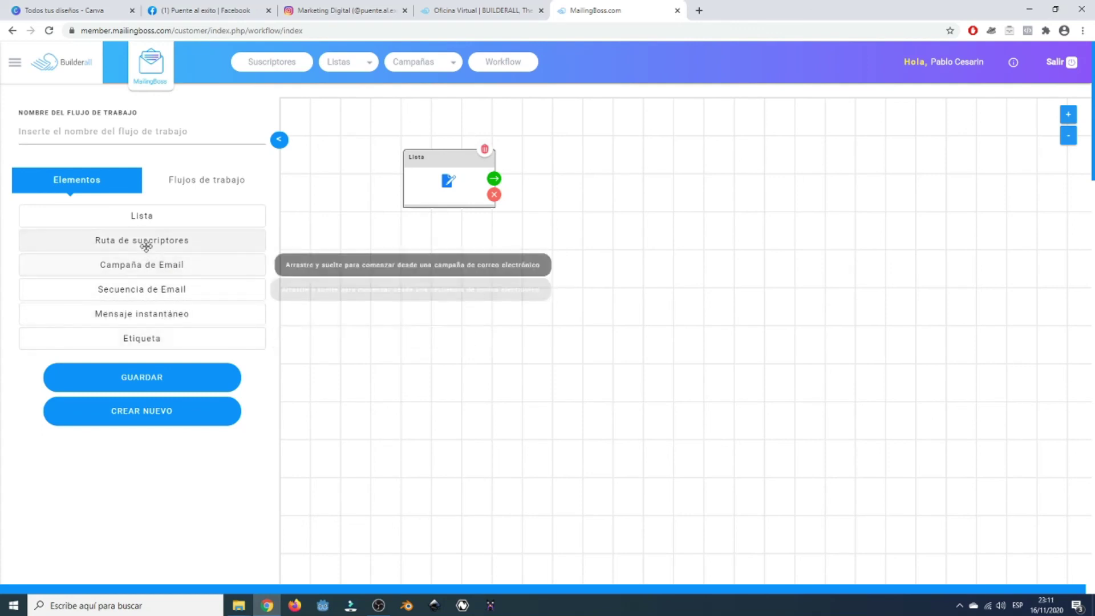
Step: Add a Ruta de suscriptores element beside the Lista block and a Campaña de Email element below it, and go back to the MailingBoss dashboard
{"action": "left_click_drag", "start_coordinate": [171, 240], "coordinate": [592, 176]}
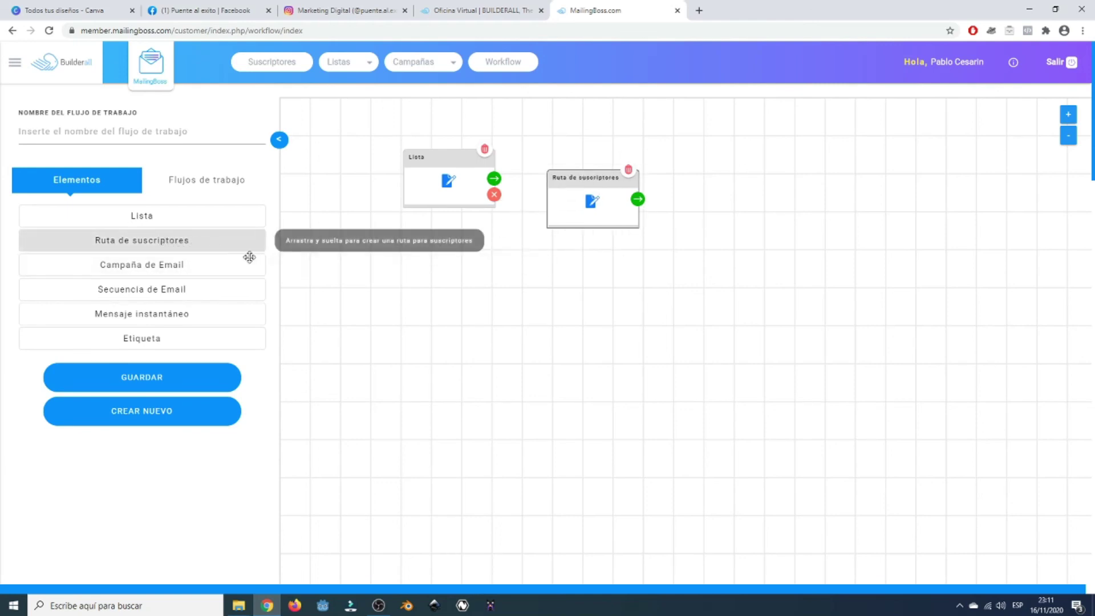
{"action": "left_click_drag", "start_coordinate": [142, 264], "coordinate": [456, 268]}
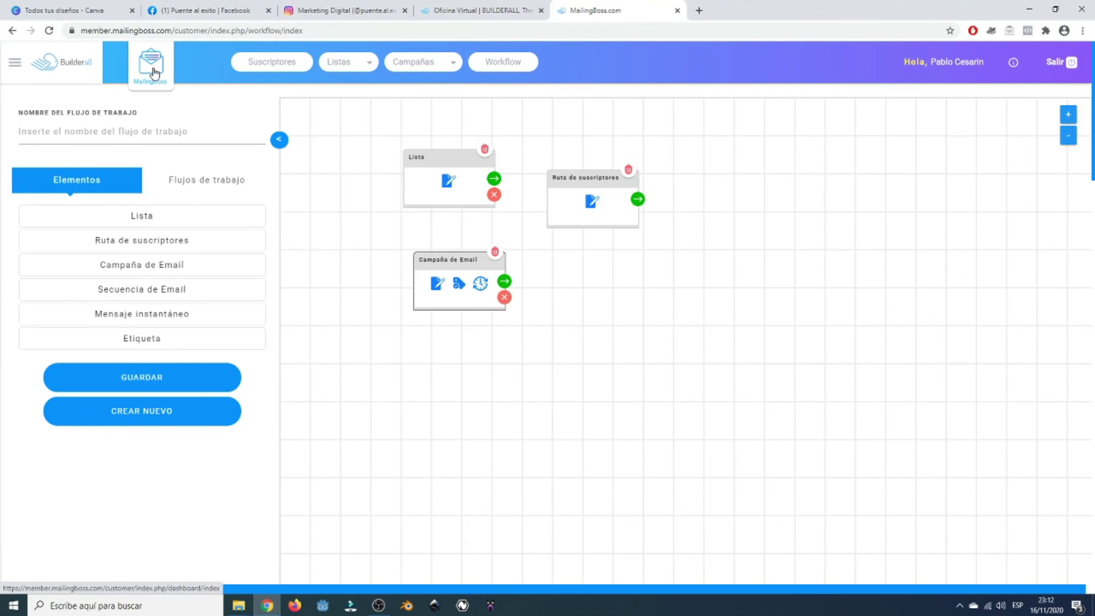
{"action": "left_click", "coordinate": [153, 71]}
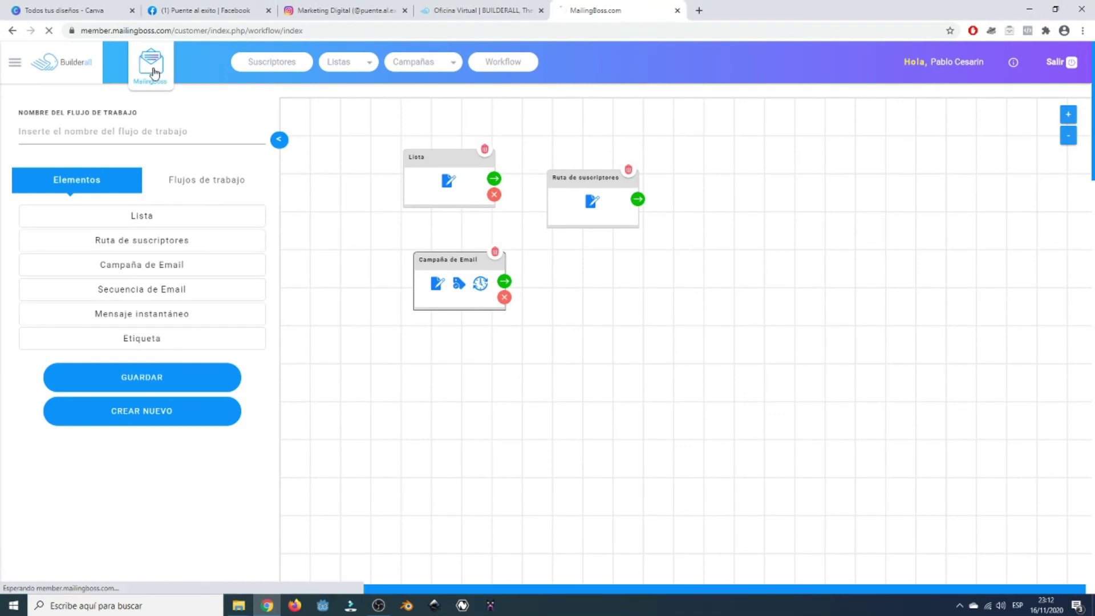